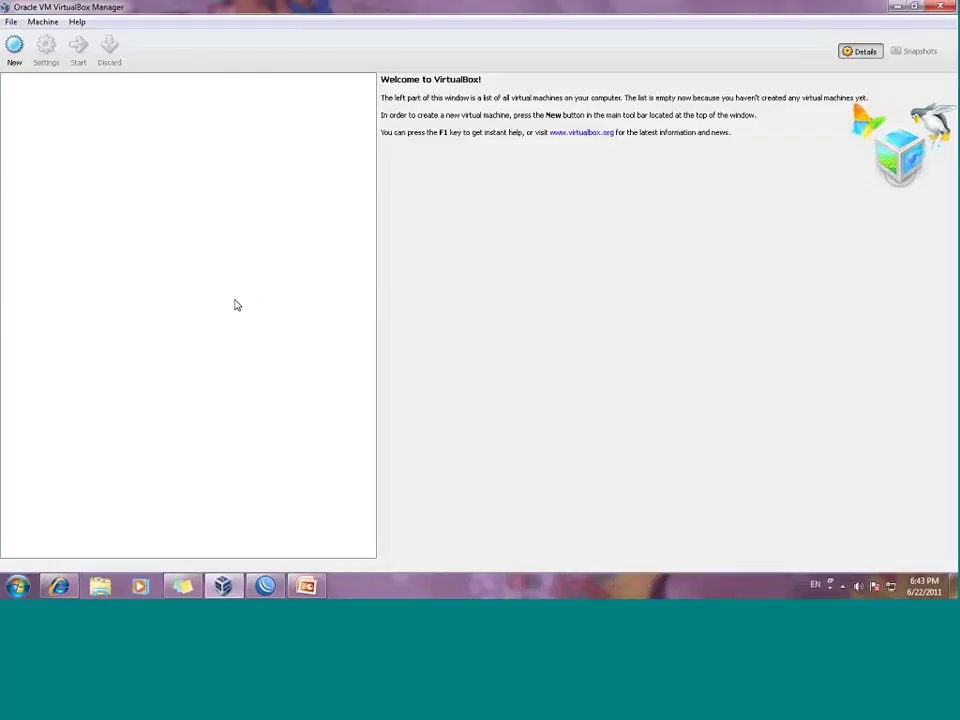
Step: Launch the New Virtual Machine wizard and advance past its welcome page
left_click(14, 52)
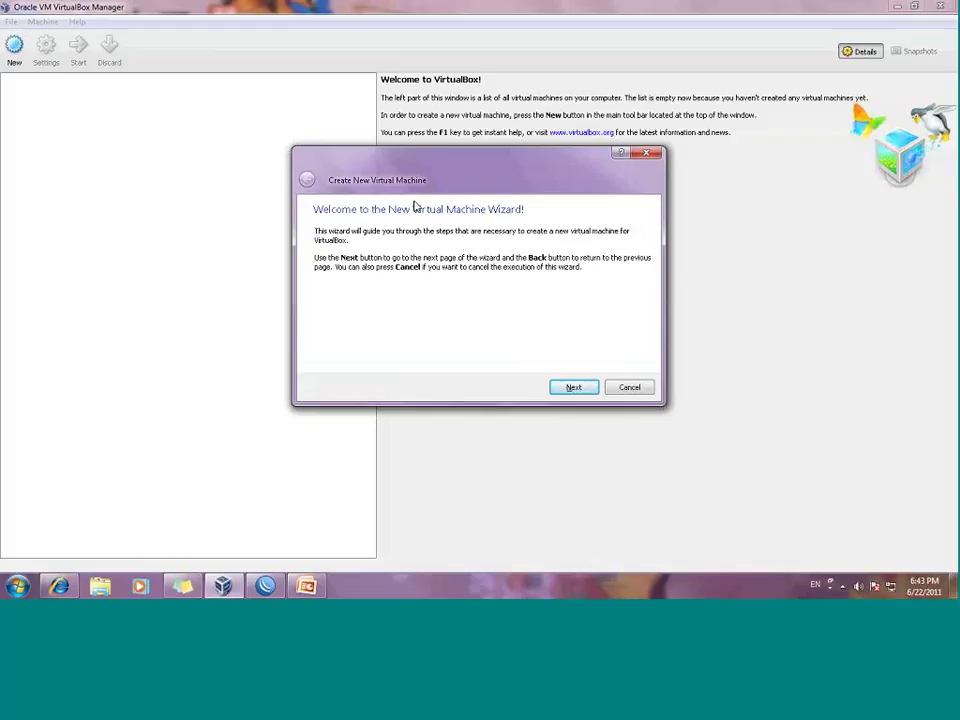
left_click(572, 388)
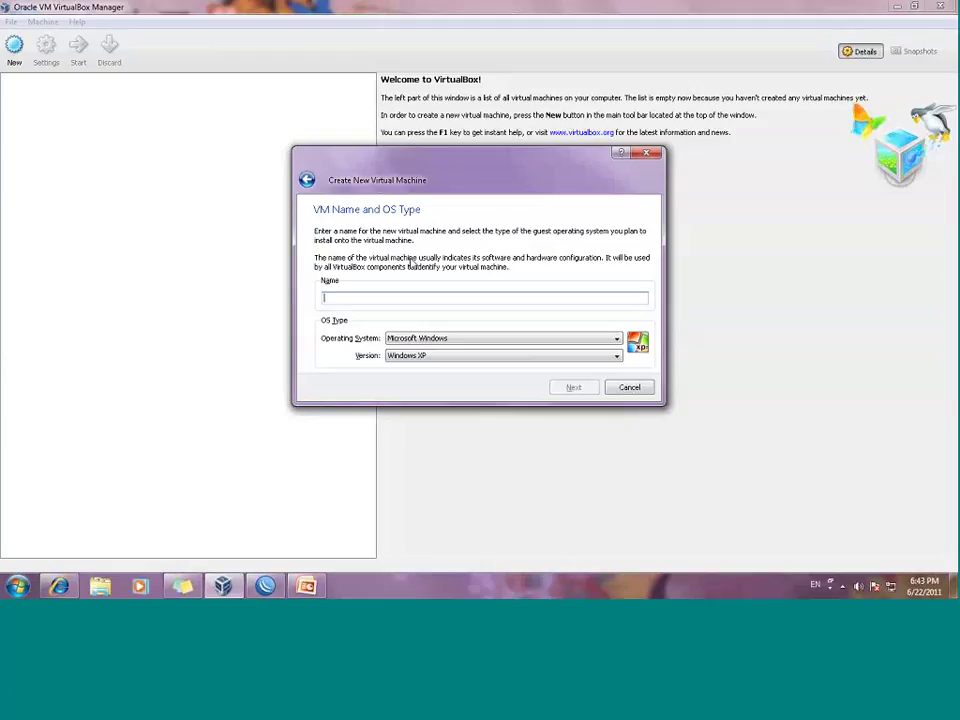
Step: Name the machine 'forum shafagh com' with OS type Linux, version Other Linux
type("f")
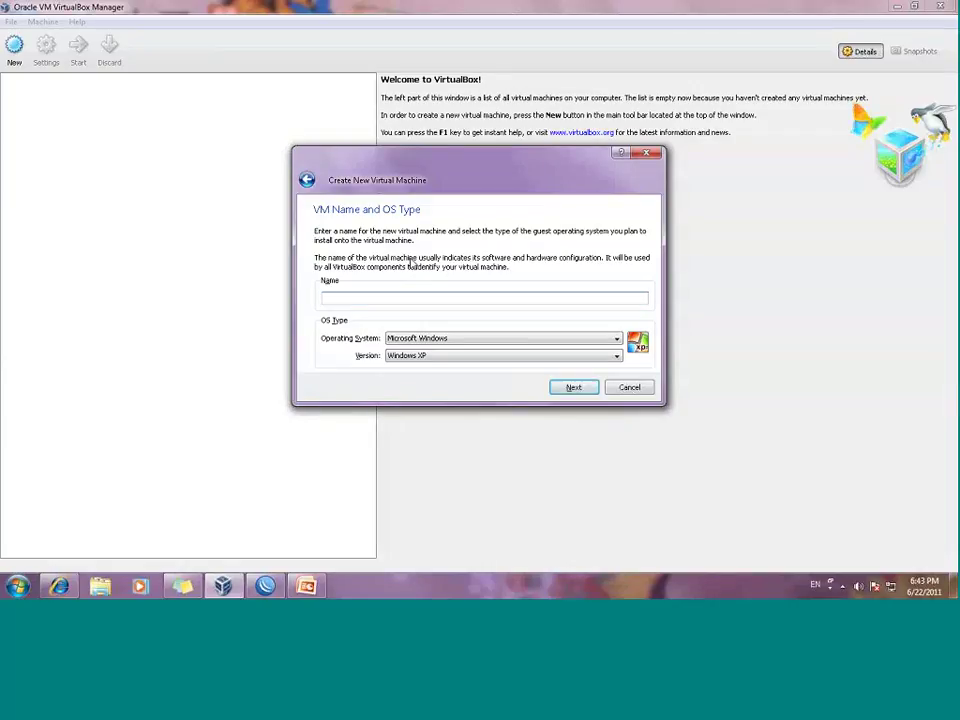
type("or")
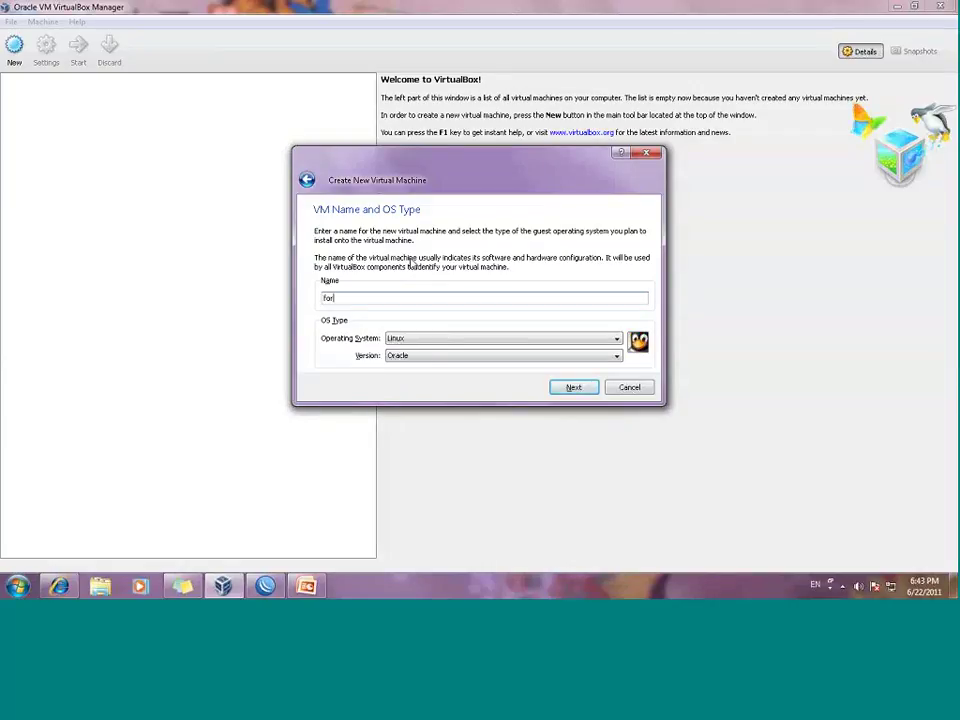
type("um shafagh com")
left_click(415, 358)
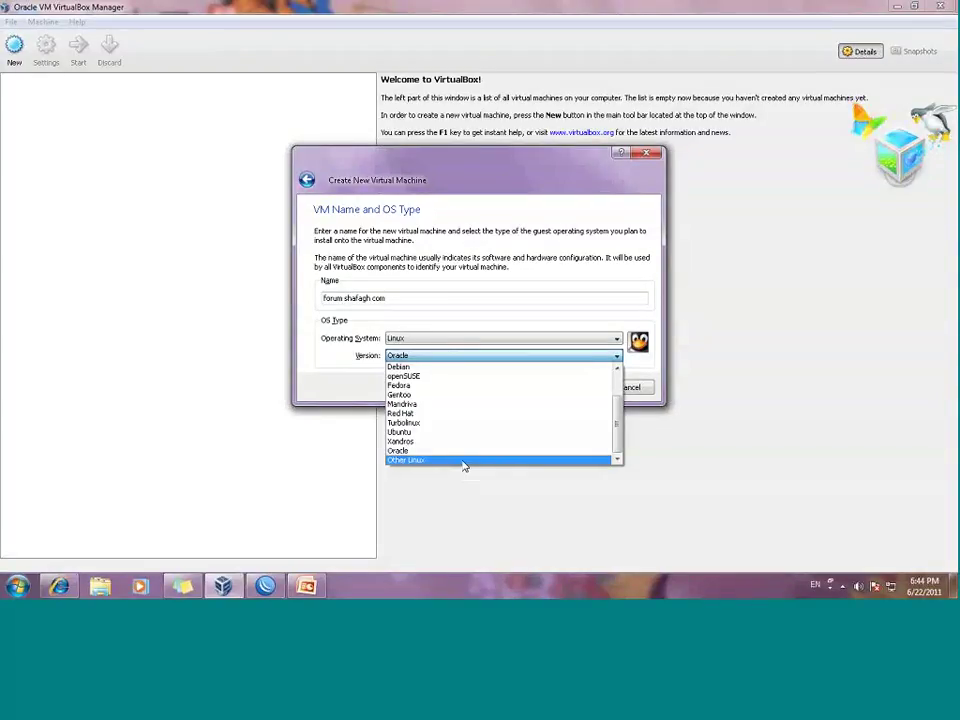
left_click(463, 462)
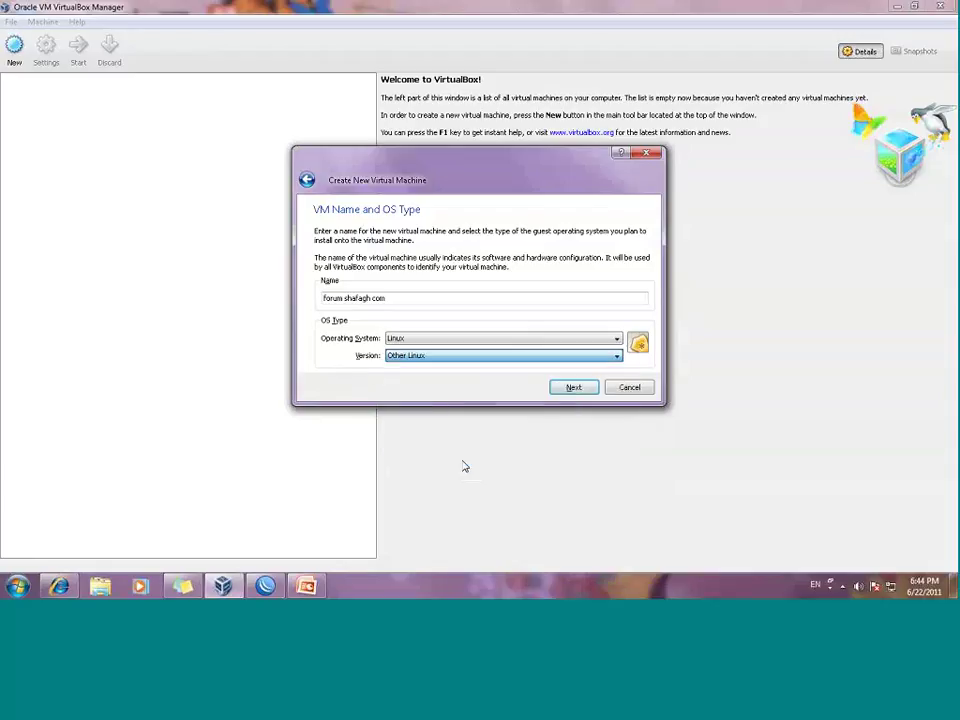
left_click(574, 389)
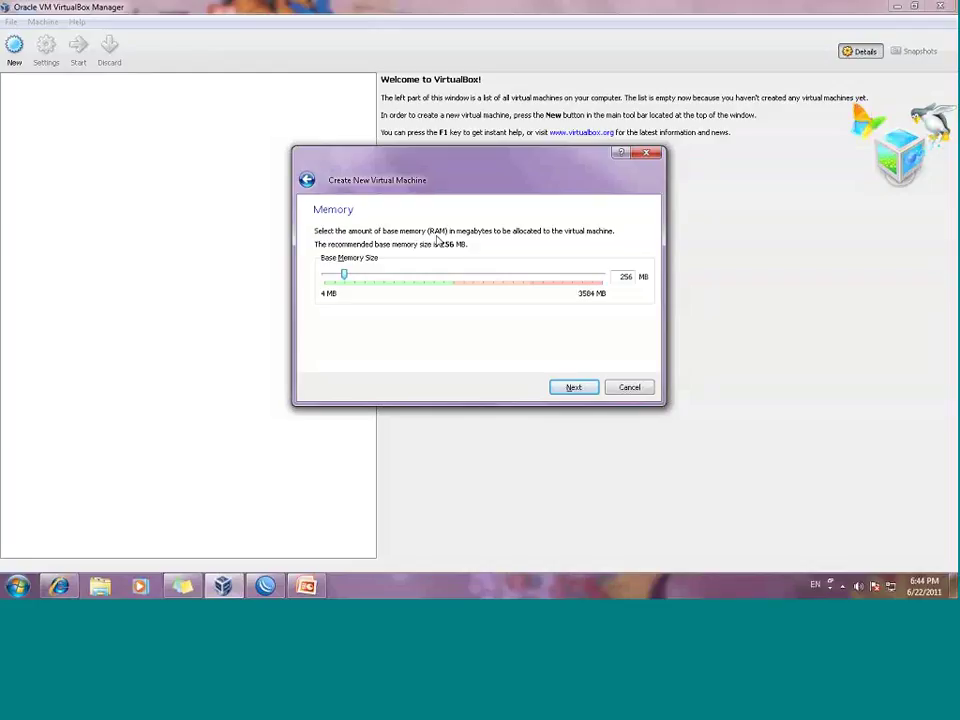
Step: Accept the recommended 256 MB base memory for the VM
left_click(590, 388)
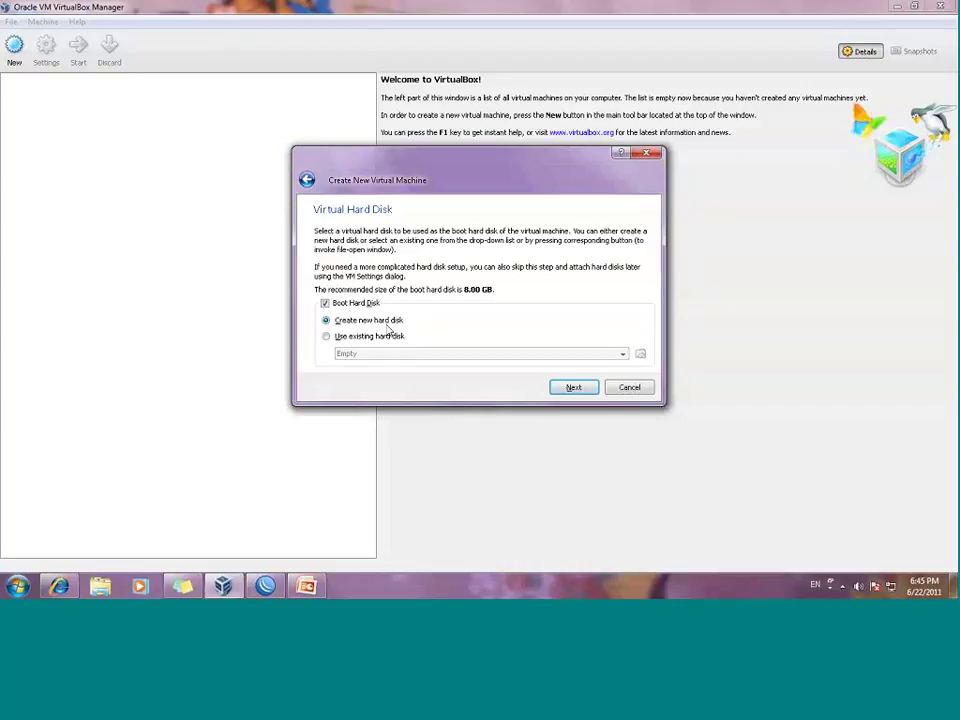
Step: Choose to create a new boot hard disk and pass the disk wizard's welcome page
left_click(568, 388)
left_click(562, 367)
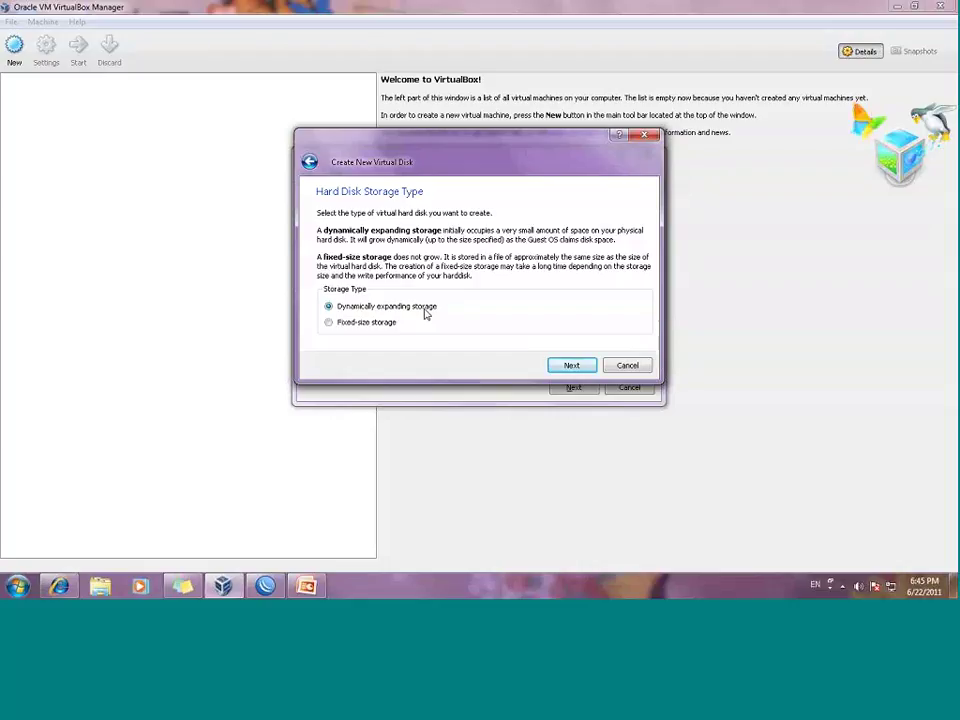
Step: Create a dynamically expanding 2.28 GB disk image named forum shafagh com.vdi
left_click(571, 365)
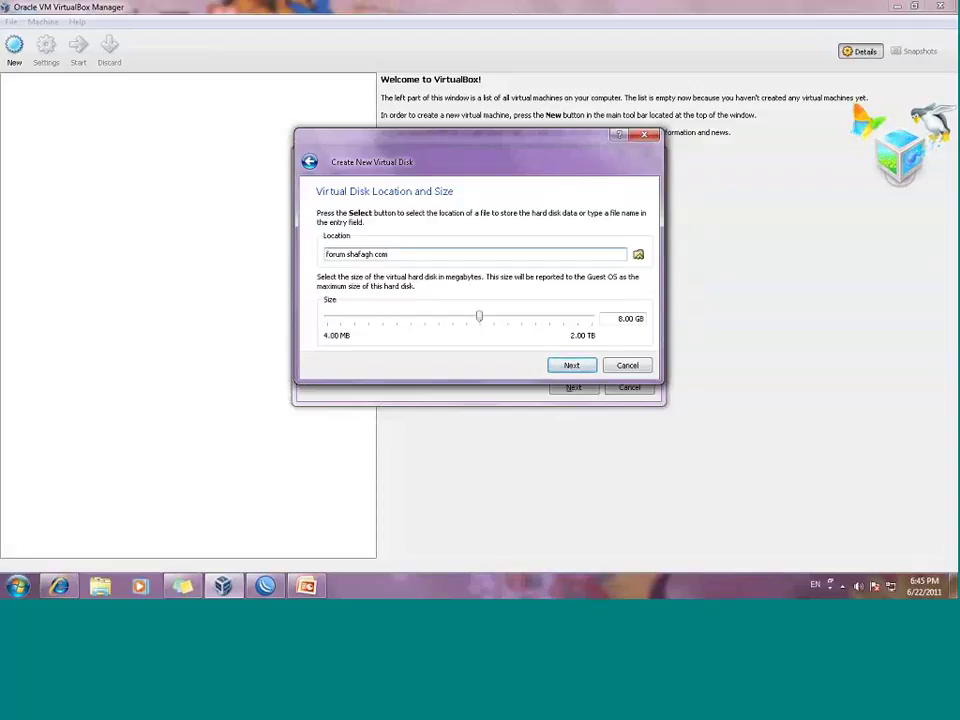
left_click(617, 320)
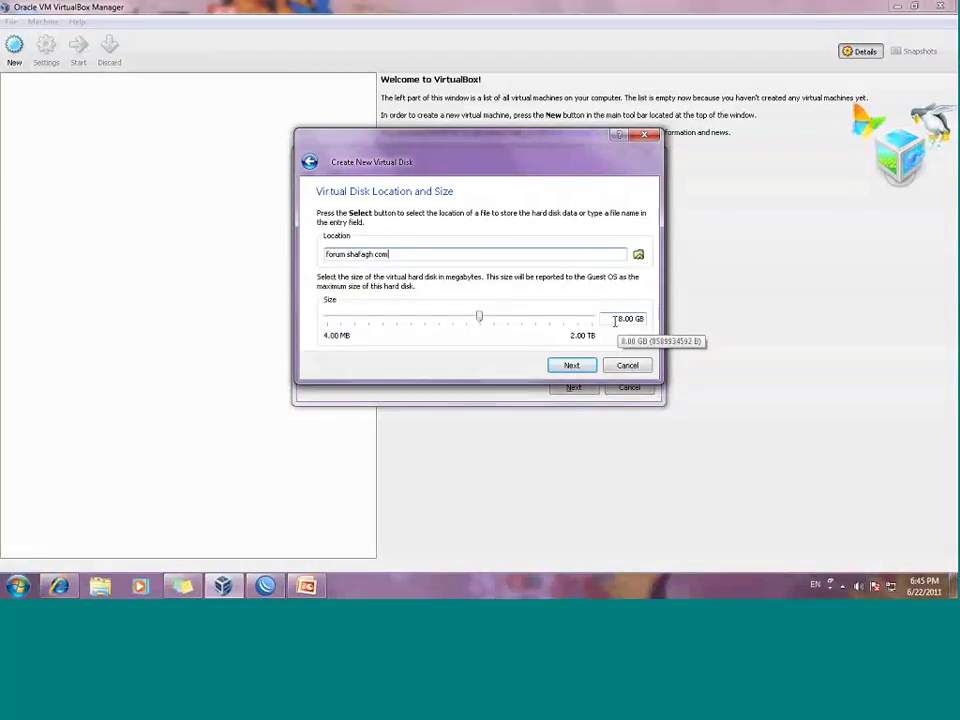
left_click_drag(478, 318, 454, 320)
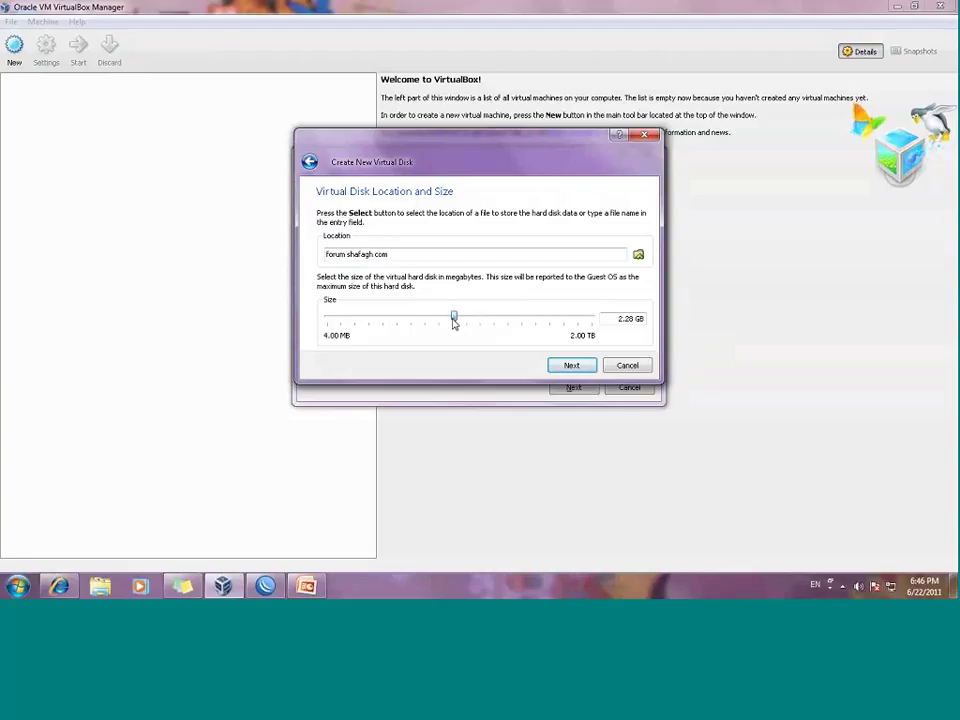
left_click(570, 365)
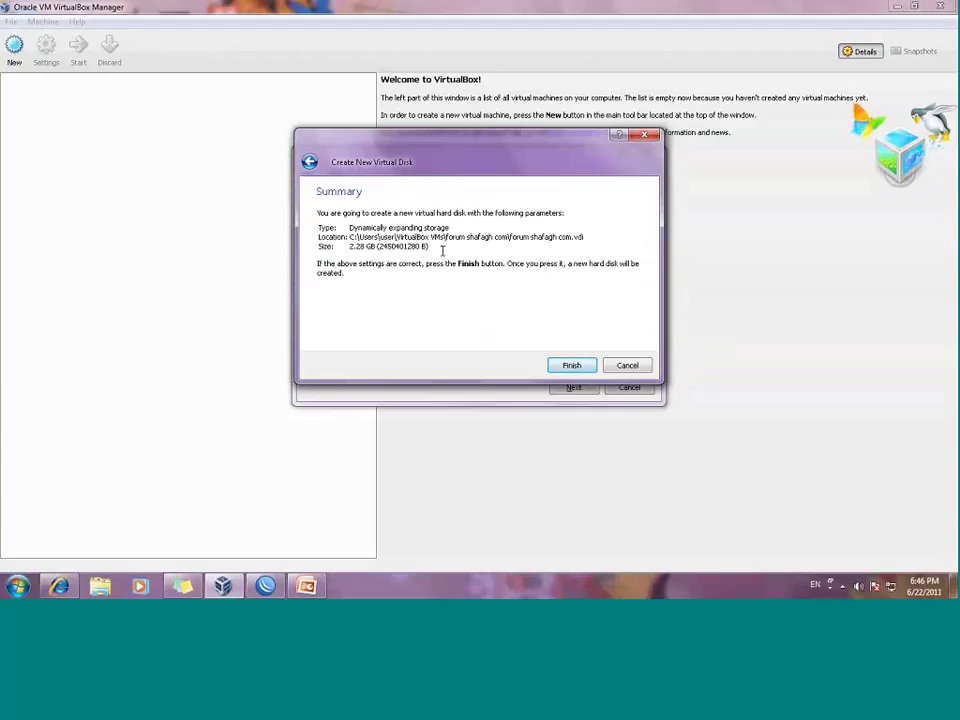
left_click_drag(441, 251, 318, 227)
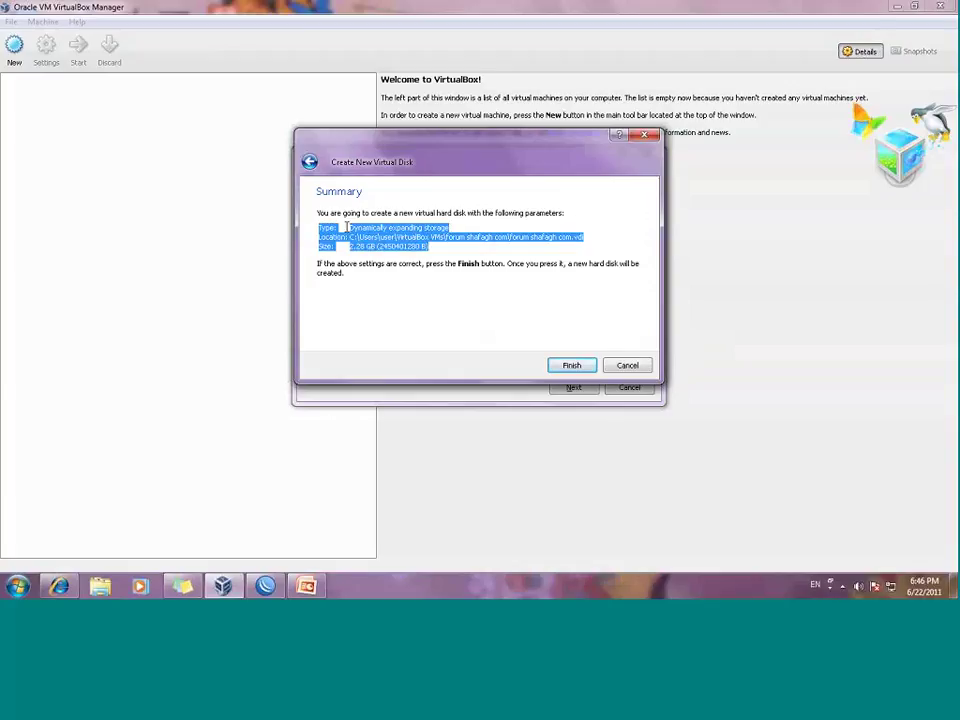
left_click(358, 246)
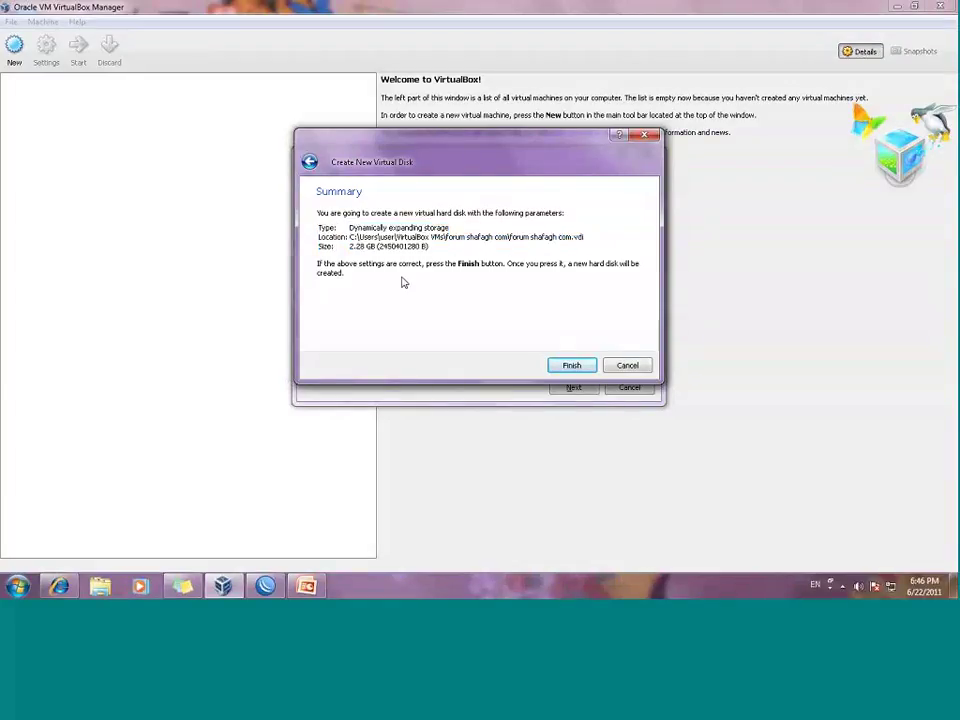
left_click(561, 367)
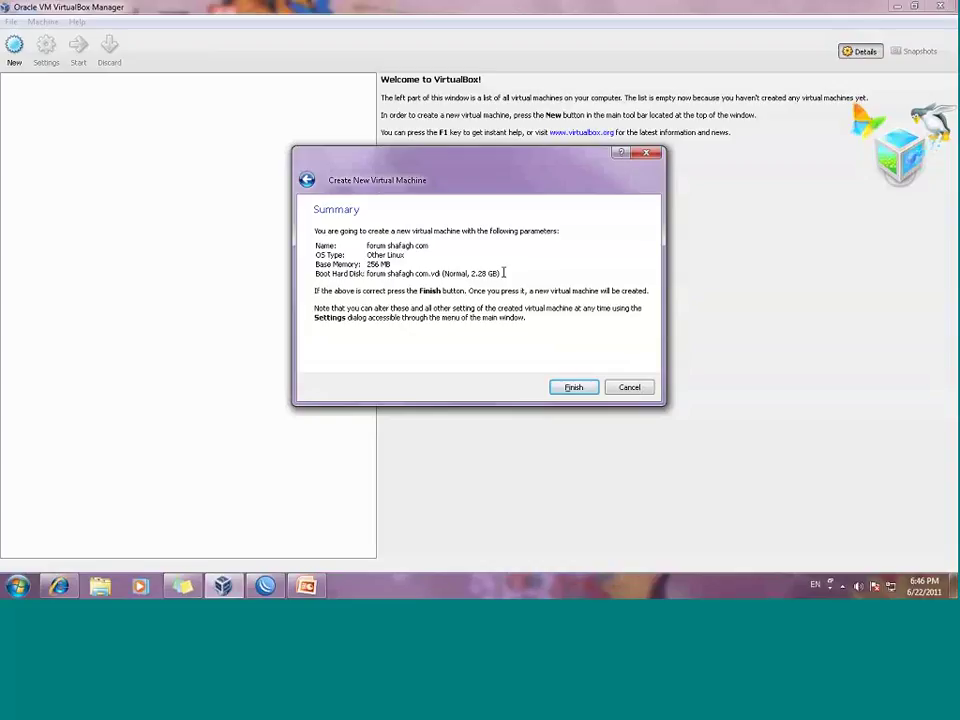
Step: Review the machine summary and finish creating the forum shafagh com VM
key("ctrl+a")
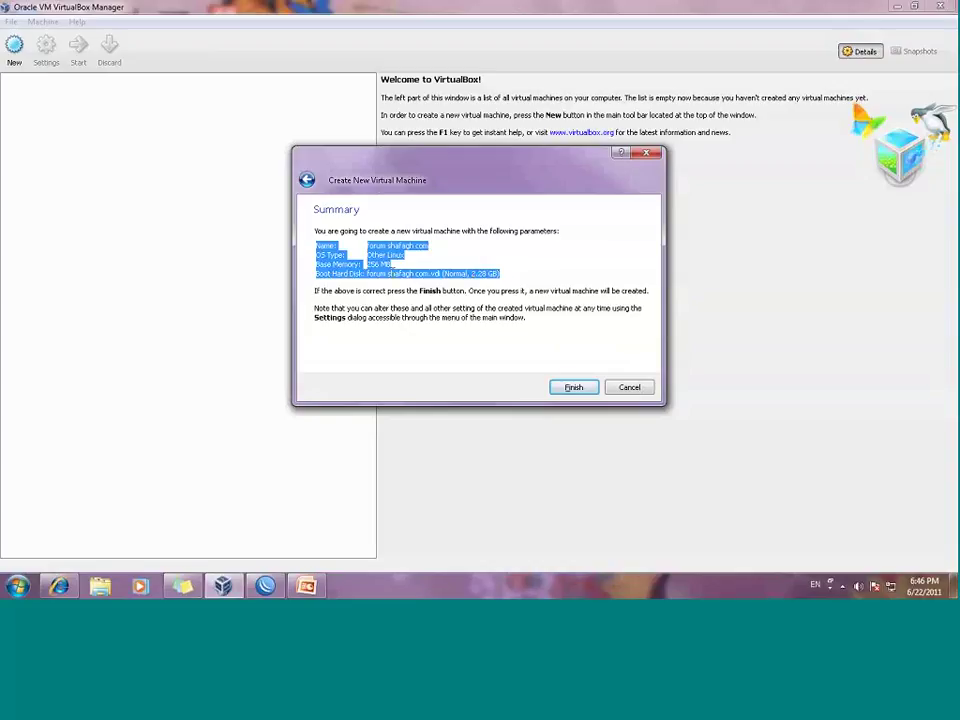
left_click(472, 269)
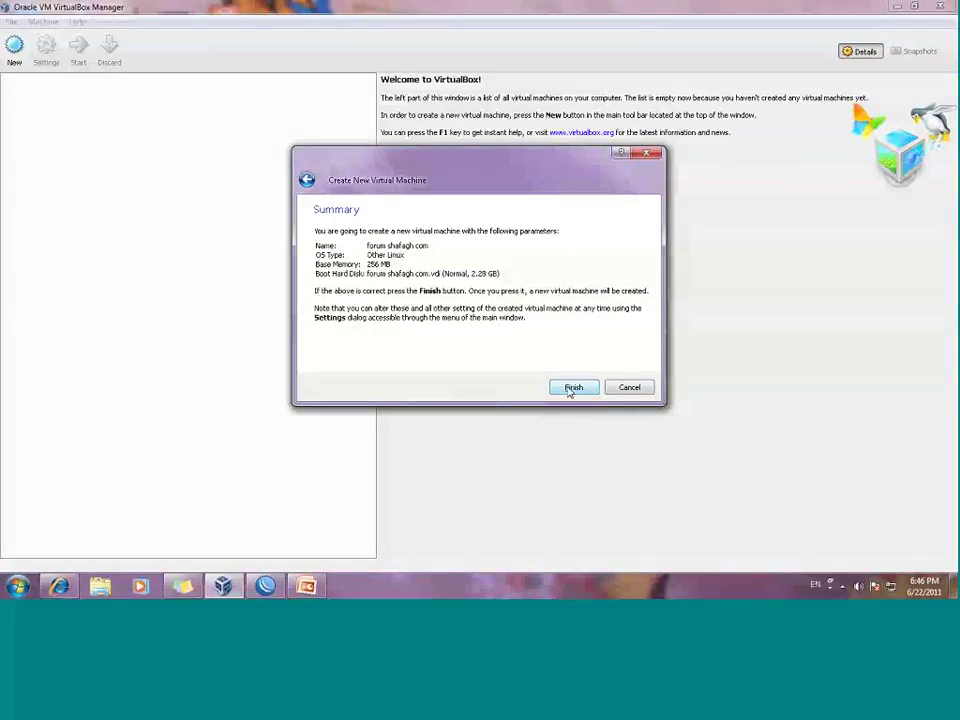
left_click(572, 390)
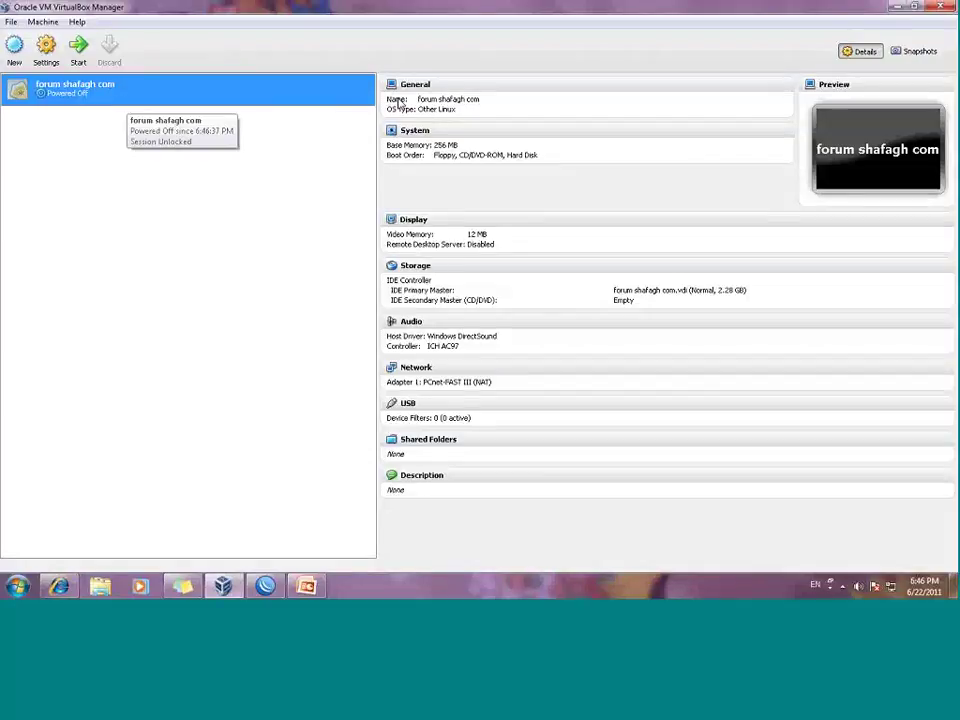
Step: Select the forum shafagh com machine in the VirtualBox machine list
left_click(508, 98)
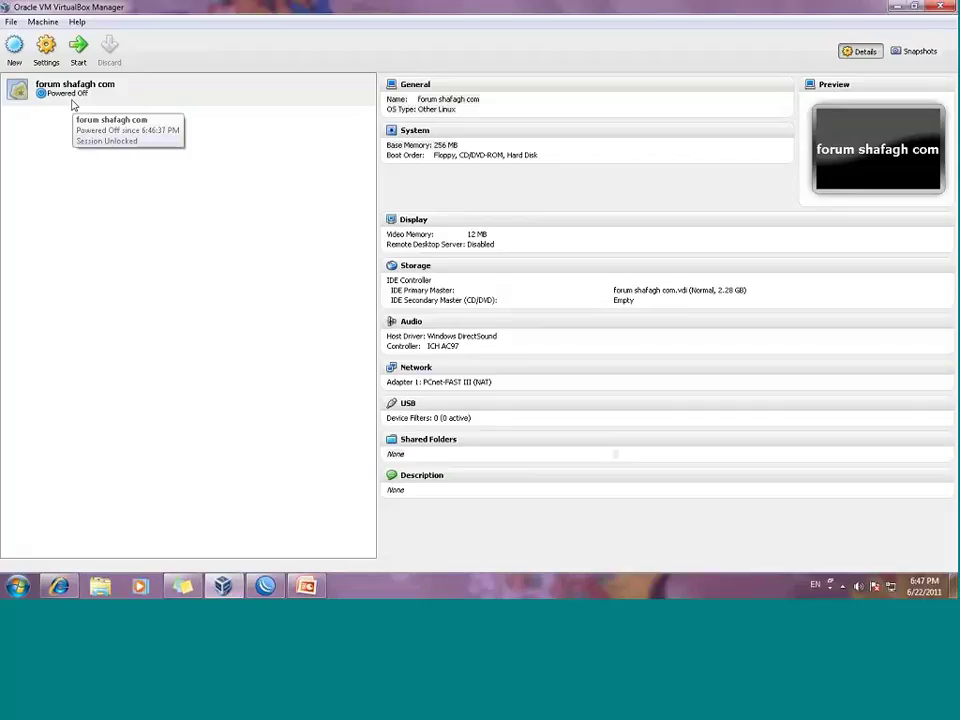
left_click(72, 100)
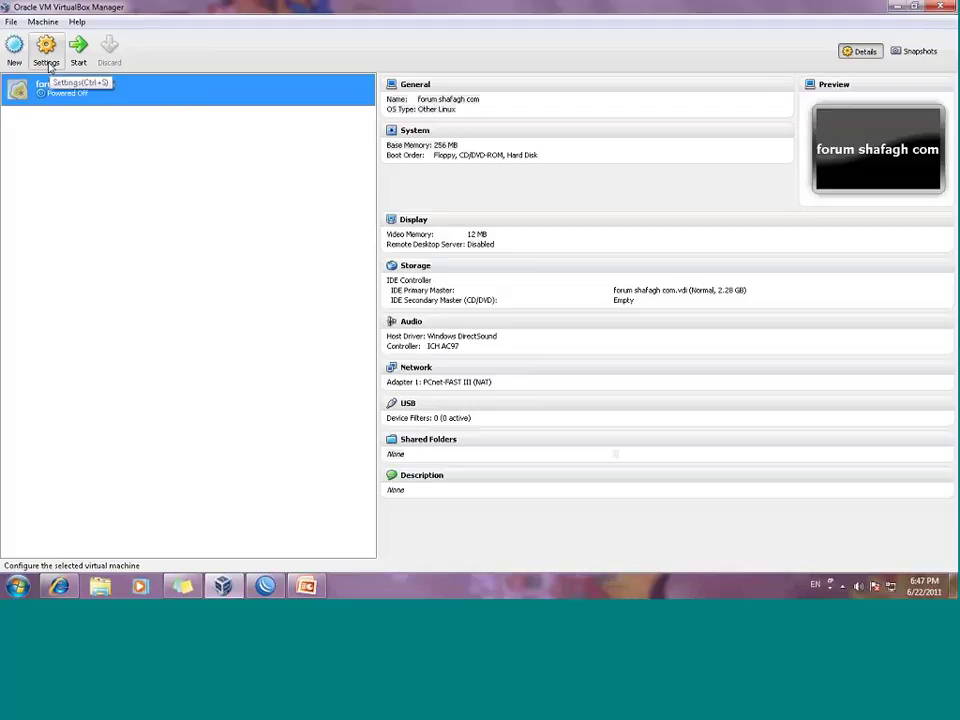
Step: Open the VM's Storage settings with the empty IDE CD/DVD drive selected
left_click(47, 52)
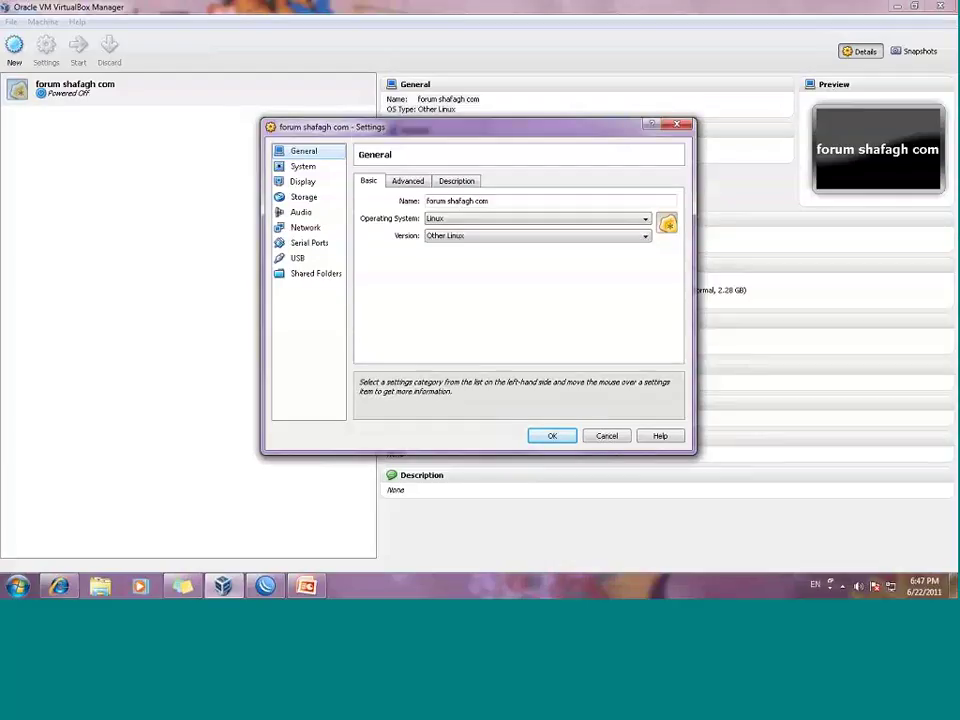
left_click(305, 197)
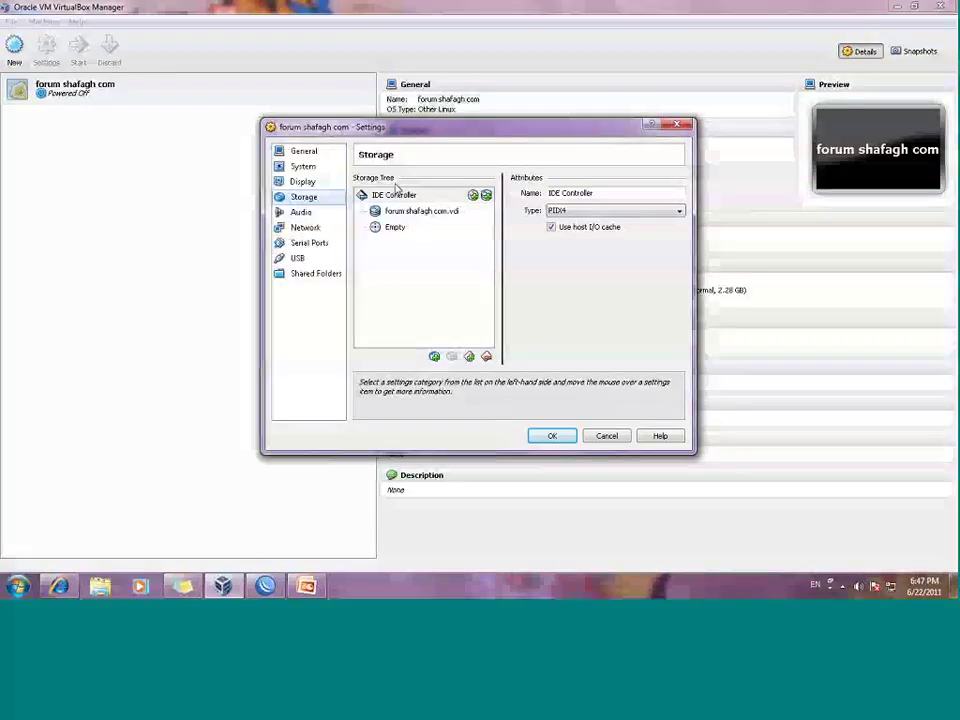
left_click(394, 230)
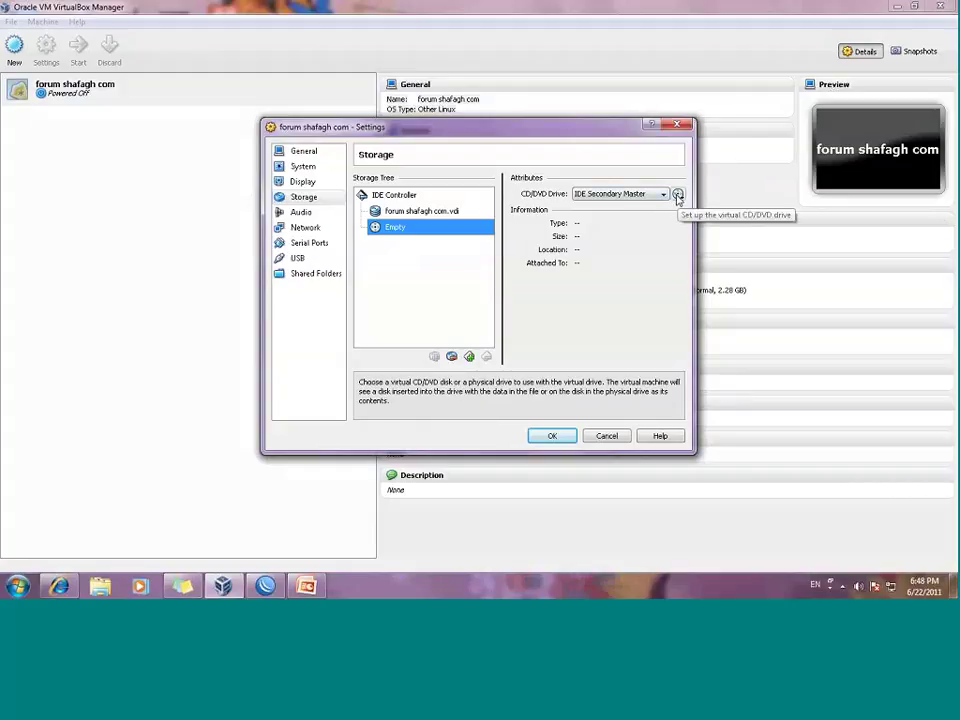
Step: Attach the mikrotik-3.20.iso disk image to the VM's CD/DVD drive
left_click(678, 195)
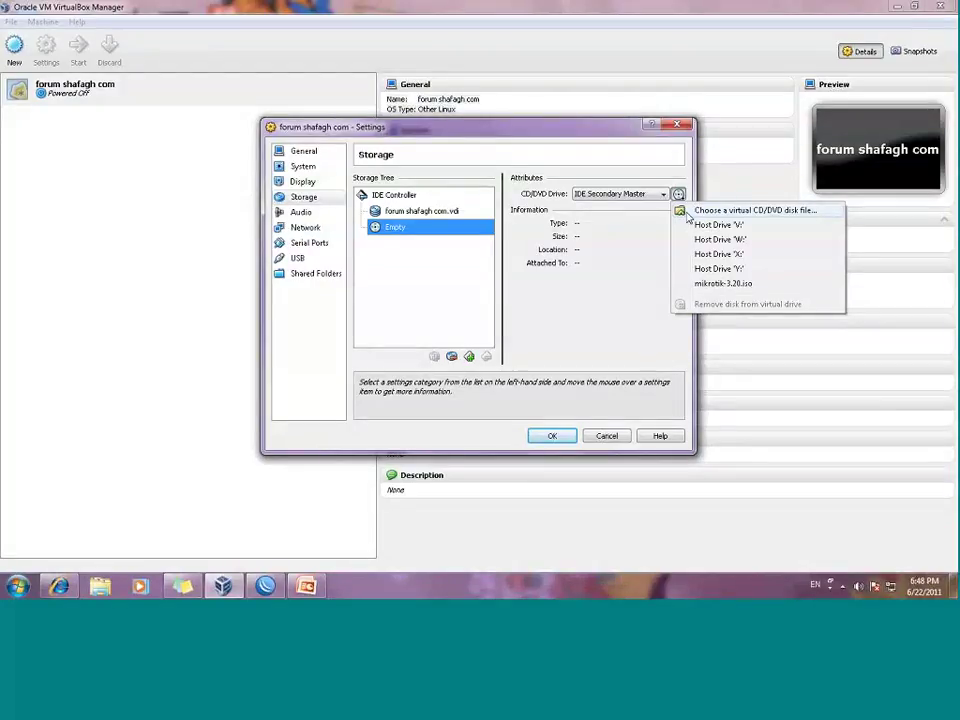
left_click(688, 213)
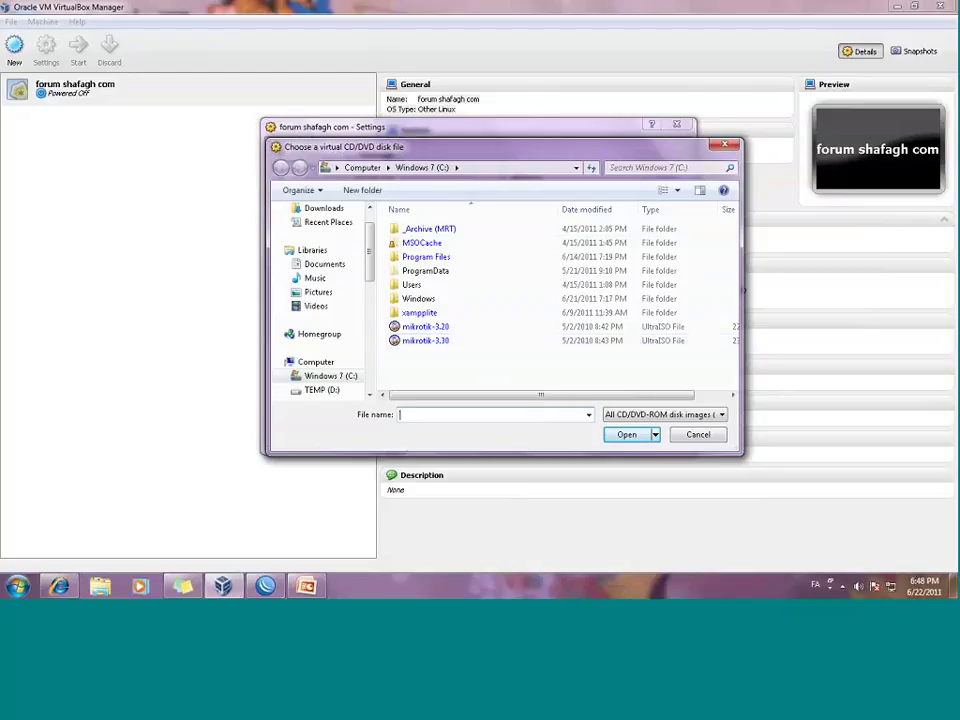
left_click(450, 328)
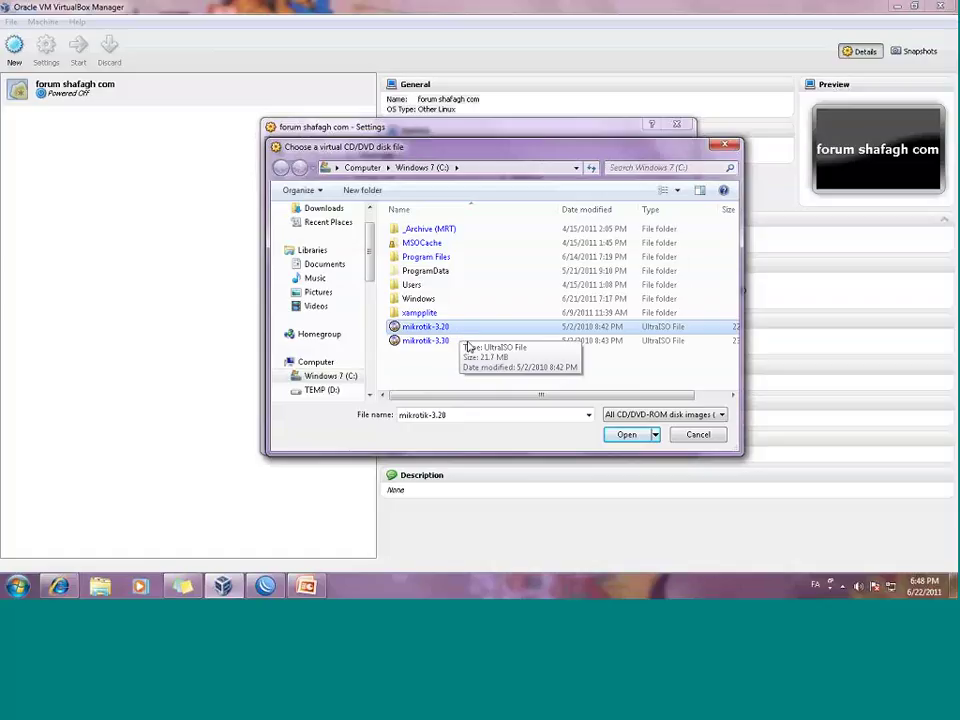
left_click(640, 436)
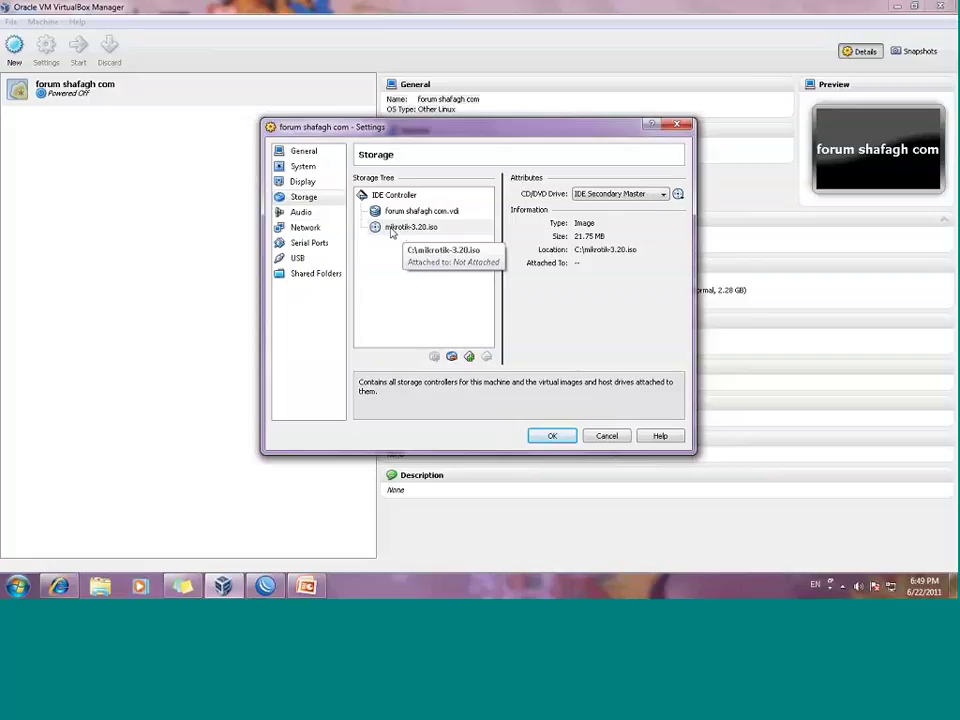
Step: Set the boot order to CD/DVD-ROM, Hard Disk, Floppy and save the settings
left_click(305, 167)
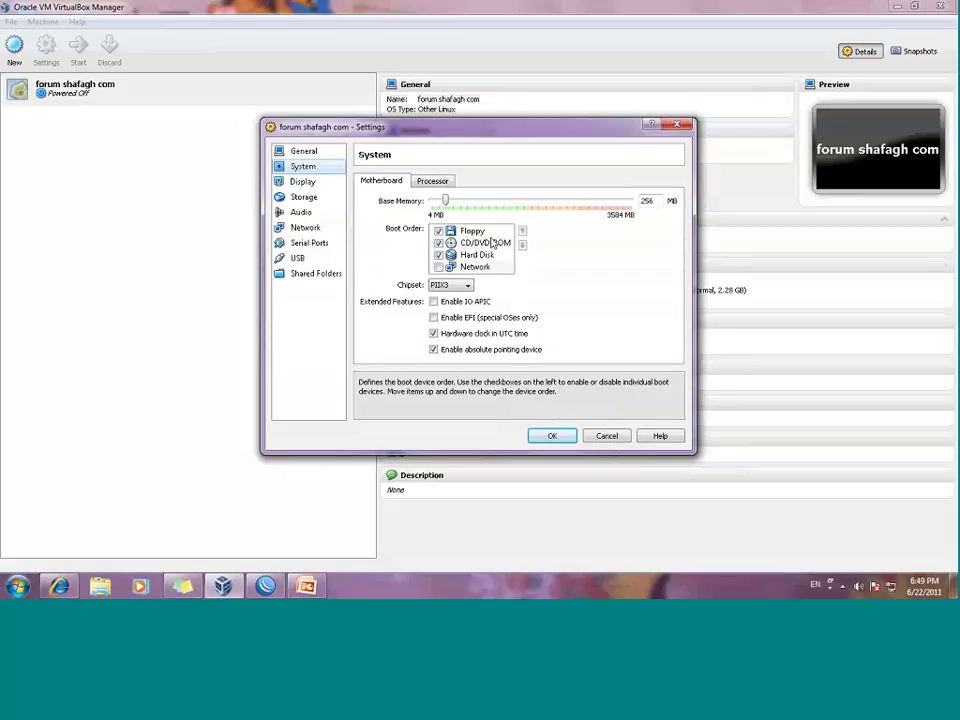
left_click(490, 233)
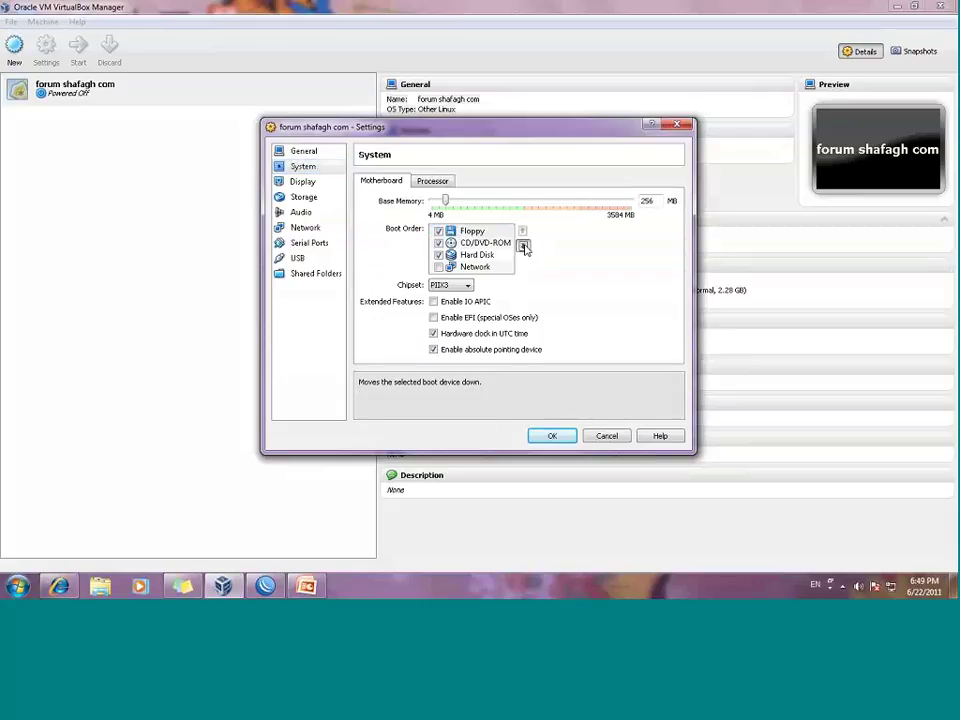
left_click(522, 245)
left_click(522, 245)
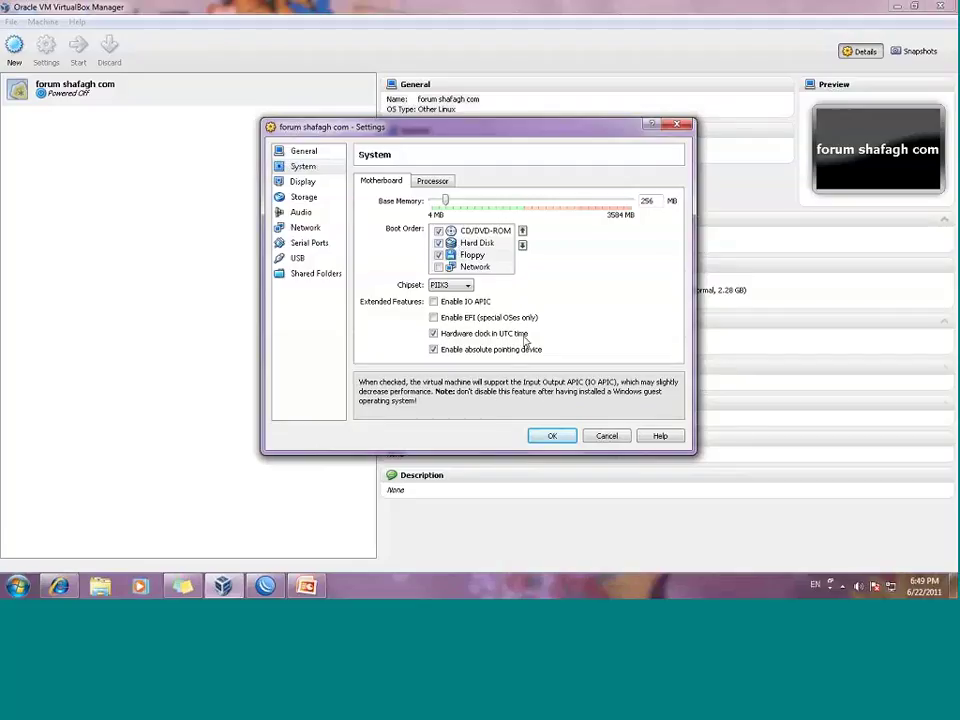
left_click(552, 435)
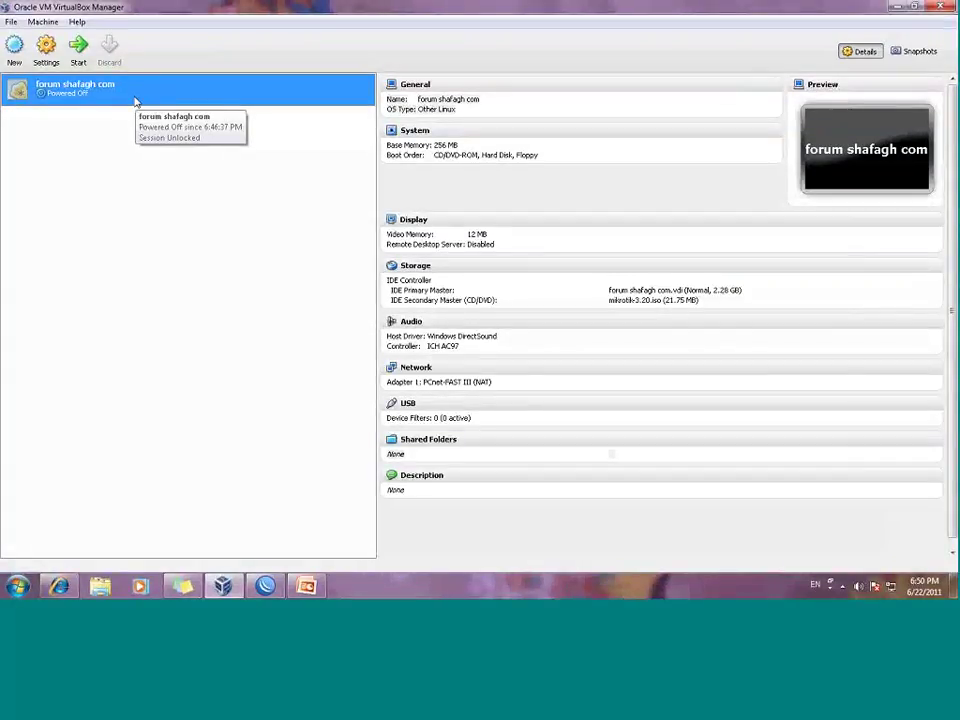
Step: Start the forum shafagh com VM from its context menu so the MikroTik installer loads
right_click(76, 88)
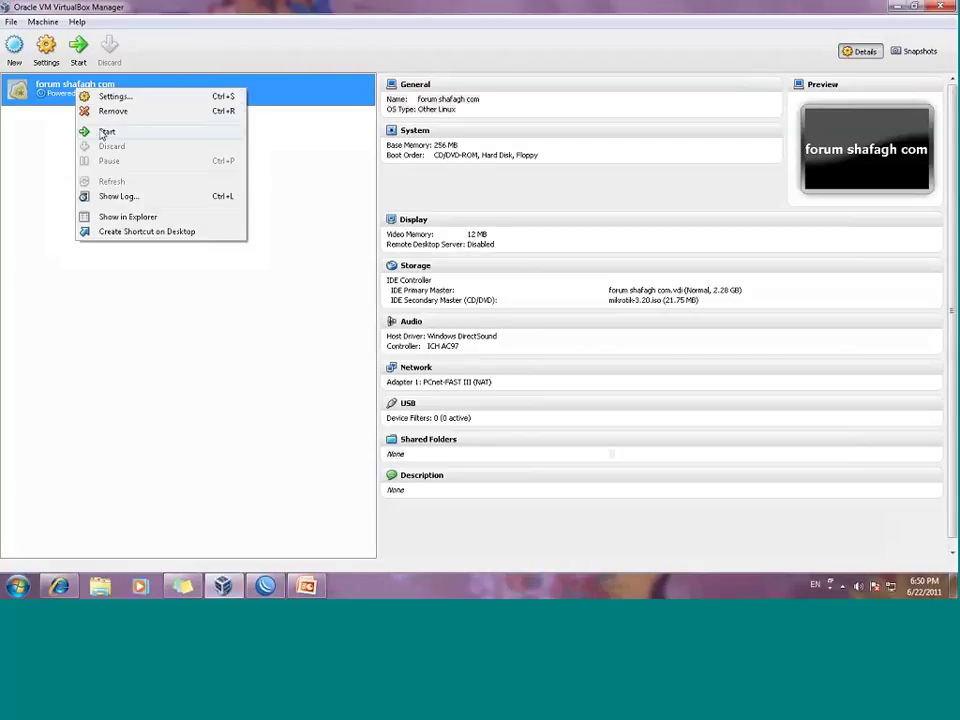
left_click(104, 133)
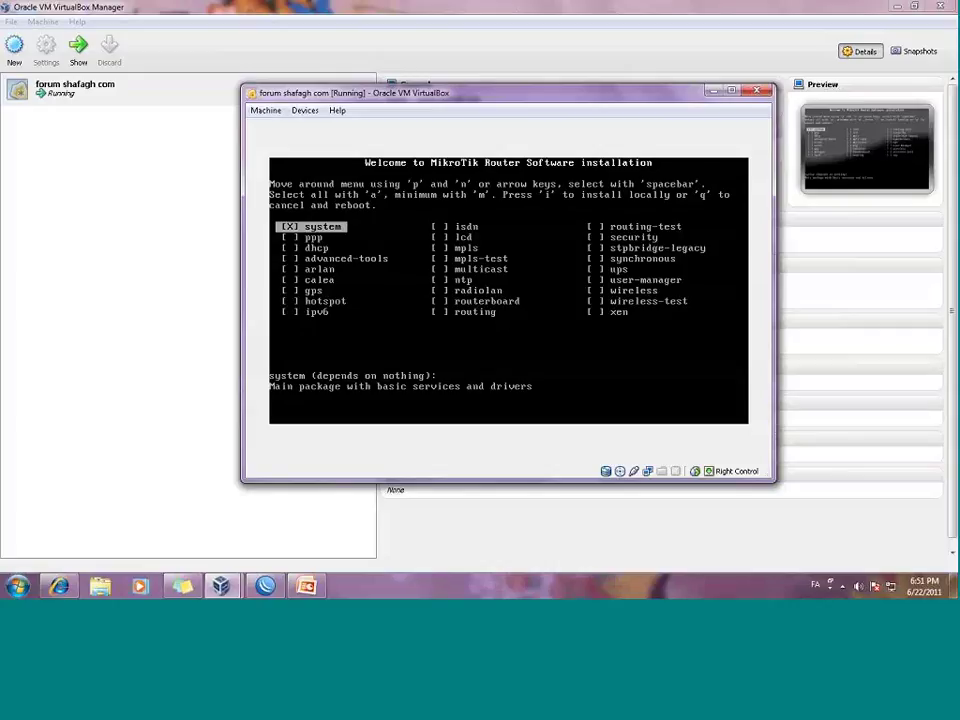
Step: Select all MikroTik packages except mpls, mpls-test, routing-test and xen, then begin installing
key("a")
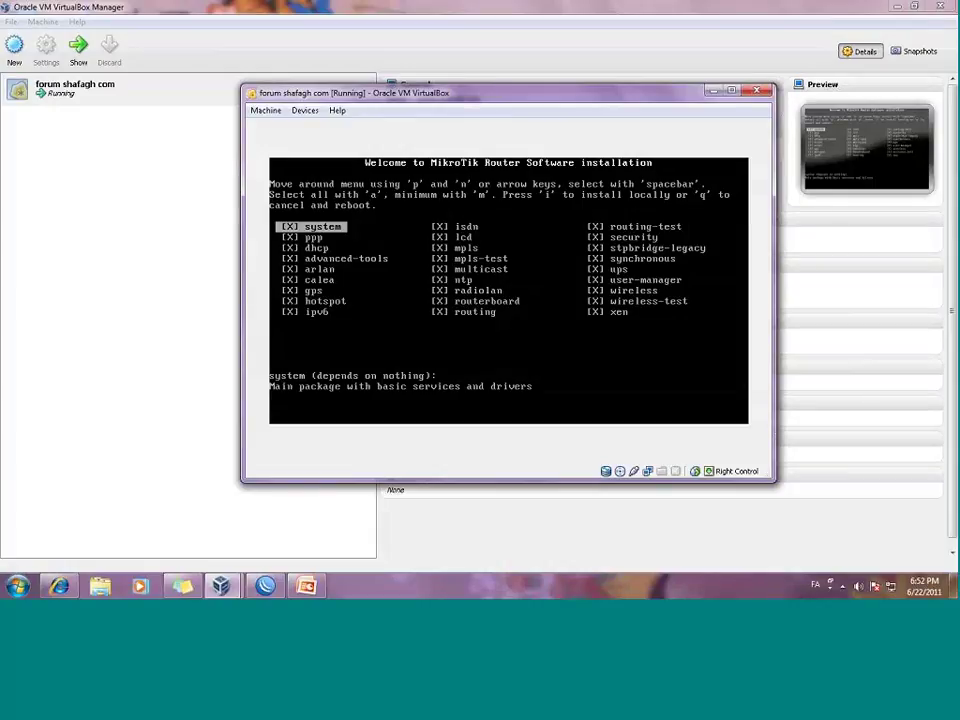
key("Right")
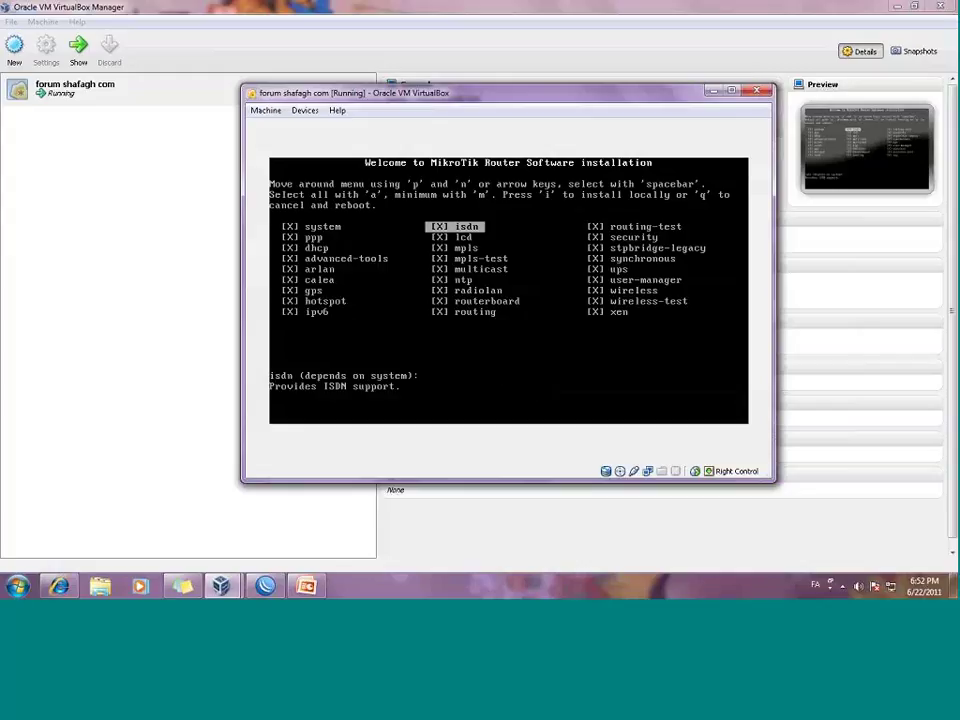
key("Down")
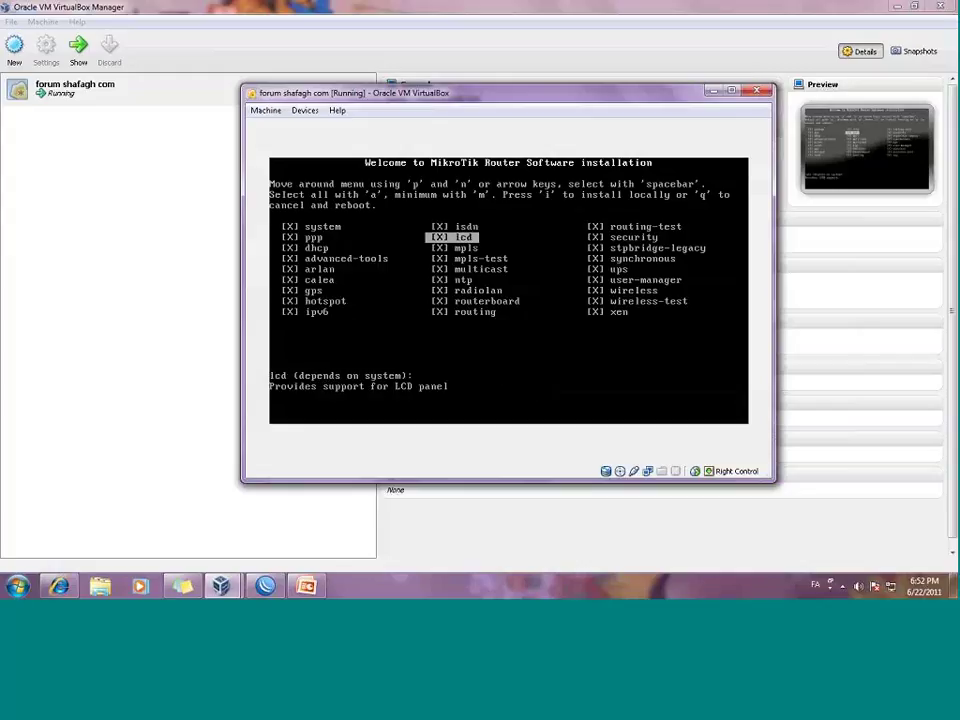
key("Down")
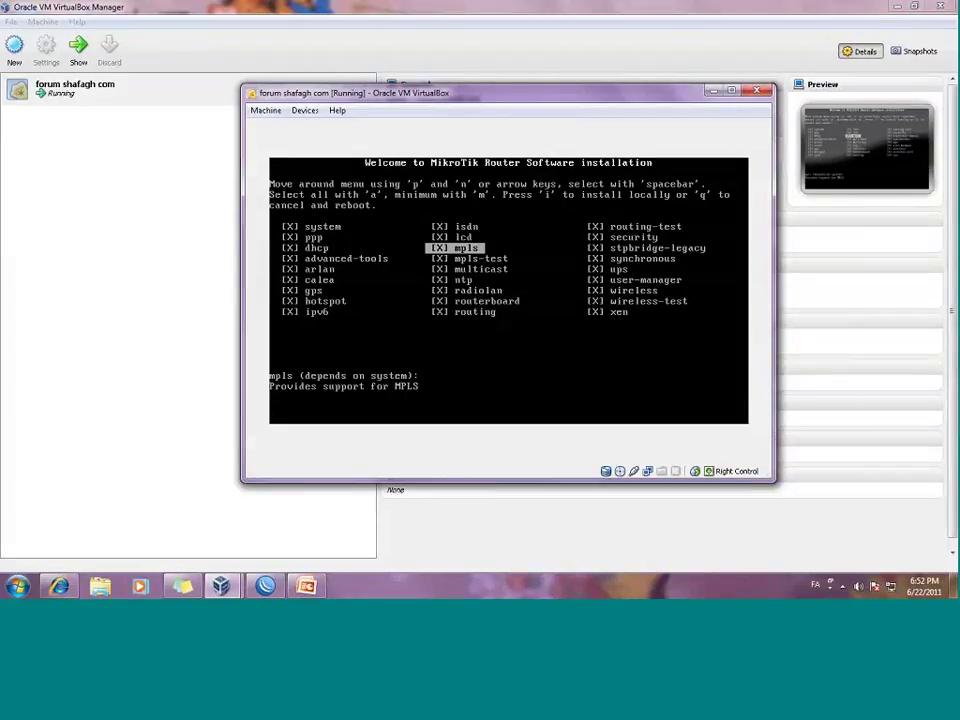
key("space")
key("Right")
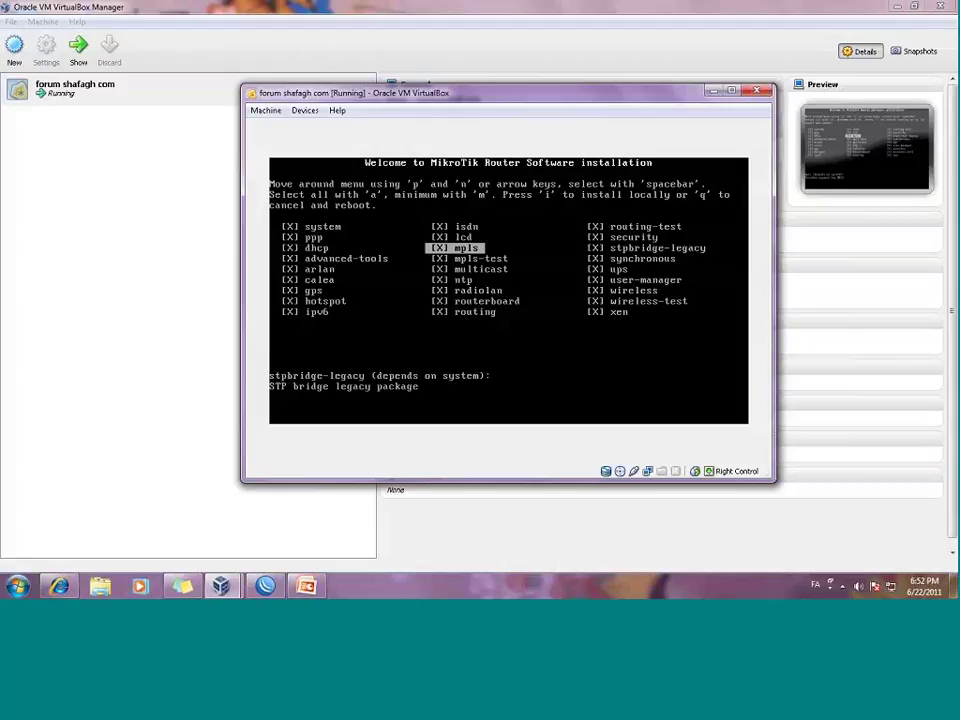
key("Up")
key("Up")
key("space")
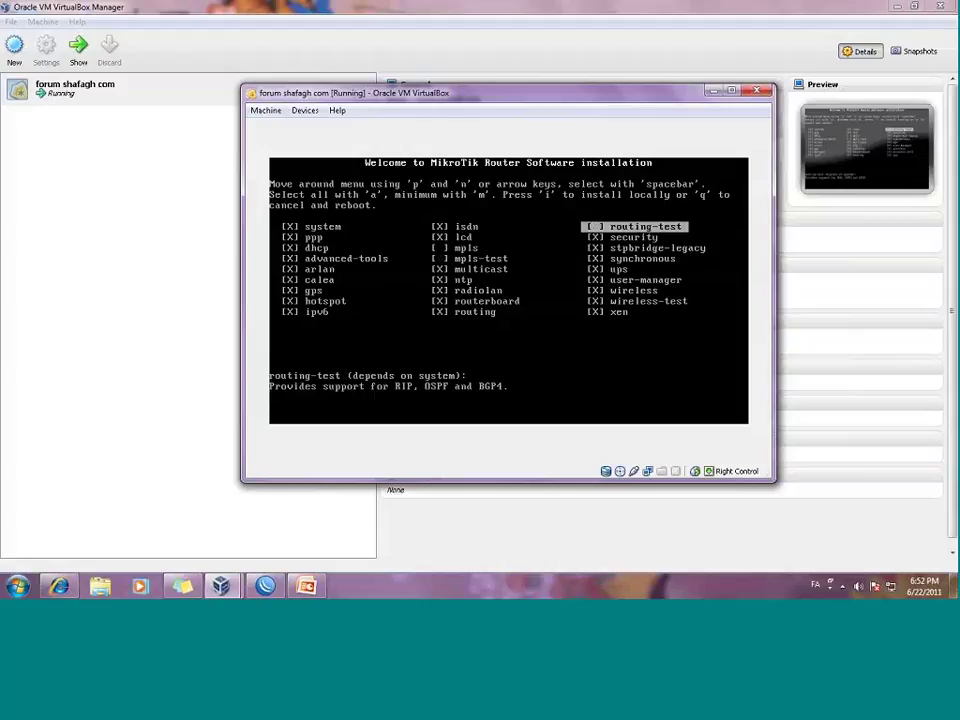
key("Down")
key("Down")
key("Down")
key("Down")
key("Down")
key("Down")
key("Down")
key("Down")
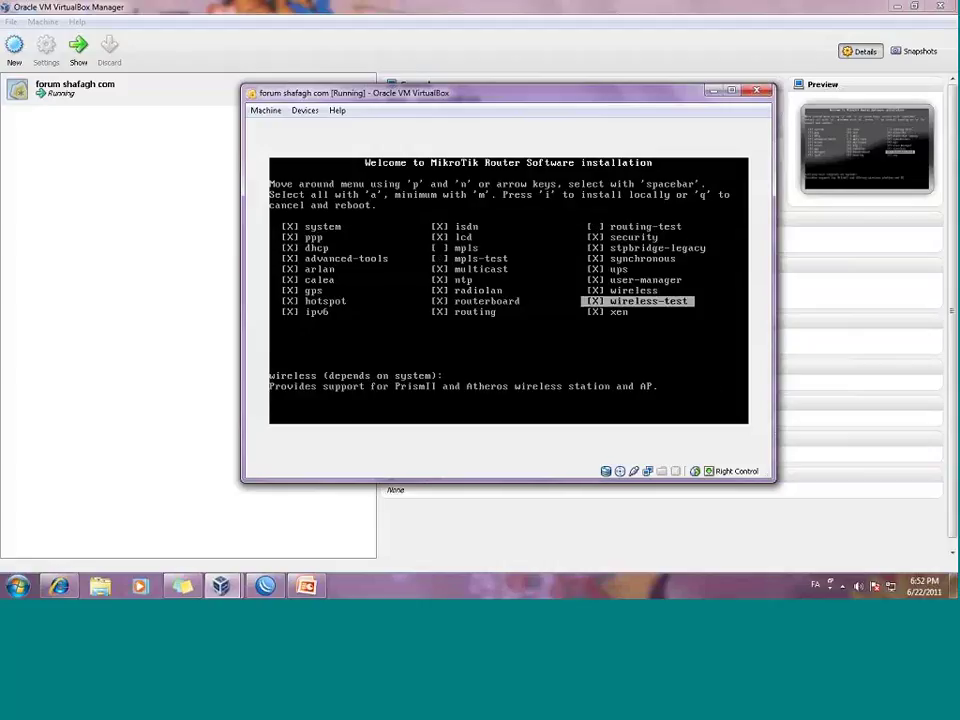
key("space")
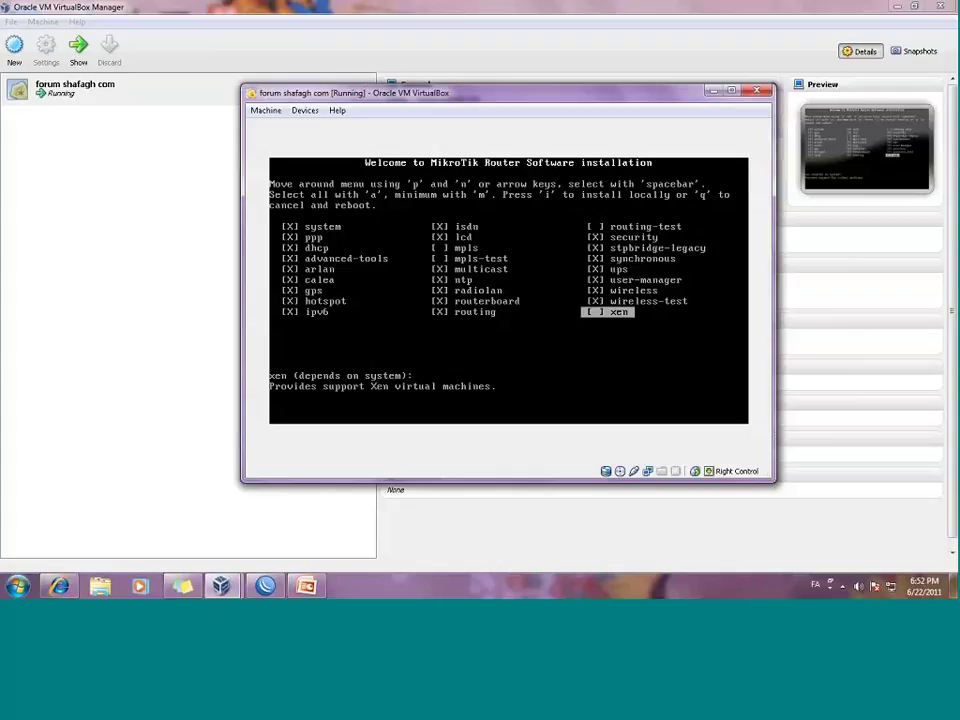
key("i")
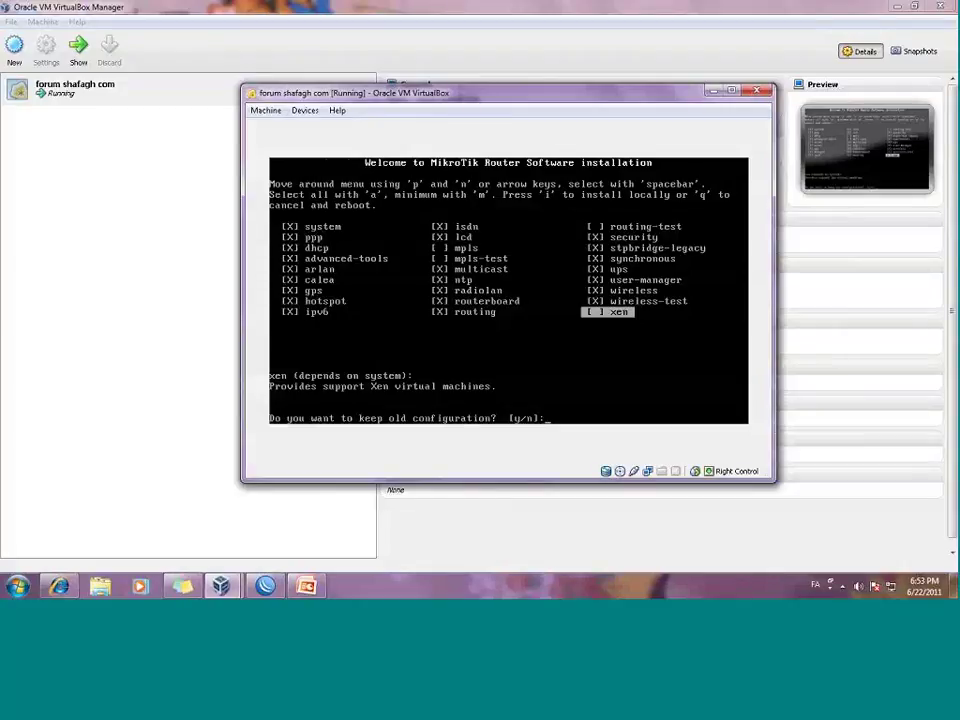
Step: Answer y to keep the old configuration and y to erase the disk and continue
type("y")
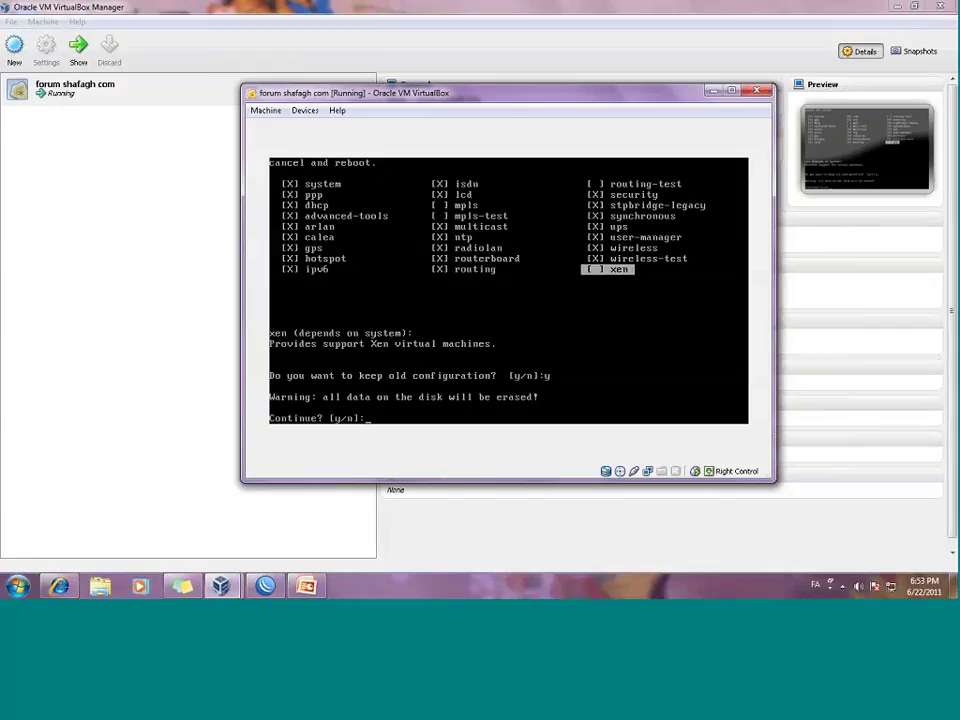
type("y")
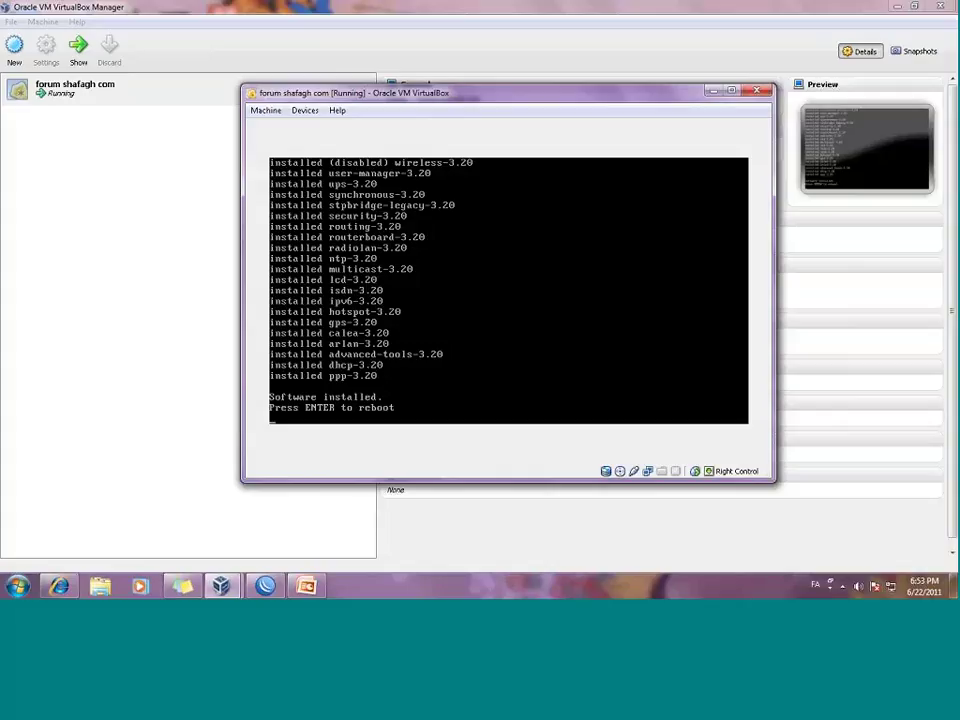
Step: Reboot the VM after the RouterOS 3.20 installation completes
key("Return")
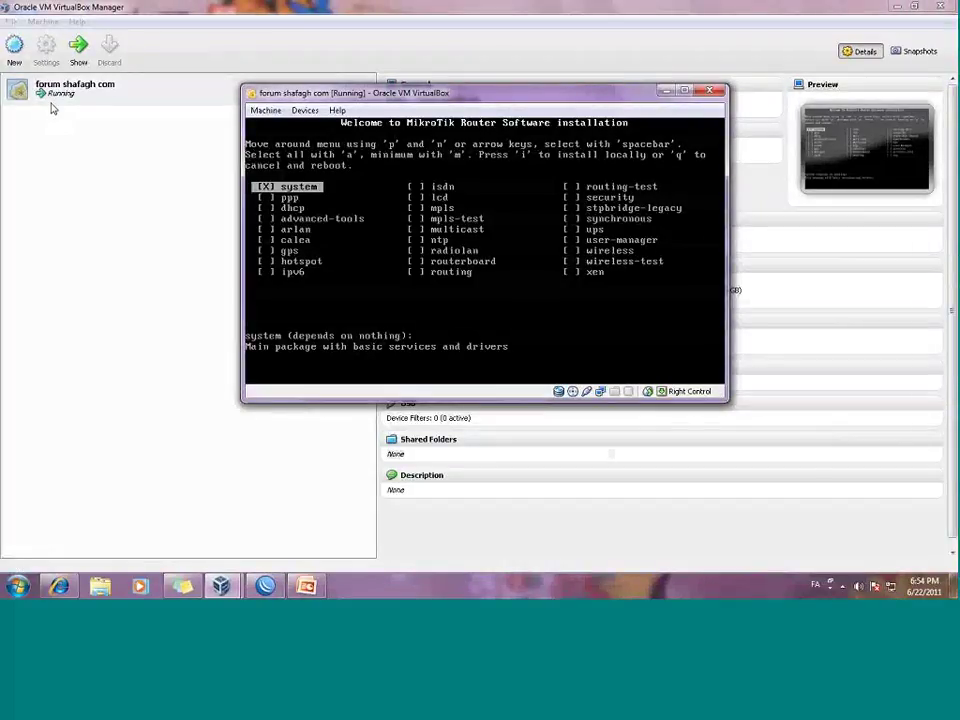
Step: Power off forum shafagh com and move Hard Disk to the top of its System boot order
left_click(712, 92)
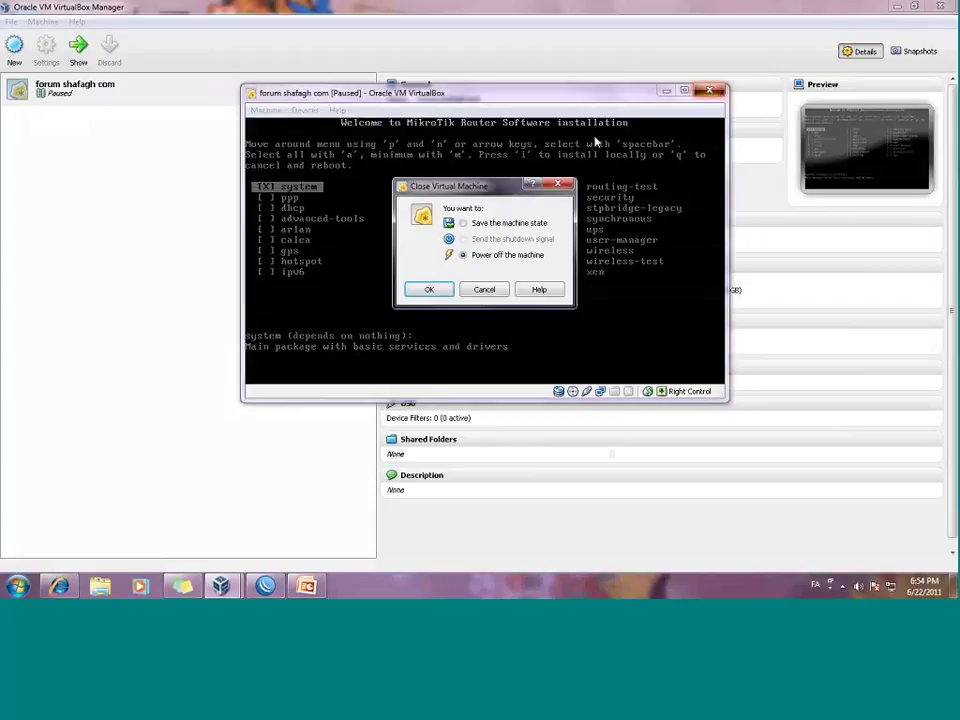
left_click(429, 290)
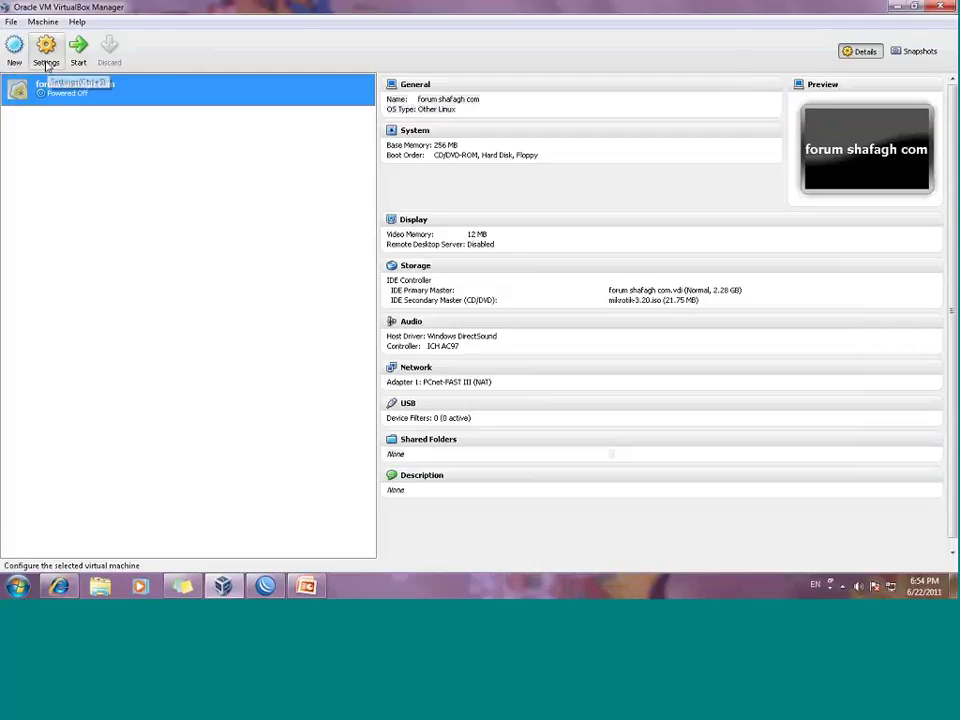
left_click(46, 60)
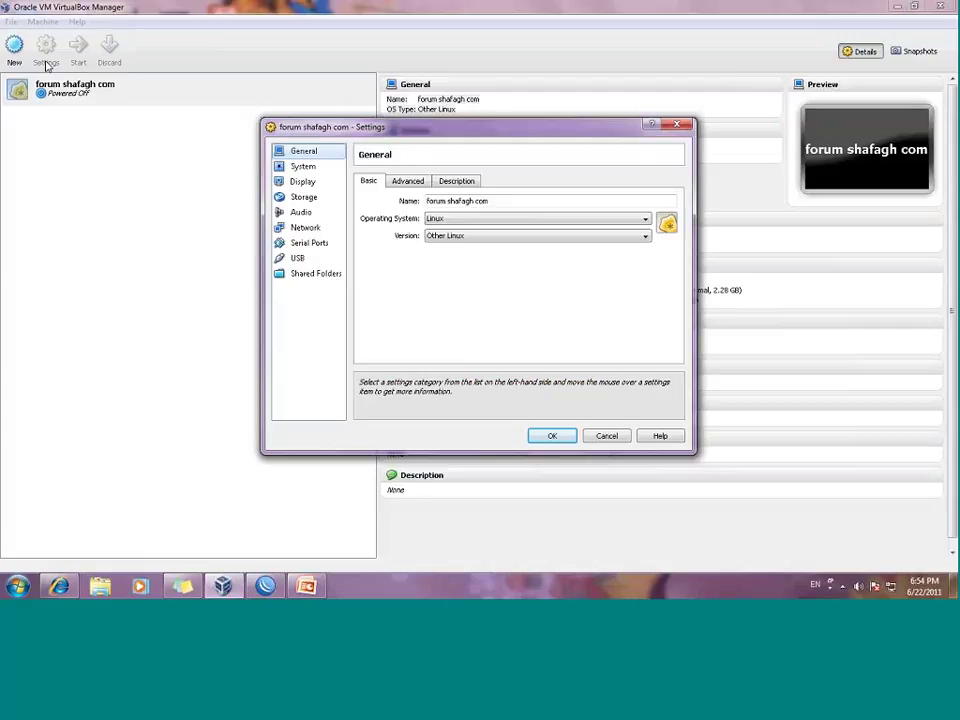
left_click(297, 169)
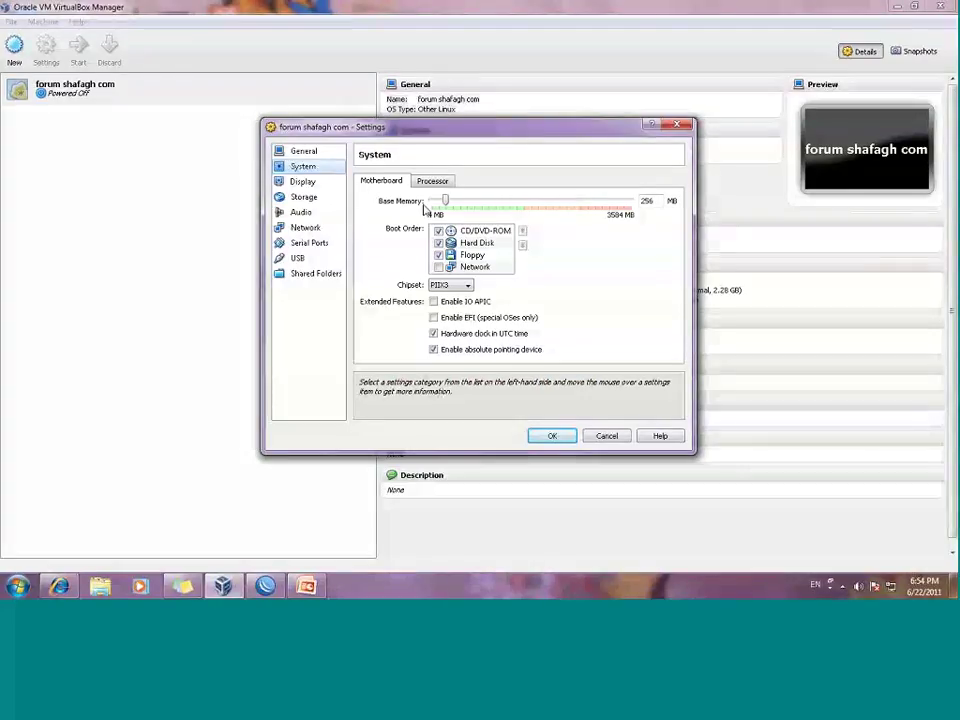
left_click(470, 244)
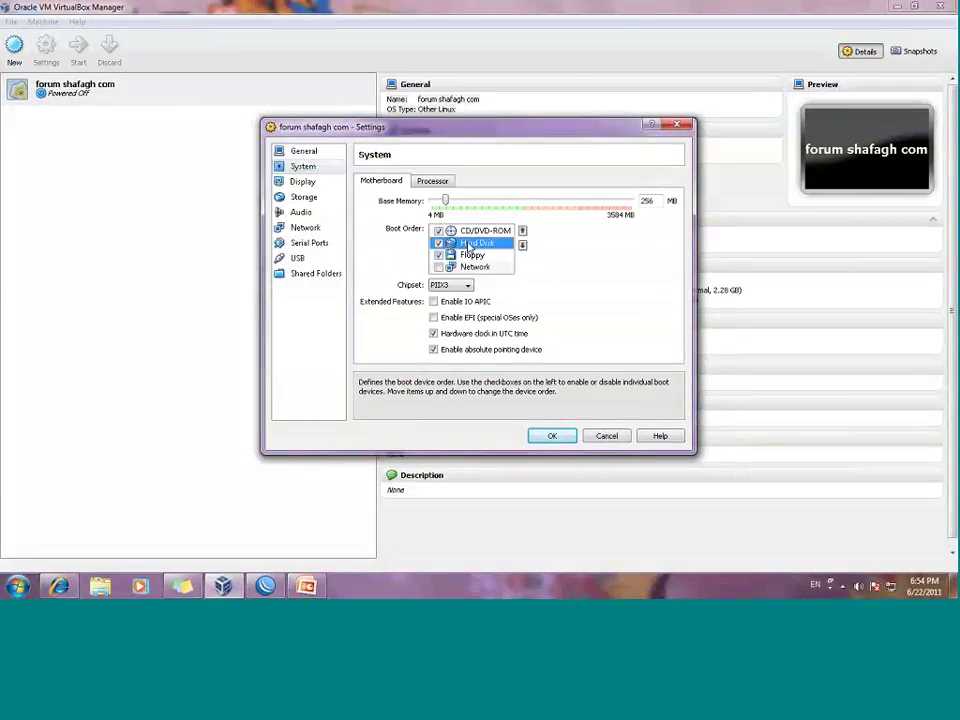
left_click(521, 231)
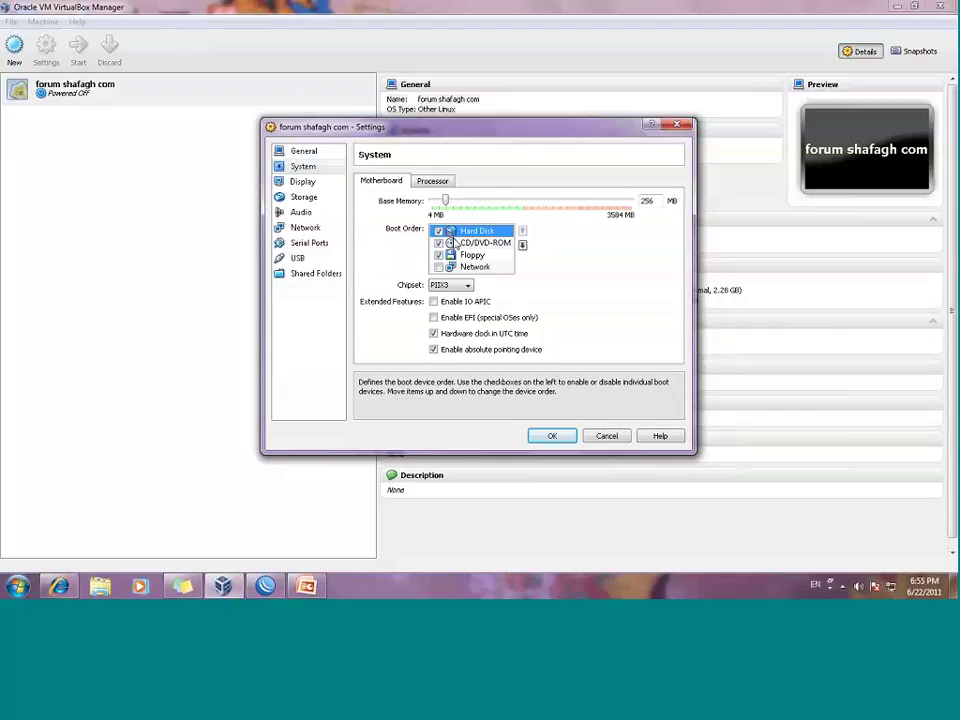
left_click(551, 436)
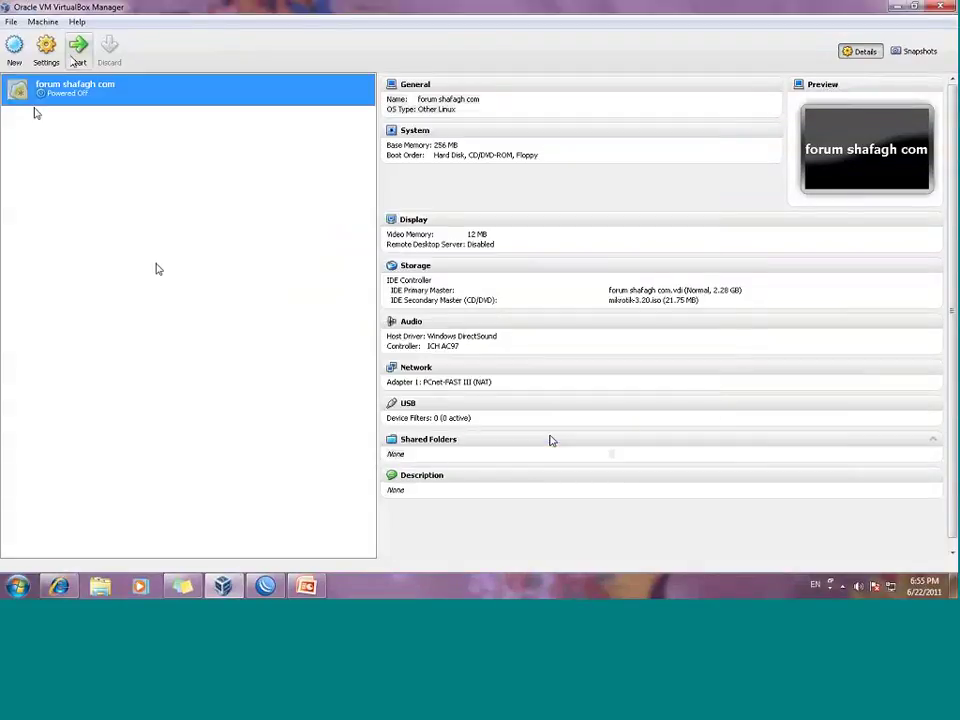
Step: Start the VM, answer N to skip the disk check, and let it reach the MikroTik login
left_click(78, 46)
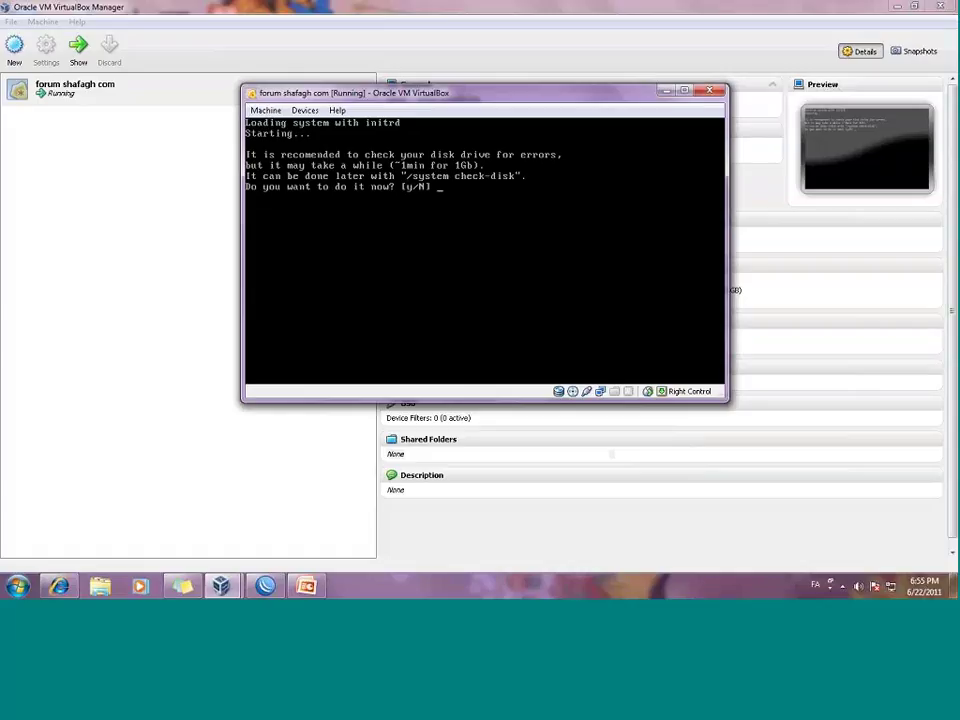
type("N")
key("Return")
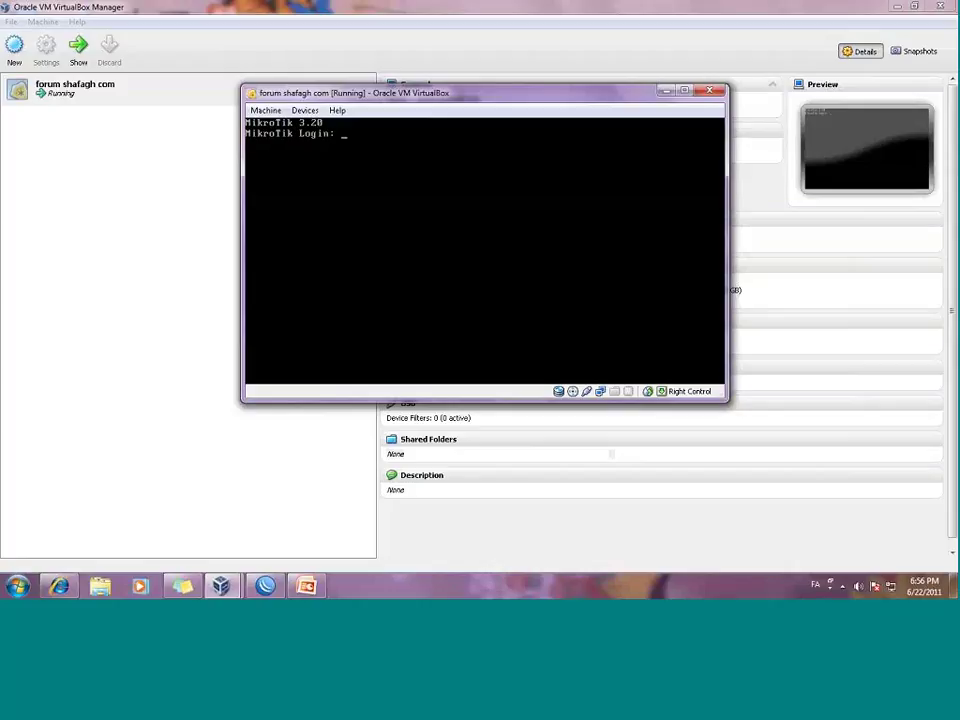
left_click(310, 587)
Step: Switch to PowerPoint, run the slide show from slide 13 and advance to slide 14
left_click(318, 588)
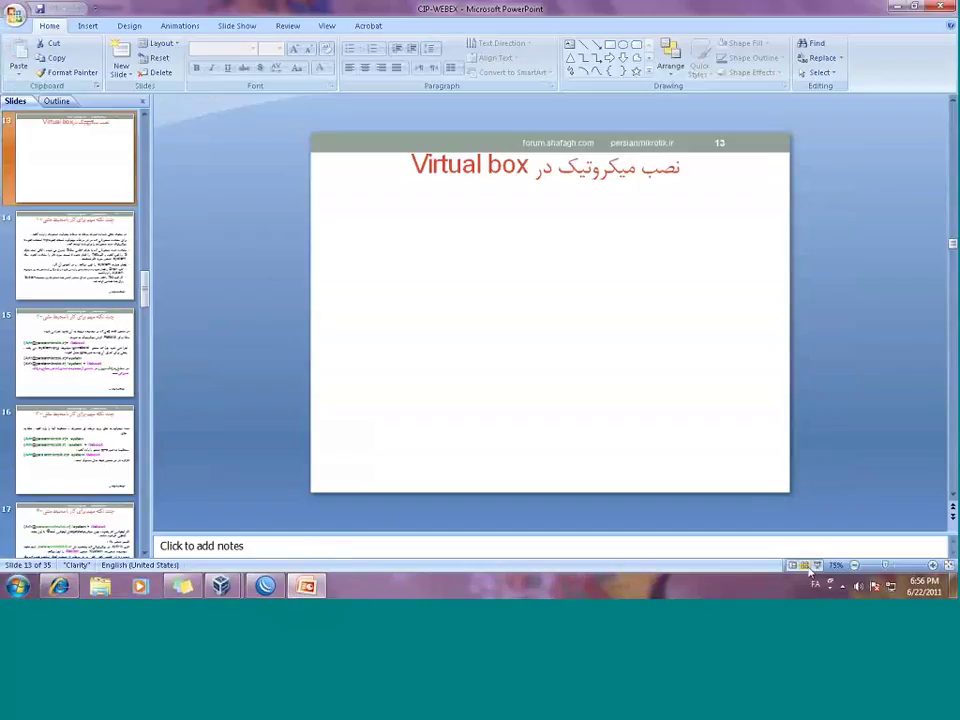
key("shift+F5")
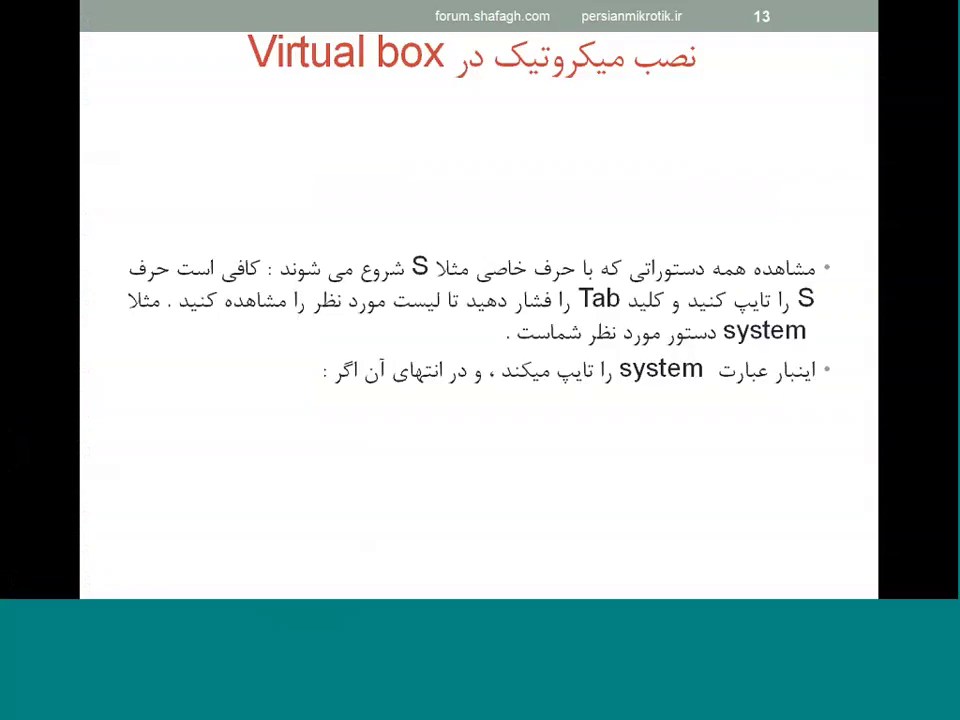
key("Right")
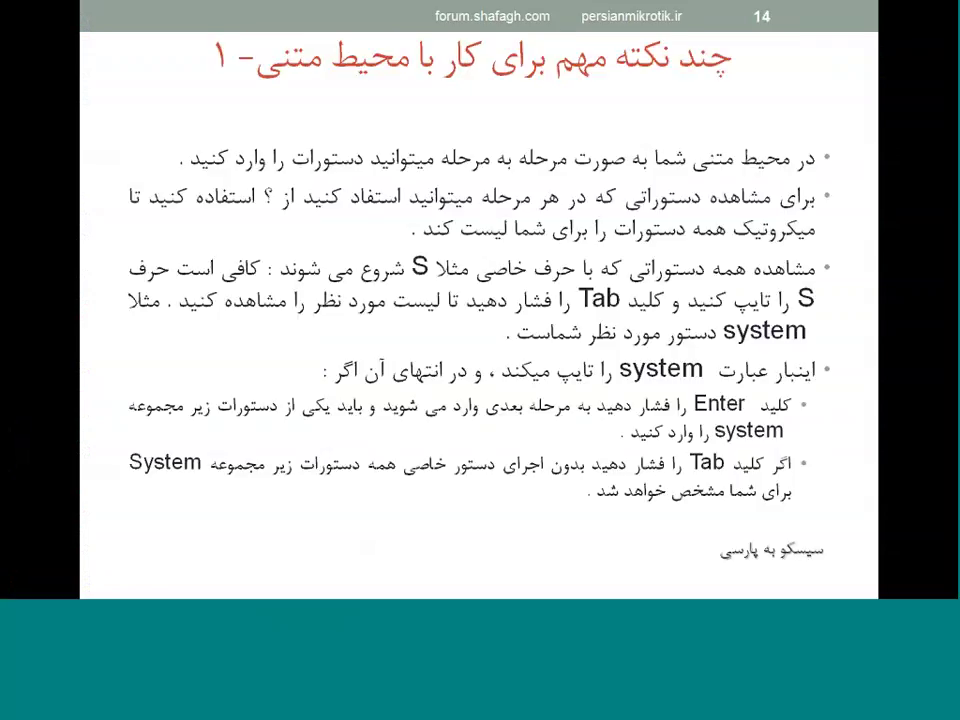
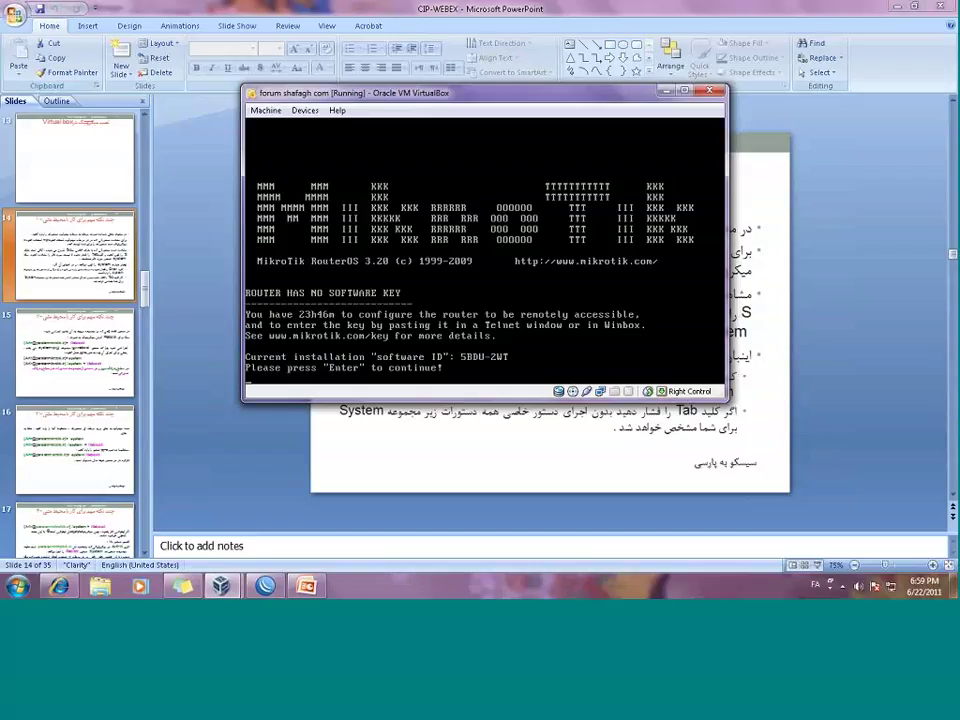
Step: Continue past the RouterOS software-key notice to the [admin@MikroTik] > prompt
key("Return")
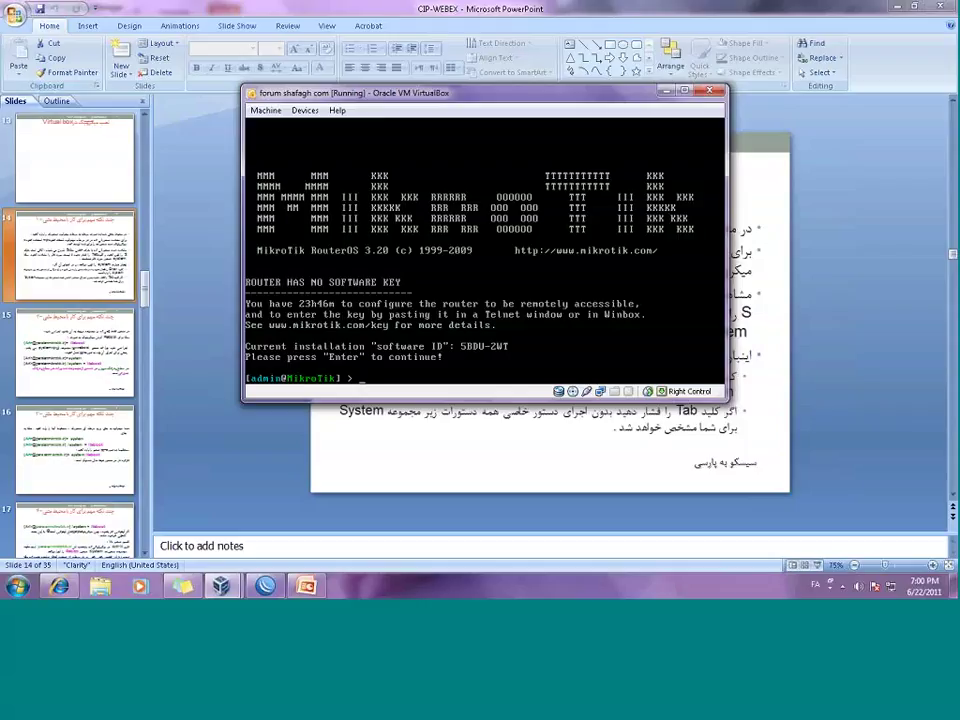
Step: List all top-level RouterOS commands with ?, then type ping at the prompt
key("question")
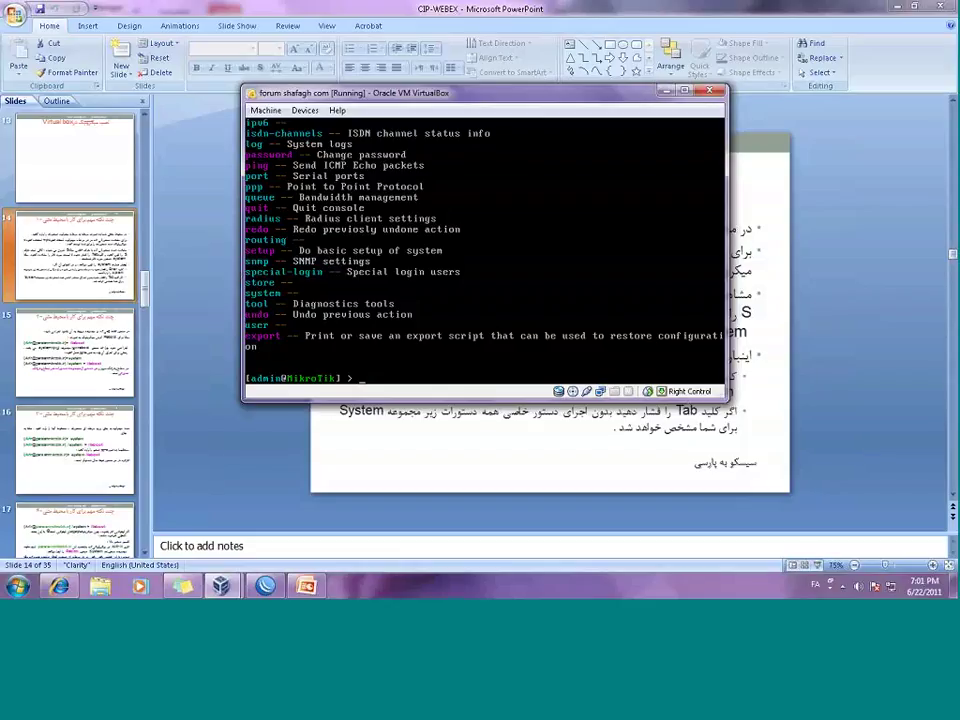
type("s")
type("i")
type("ng")
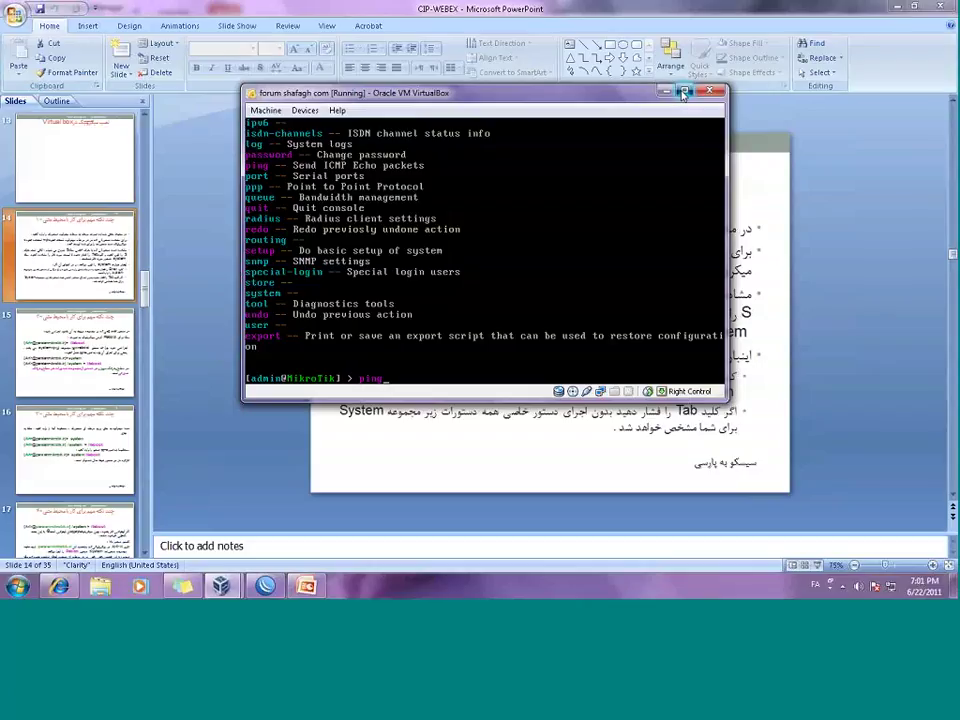
Step: Maximize the VM window and replace ping with log to enter the /log menu
double_click(520, 92)
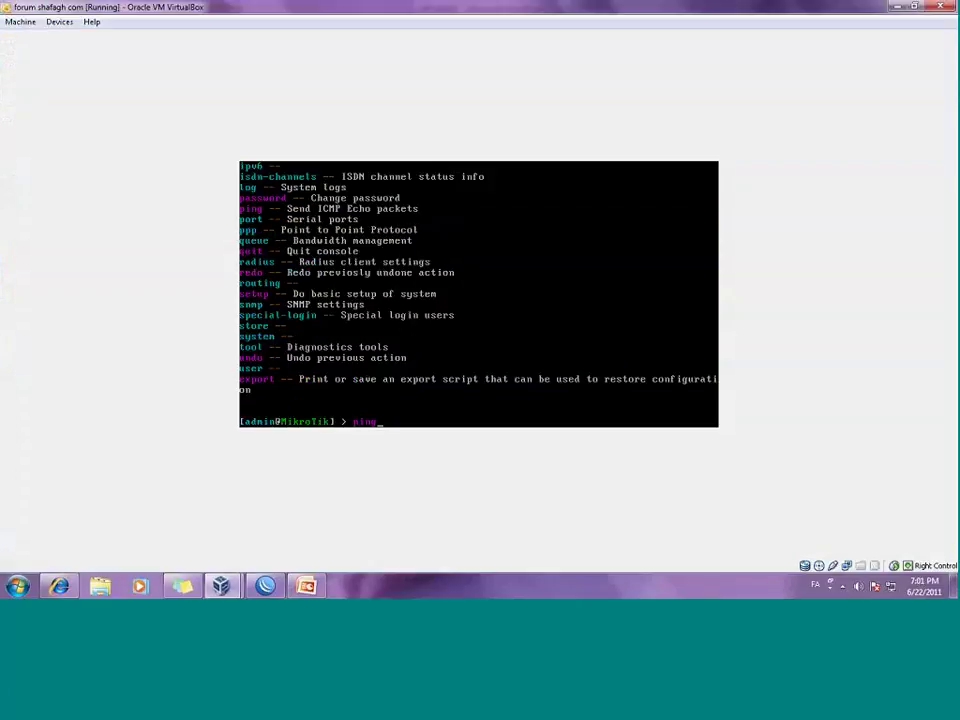
key("BackSpace")
key("BackSpace")
key("BackSpace")
key("BackSpace")
type("log")
key("Return")
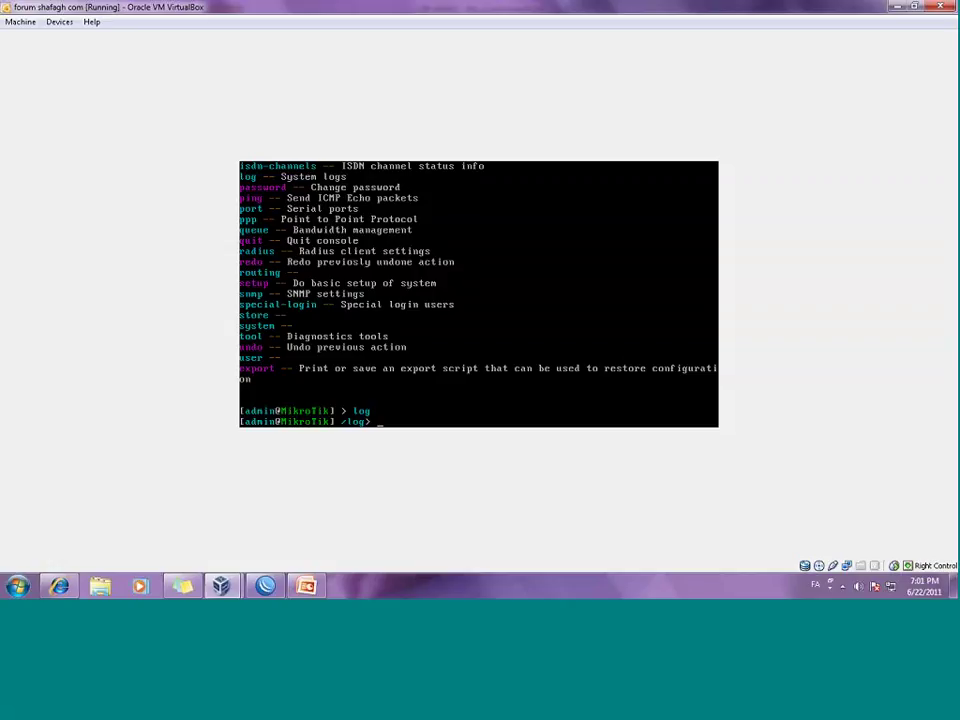
Step: List the /log menu commands (find, get, print), then return to root with '..'
key("question")
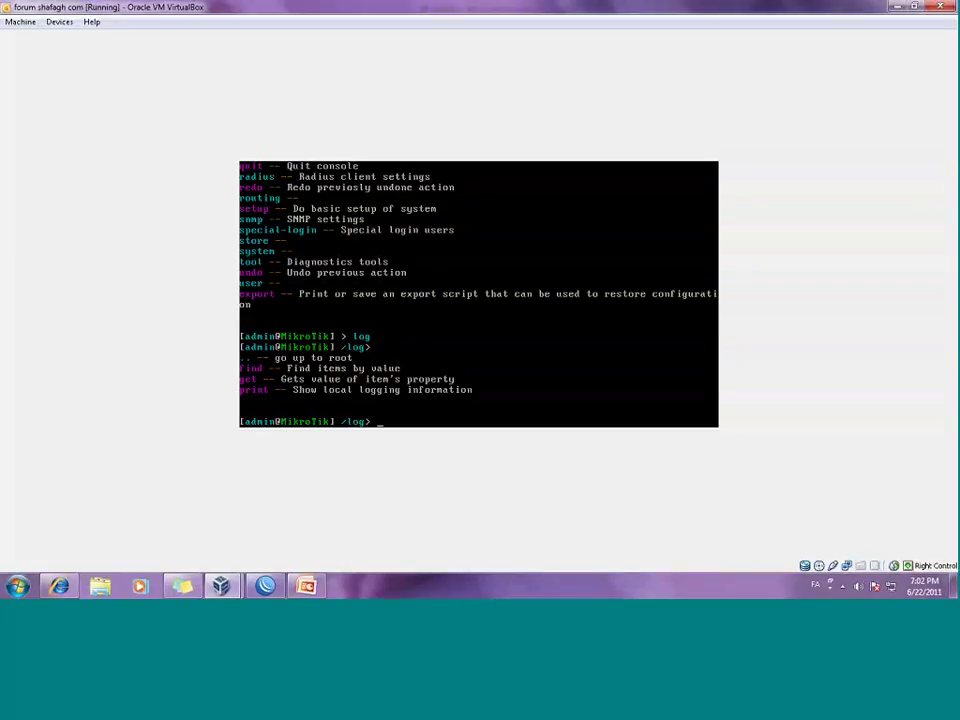
type("ping")
key("BackSpace")
key("BackSpace")
key("BackSpace")
key("BackSpace")
type("..")
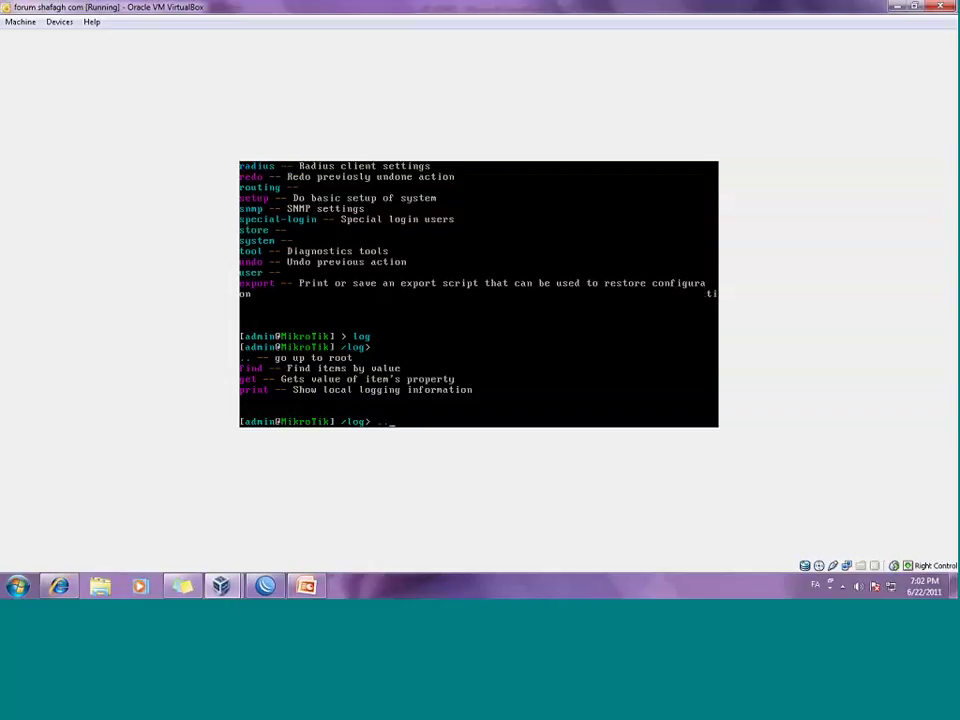
key("Return")
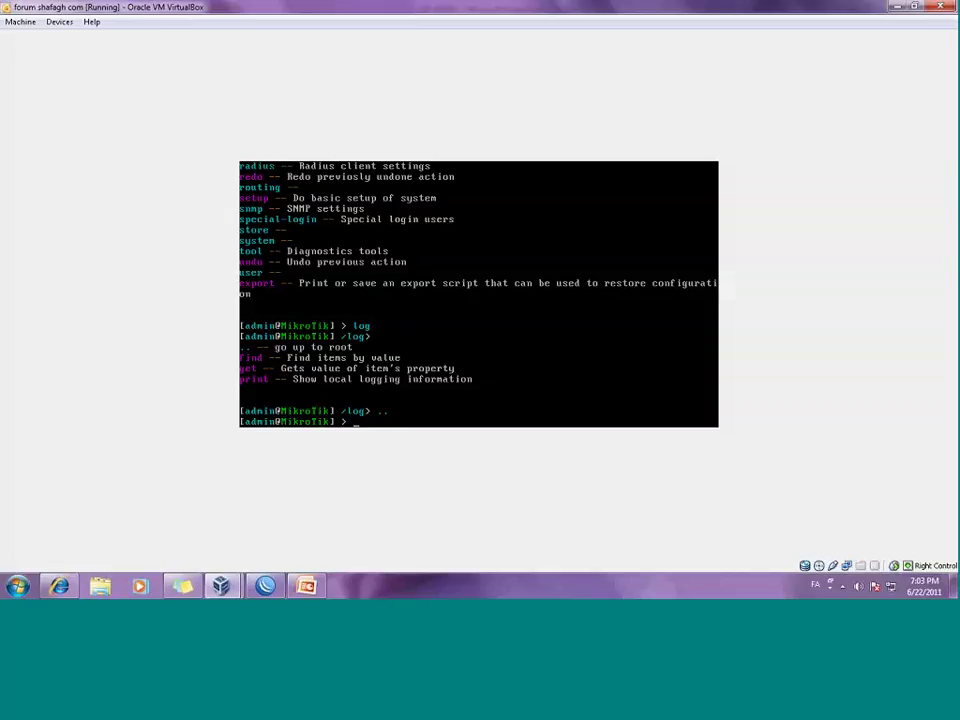
Step: Show completions for all commands beginning with i
type("i")
key("Tab")
key("Tab")
key("Tab")
key("Tab")
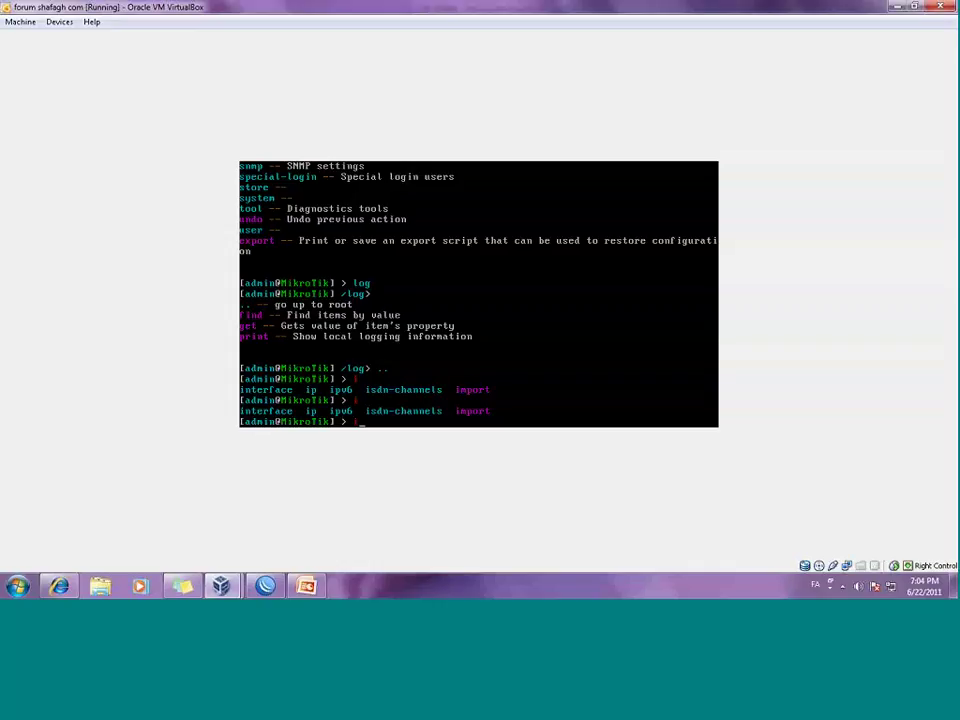
type("n")
key("BackSpace")
Step: List the ipv6 subcommands: address, firewall, nd, neighbor, route, export
type("pv")
key("Tab")
key("BackSpace")
key("BackSpace")
key("BackSpace")
key("BackSpace")
key("BackSpace")
type("ipv6")
key("Tab")
key("Tab")
key("Tab")
key("Tab")
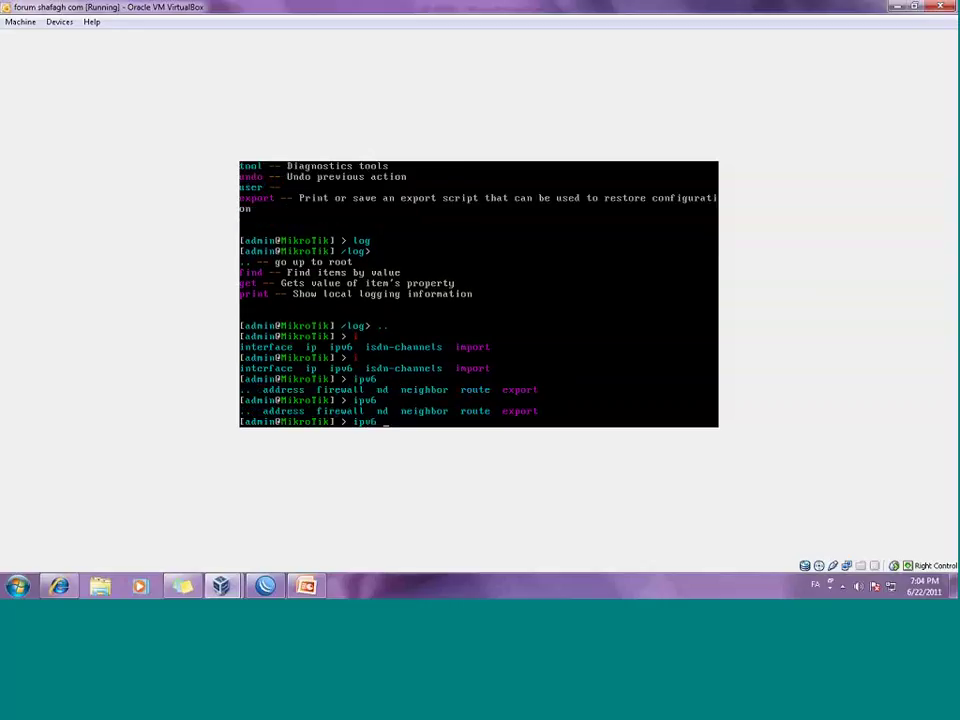
key("Tab")
key("Tab")
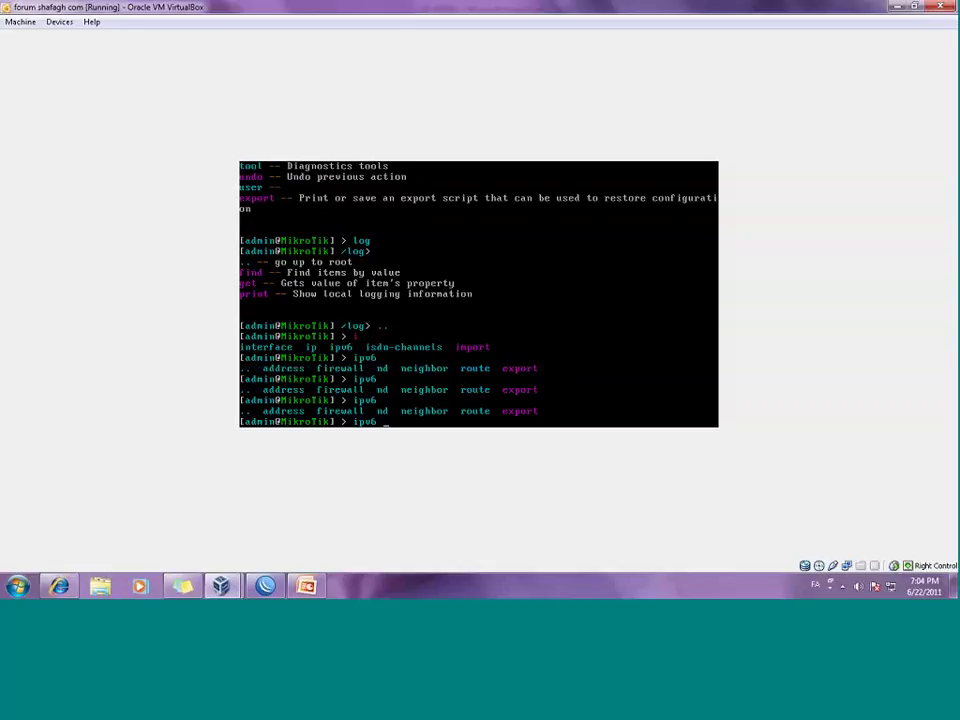
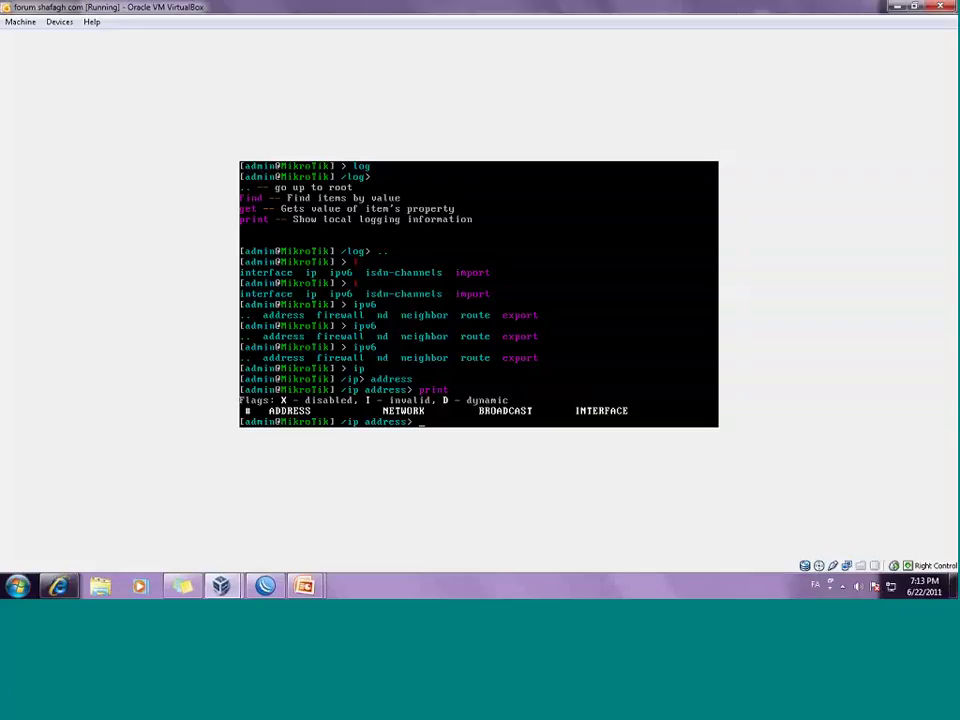
Step: Start an 'add' command and enter 192.168.88.1/24 at the address prompt
type("add")
key("Return")
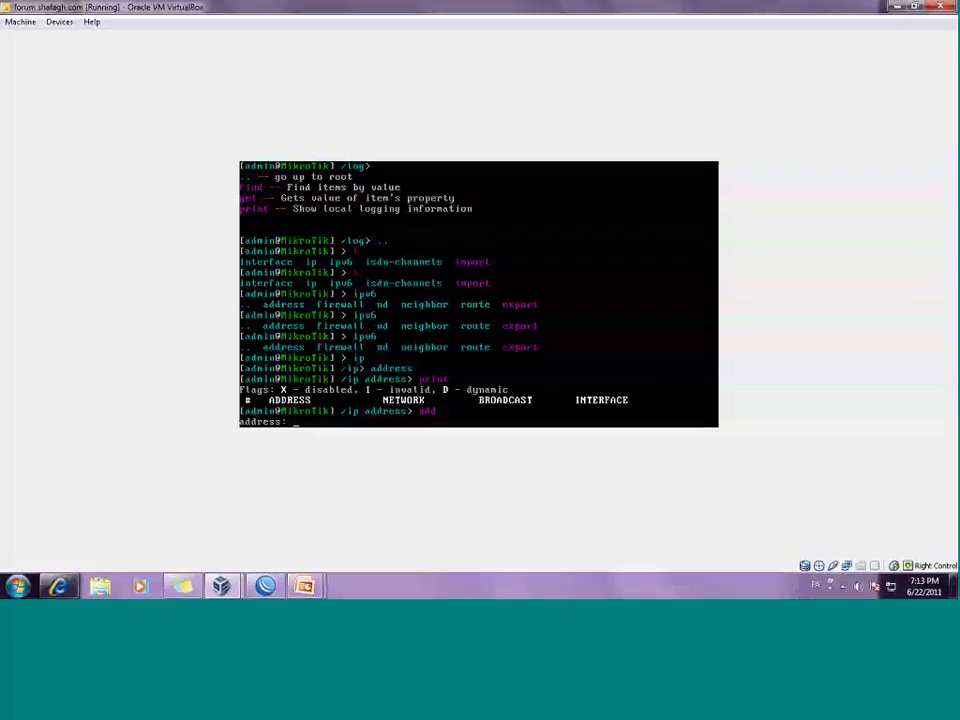
type("192.16")
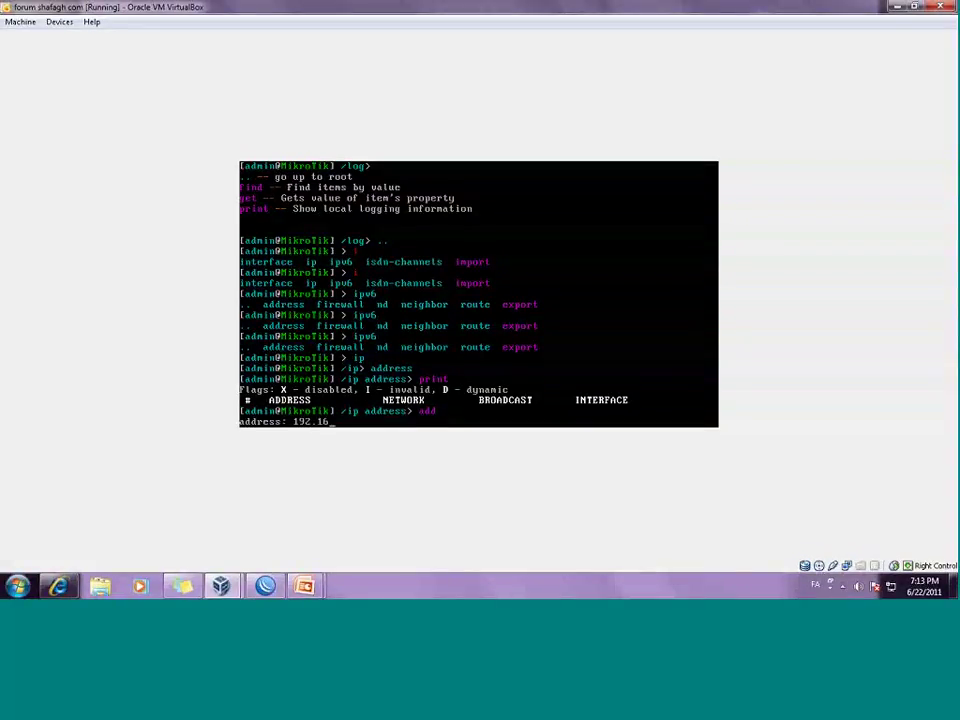
type("8.88.1/24")
Step: Assign the 192.168.88.1/24 address to interface ether1 and submit the add command
key("Return")
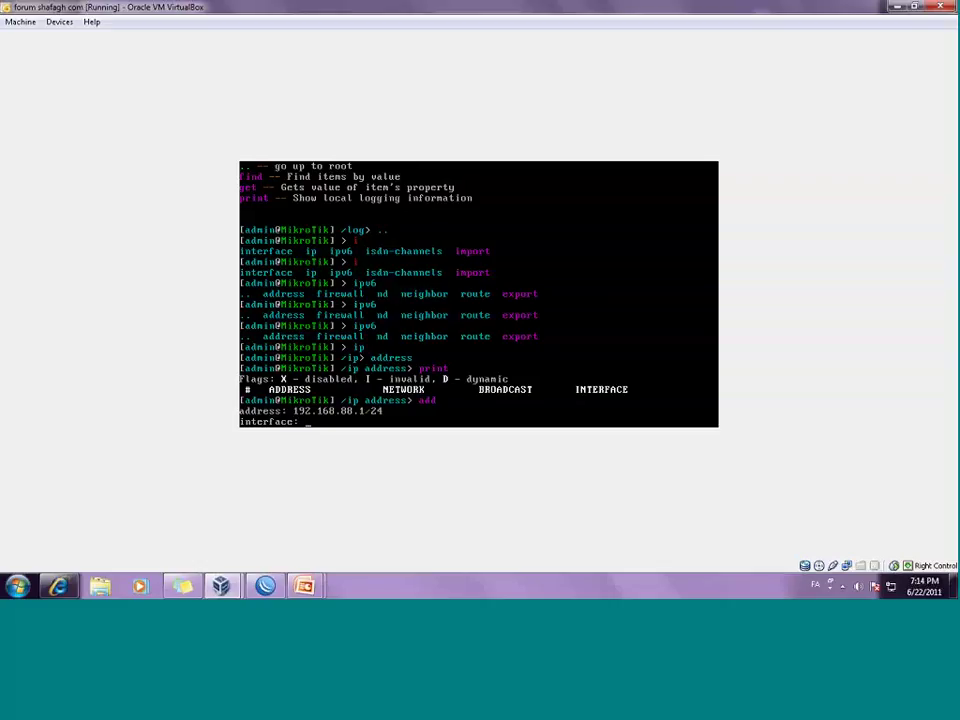
type("ether")
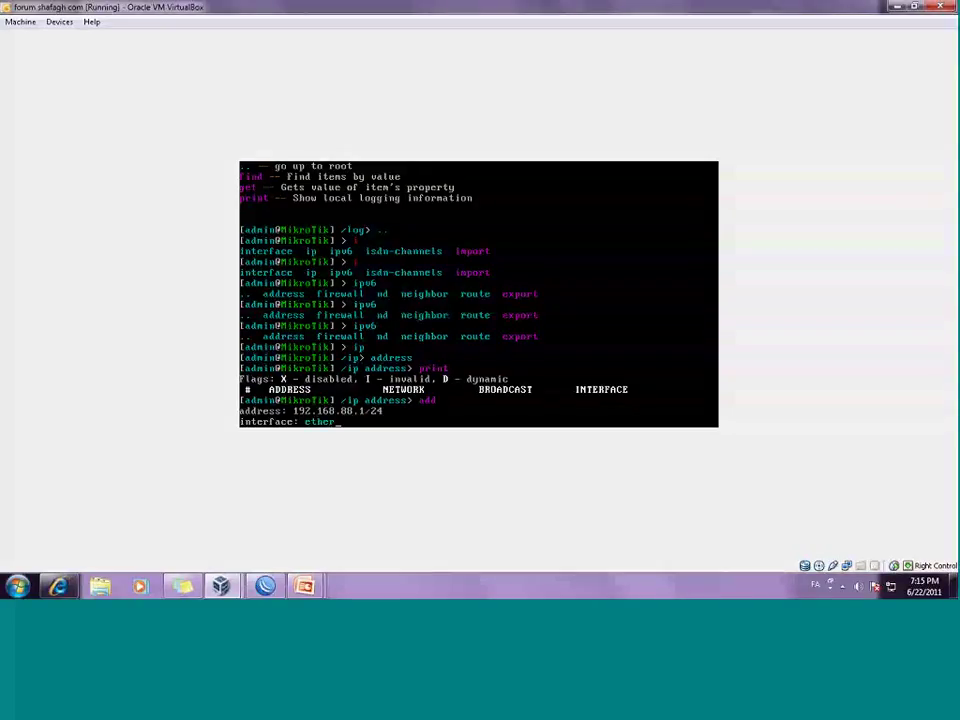
type("1")
key("BackSpace")
type("5")
key("BackSpace")
type("1")
key("Return")
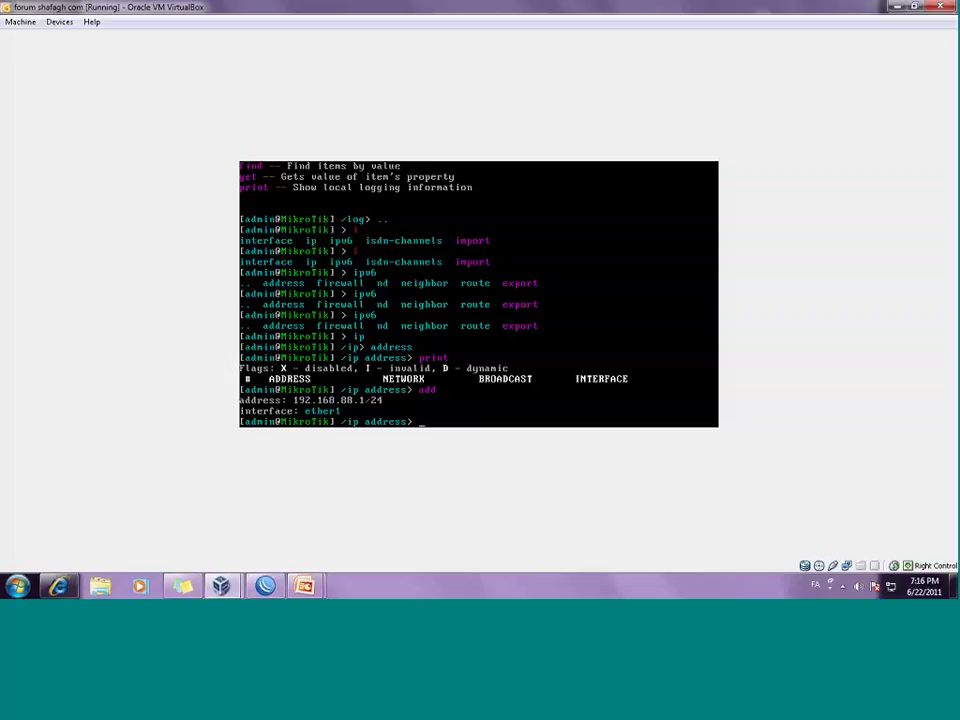
Step: List IP addresses to confirm 192.168.88.1/24 on ether1, then return to the root menu
type("print")
key("Return")
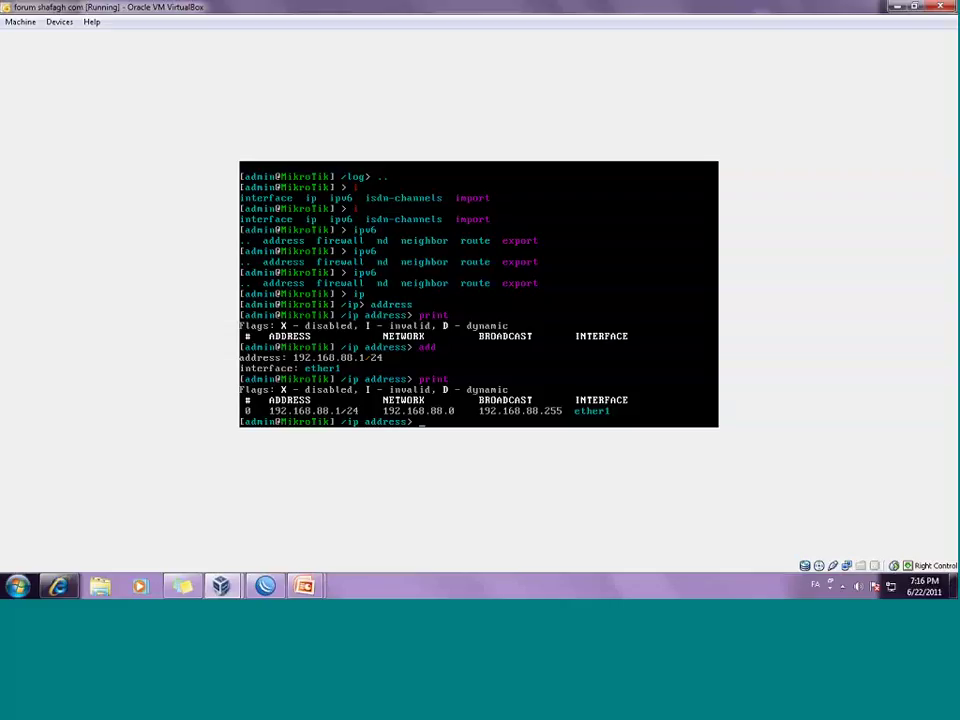
type("..")
key("Return")
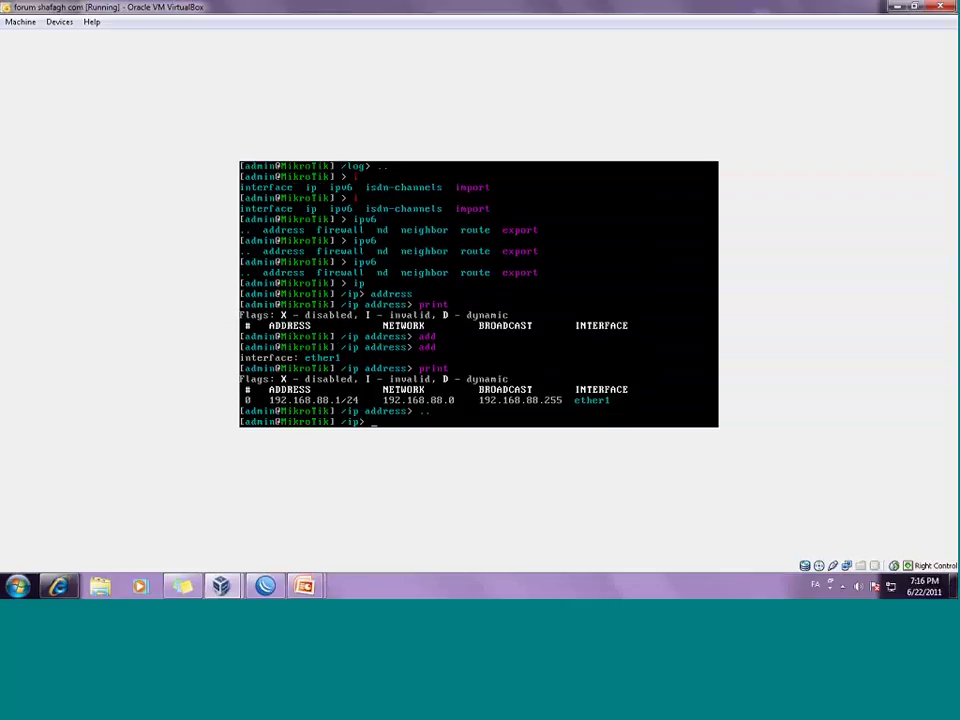
type("..")
key("Return")
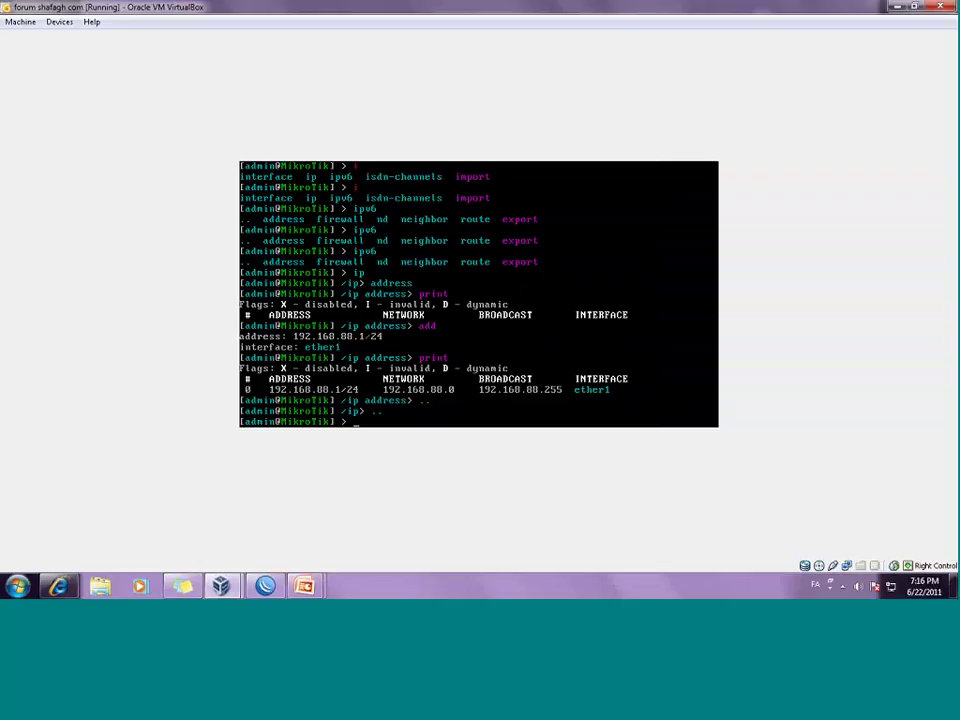
Step: Print the log entries confirming the new address was added
type("log")
key("Return")
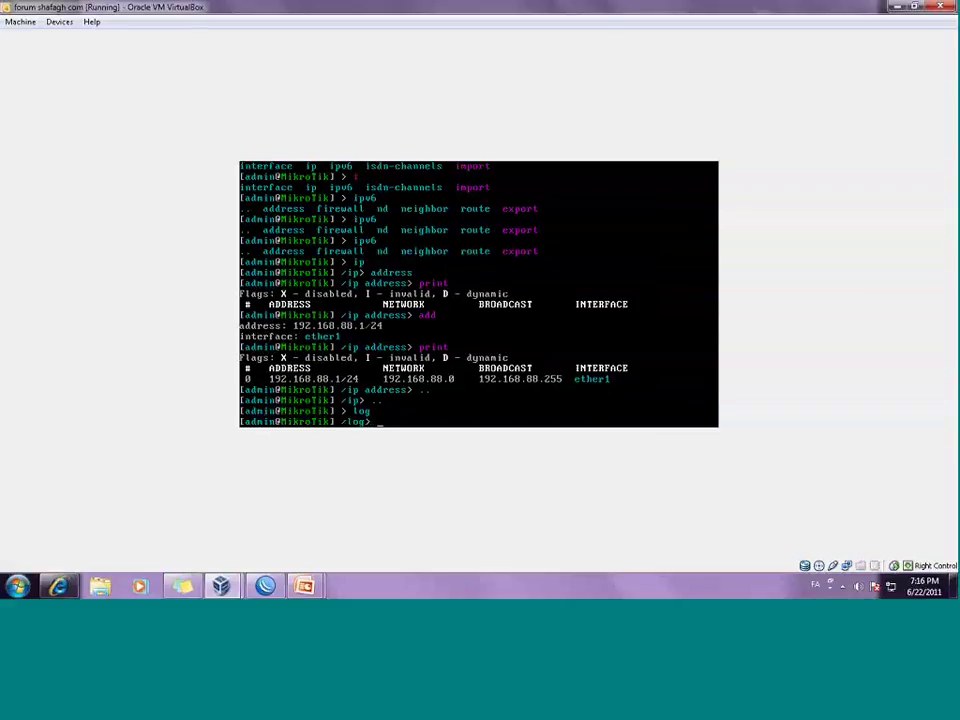
type("print")
key("Return")
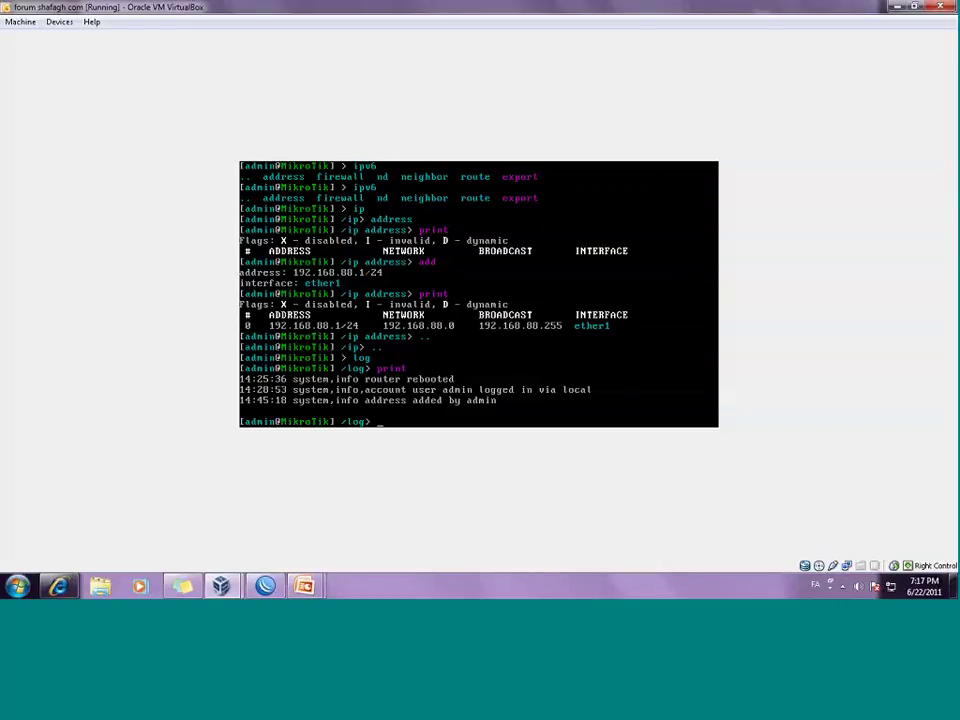
Step: Bring the PowerPoint slide show forward and advance to slide 21 on Winbox
mouse_move(308, 586)
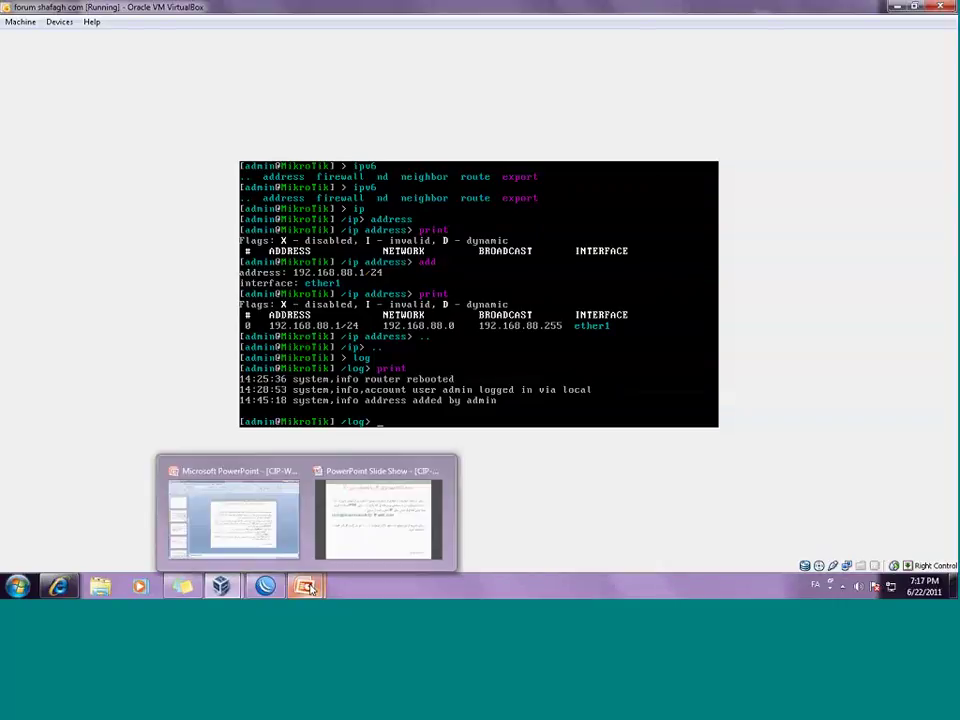
left_click(399, 528)
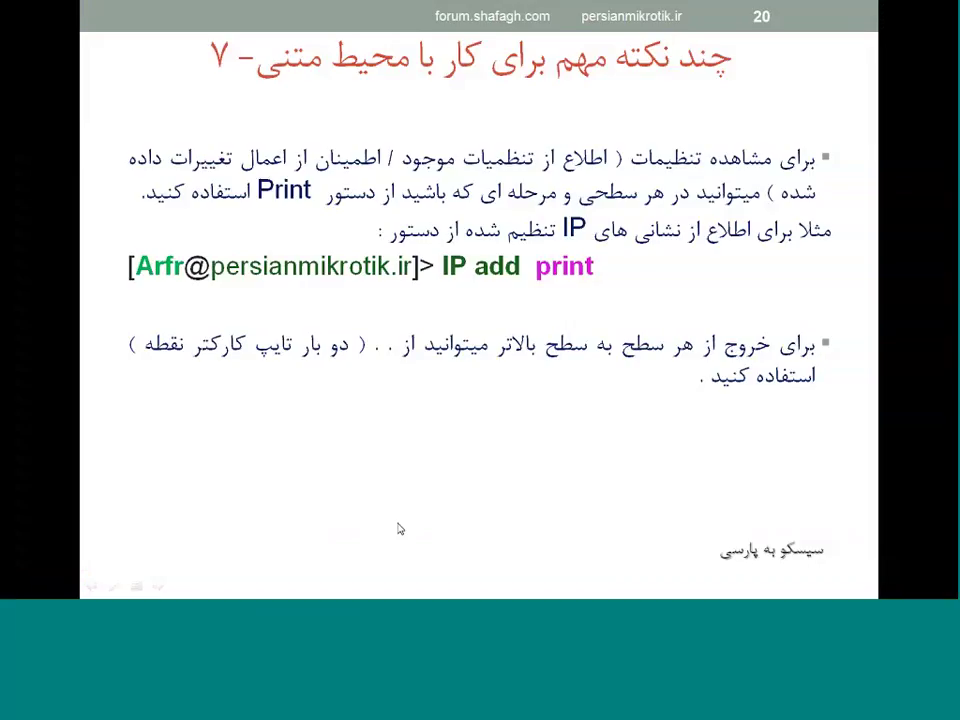
left_click(399, 528)
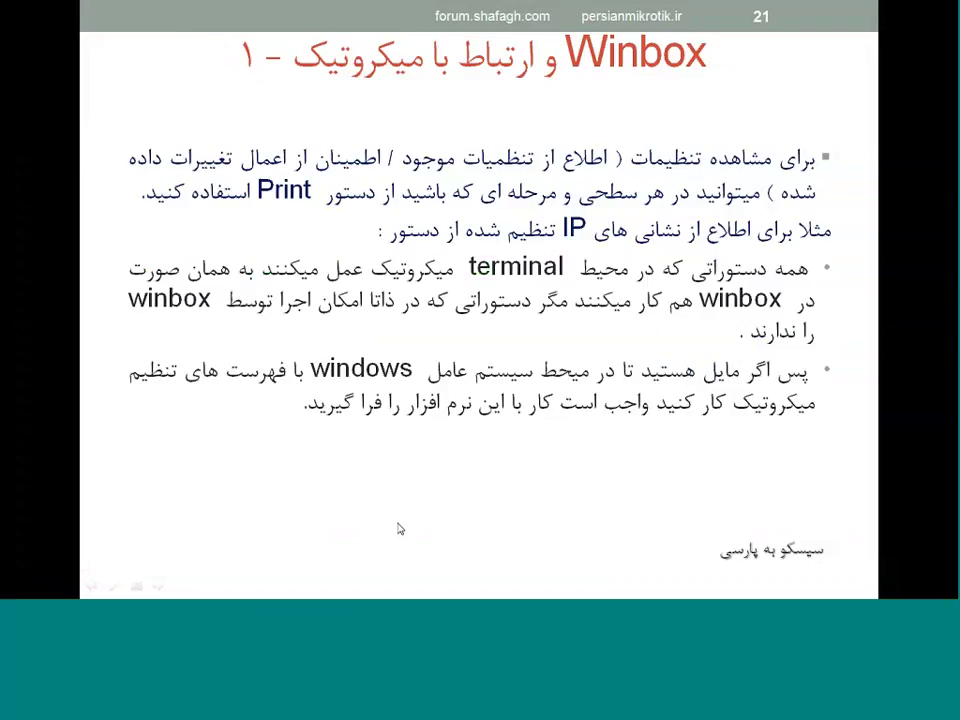
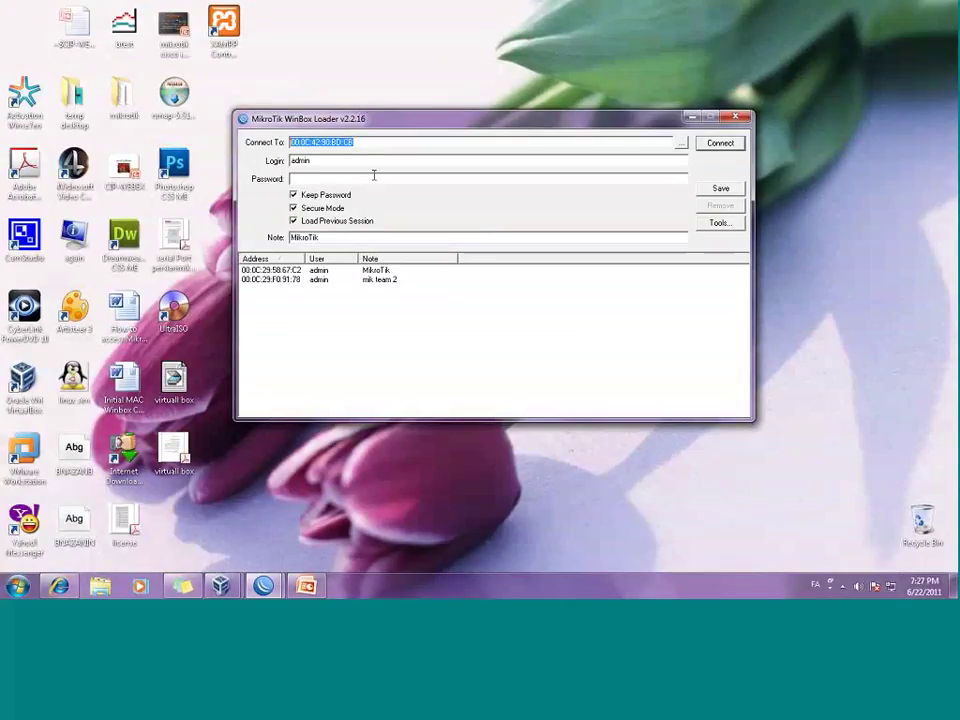
left_click(356, 141)
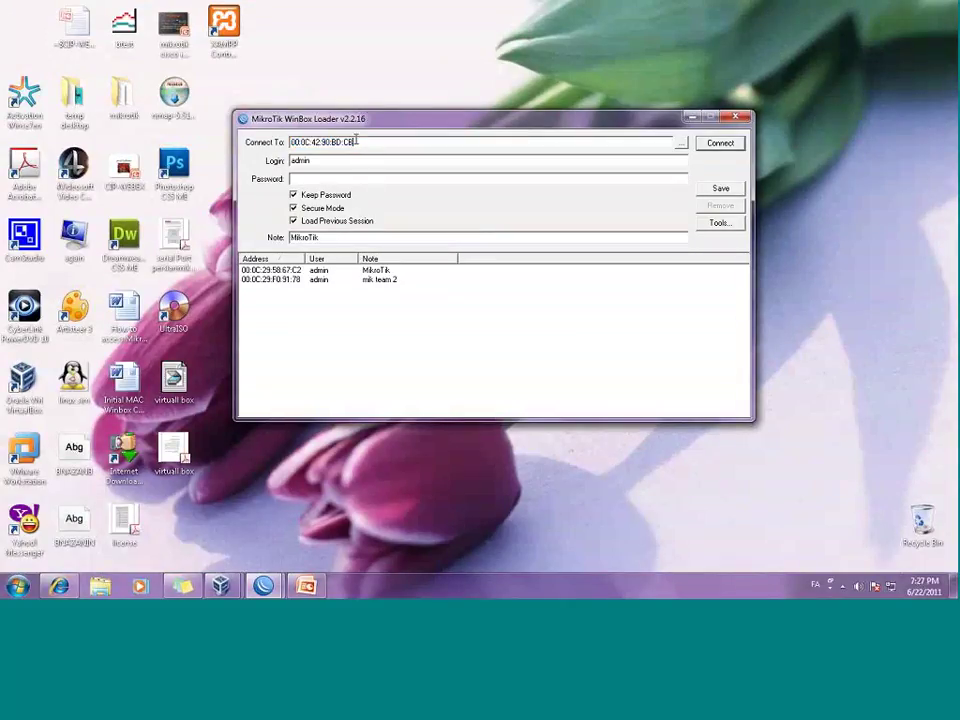
left_click_drag(356, 141, 291, 143)
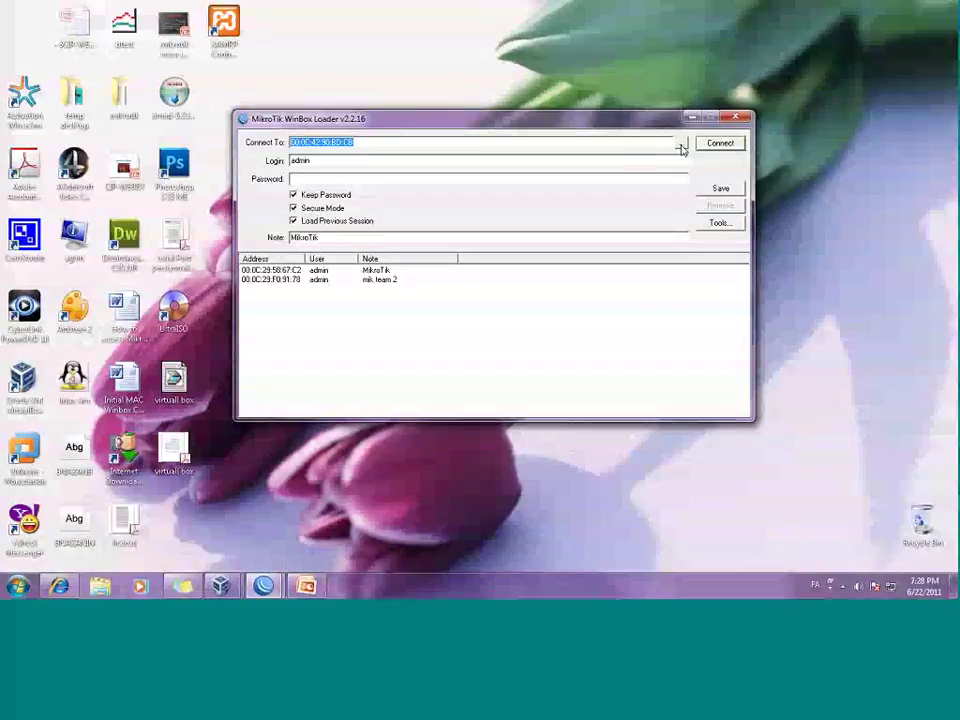
left_click(680, 148)
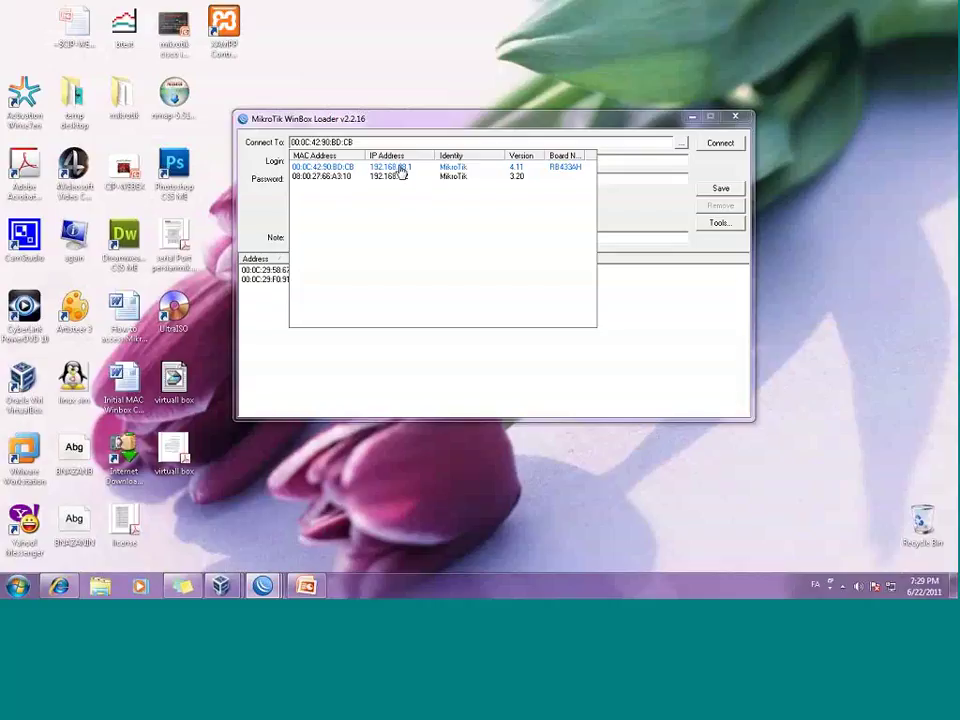
left_click(399, 170)
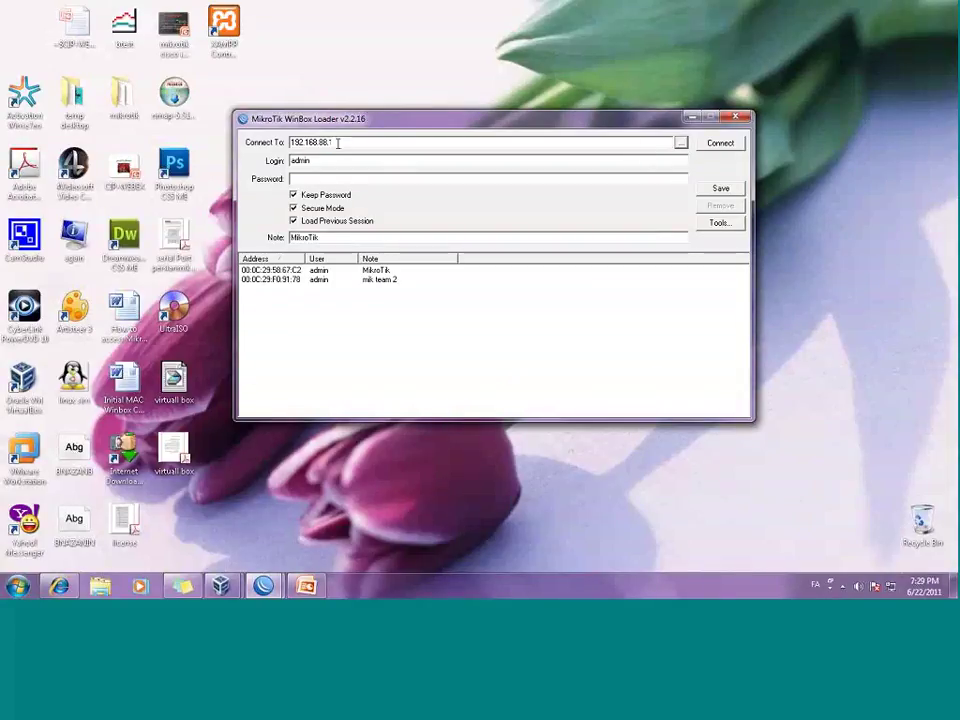
double_click(675, 143)
left_click(680, 144)
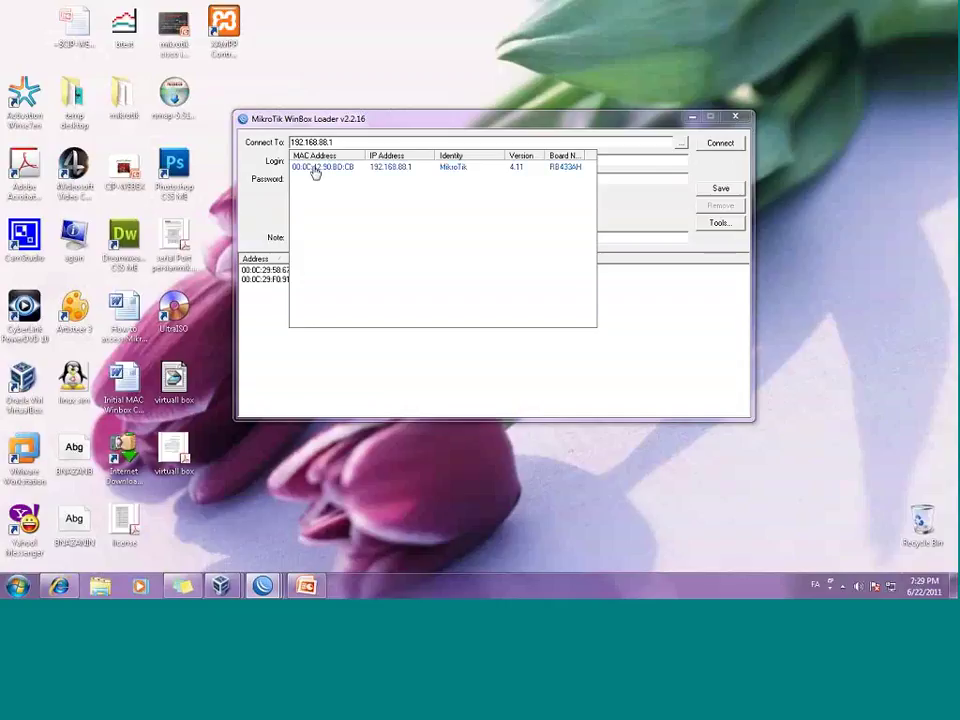
left_click(314, 170)
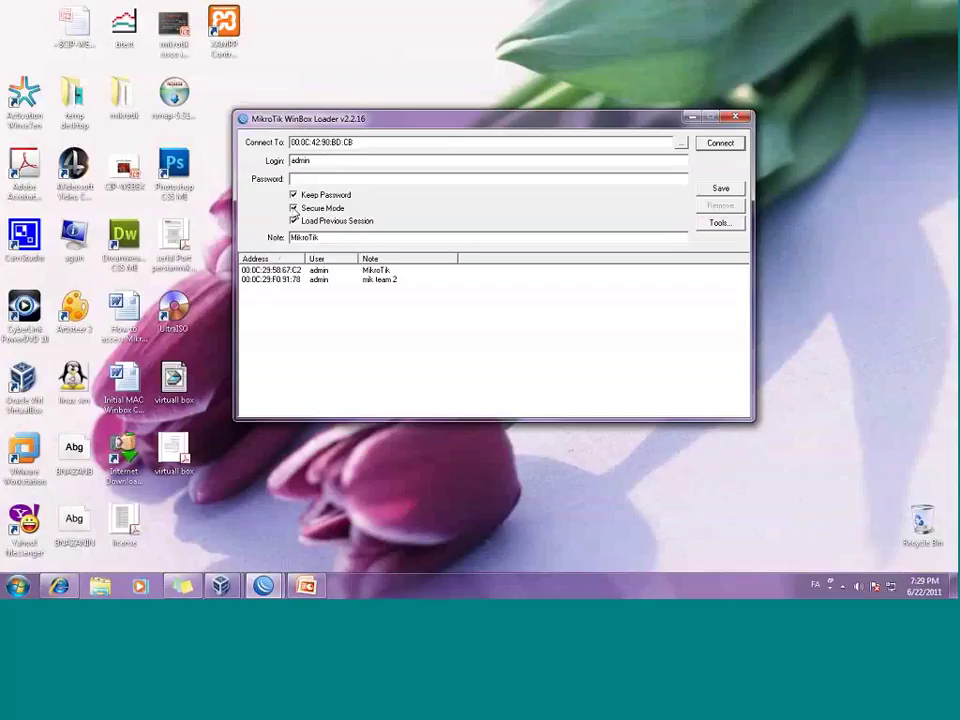
Step: Connect to the RB433AH router with Secure Mode off, then close the session and reopen WinBox Loader
left_click(293, 208)
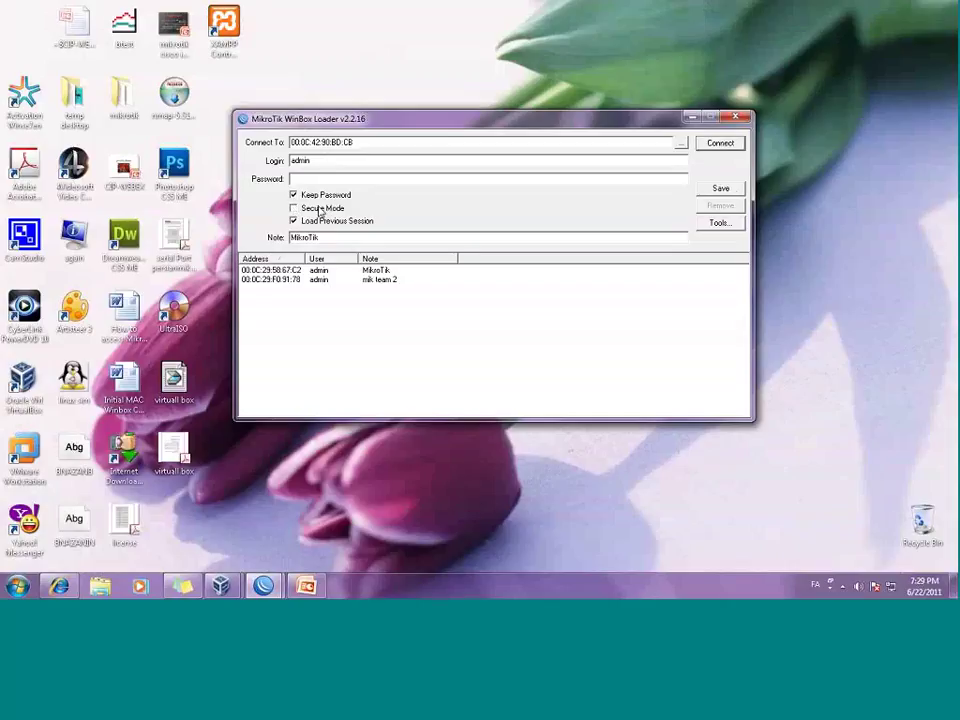
left_click(719, 144)
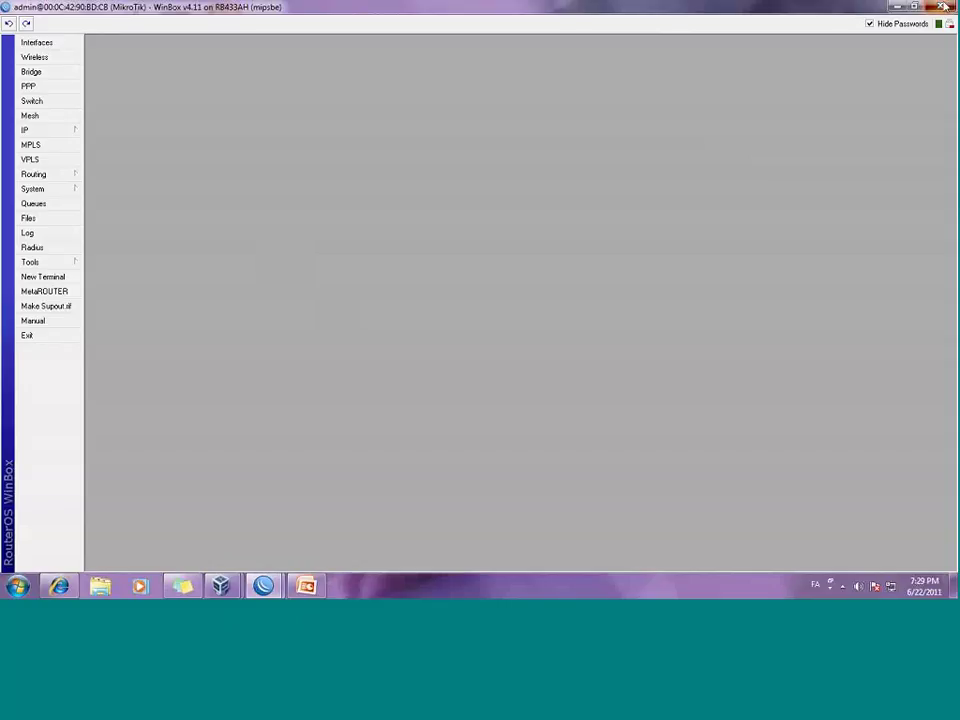
key("super+d")
double_click(623, 378)
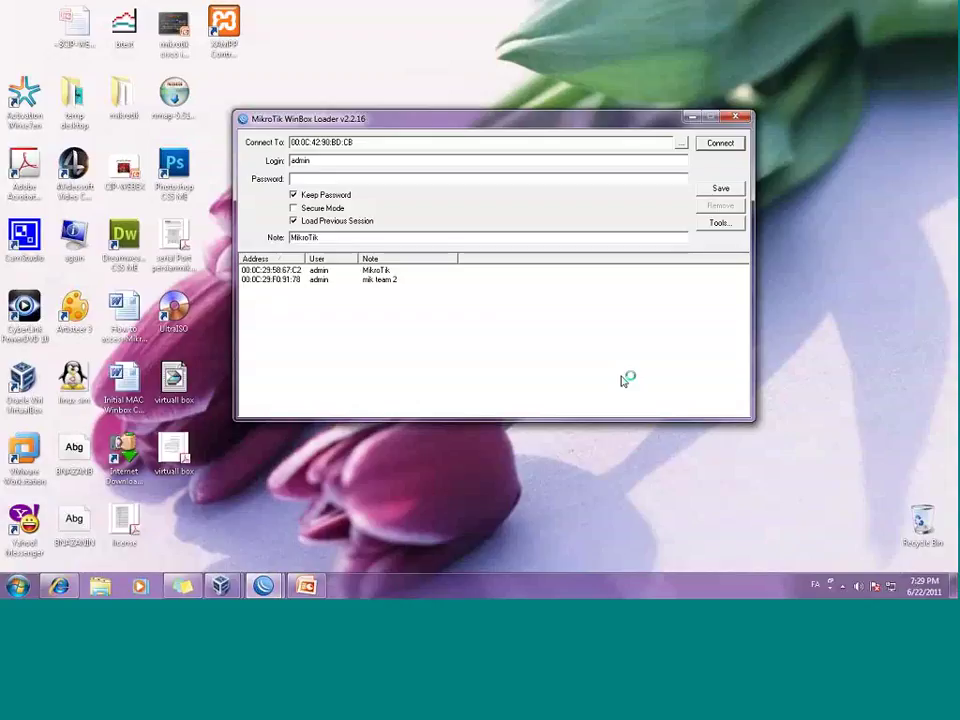
Step: Replace the note with 'forum.shafagh.com' in English and save the 00:0C:42:90:BD:CB entry
left_click_drag(320, 237, 268, 240)
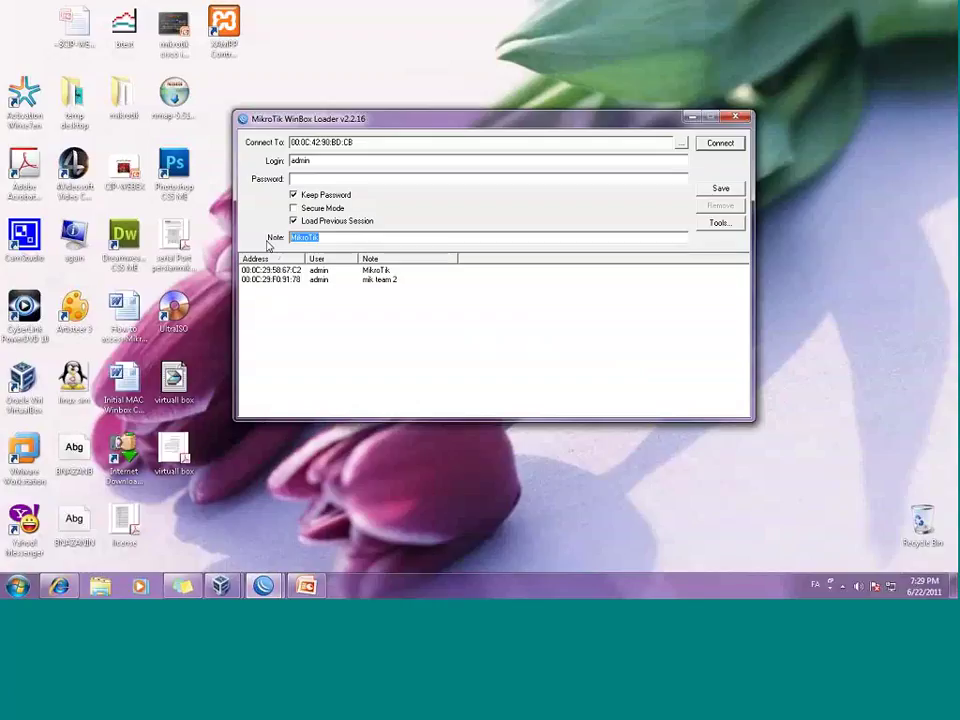
type("EIPUJE")
key("BackSpace")
key("BackSpace")
key("BackSpace")
key("BackSpace")
key("BackSpace")
key("BackSpace")
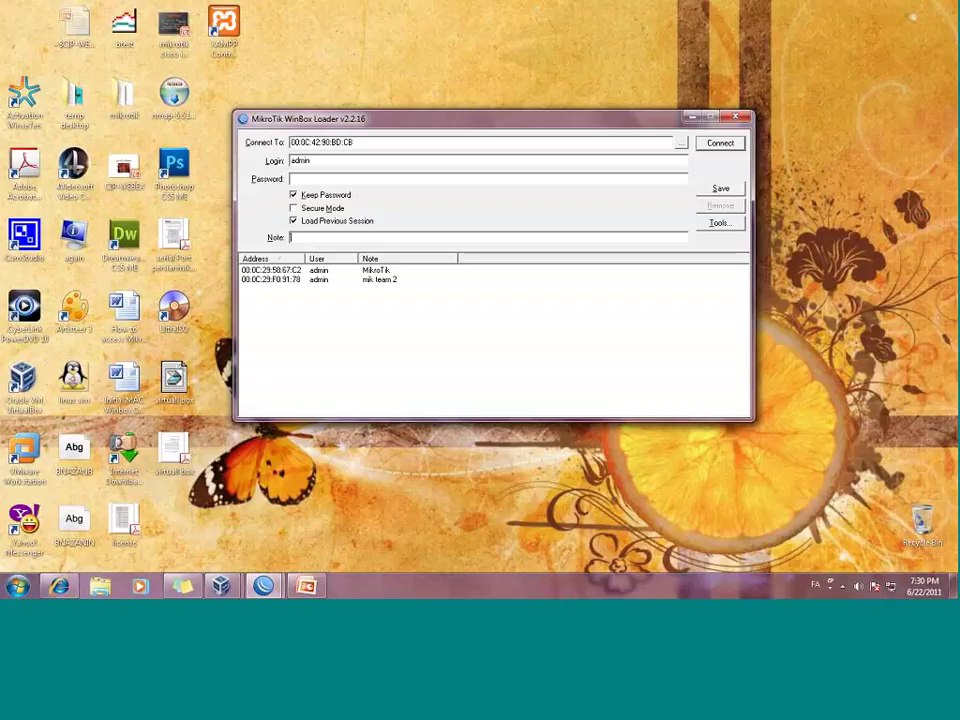
key("alt+shift")
type("forum.shalagh.com")
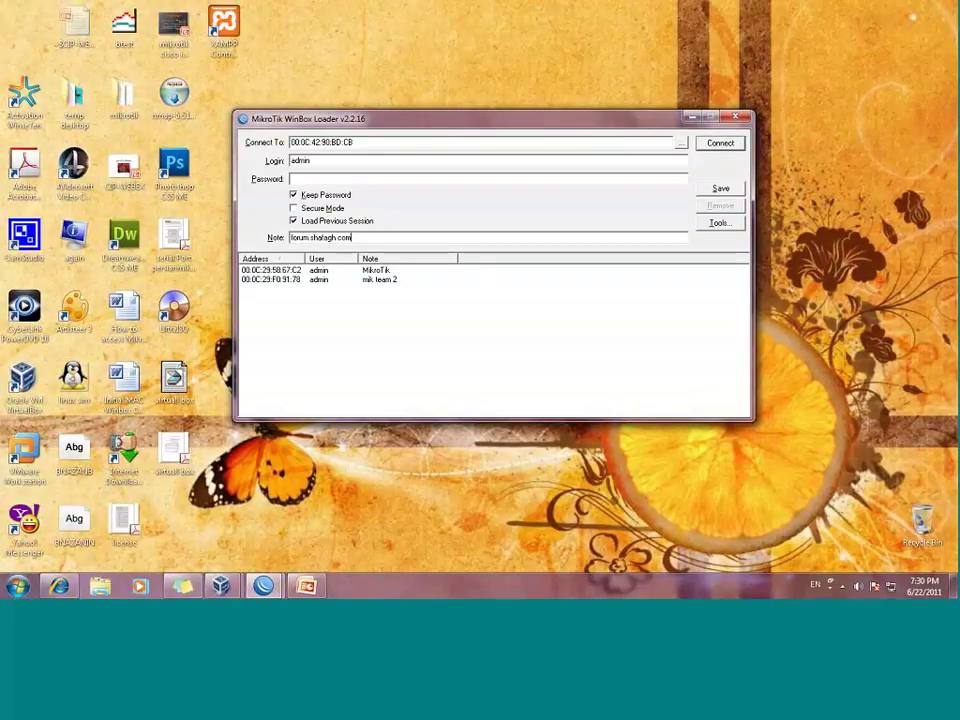
left_click(716, 190)
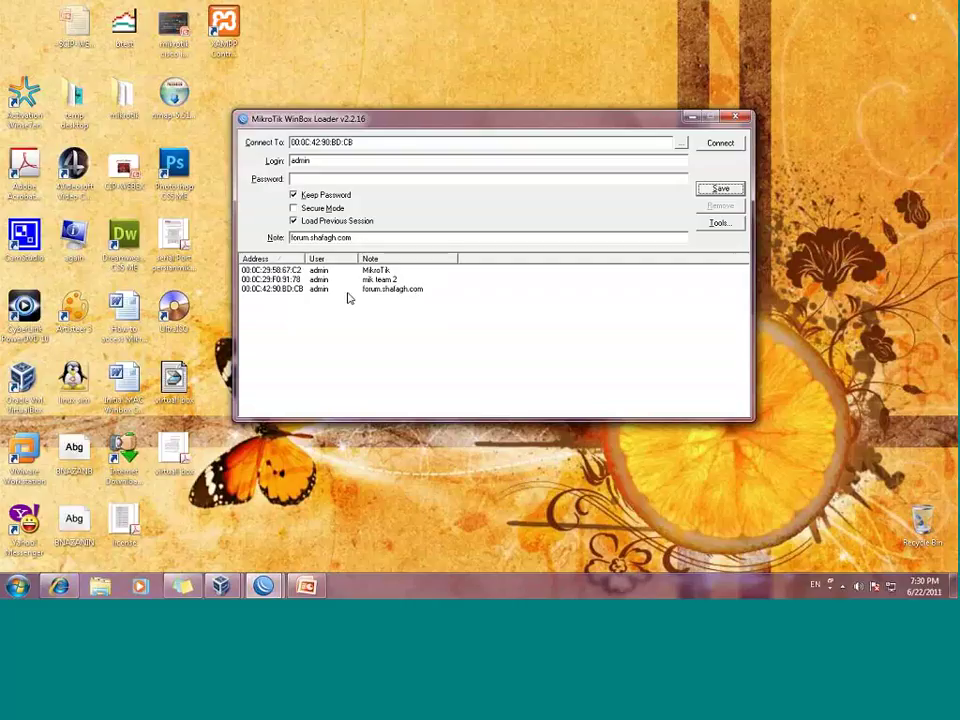
left_click(300, 290)
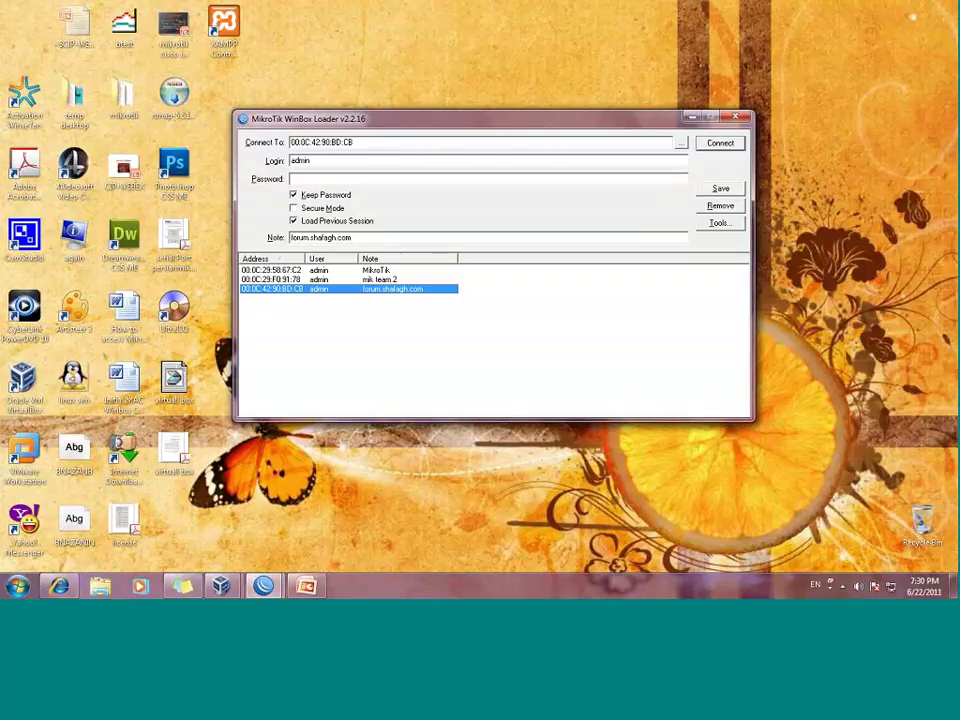
left_click(297, 280)
left_click(293, 207)
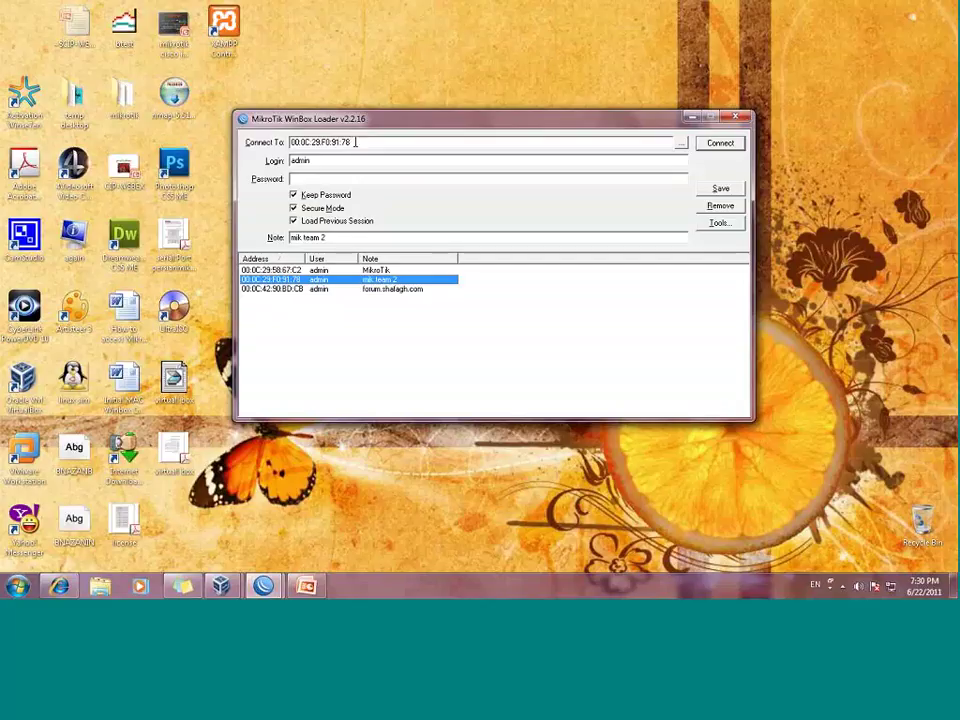
left_click(355, 142)
double_click(355, 142)
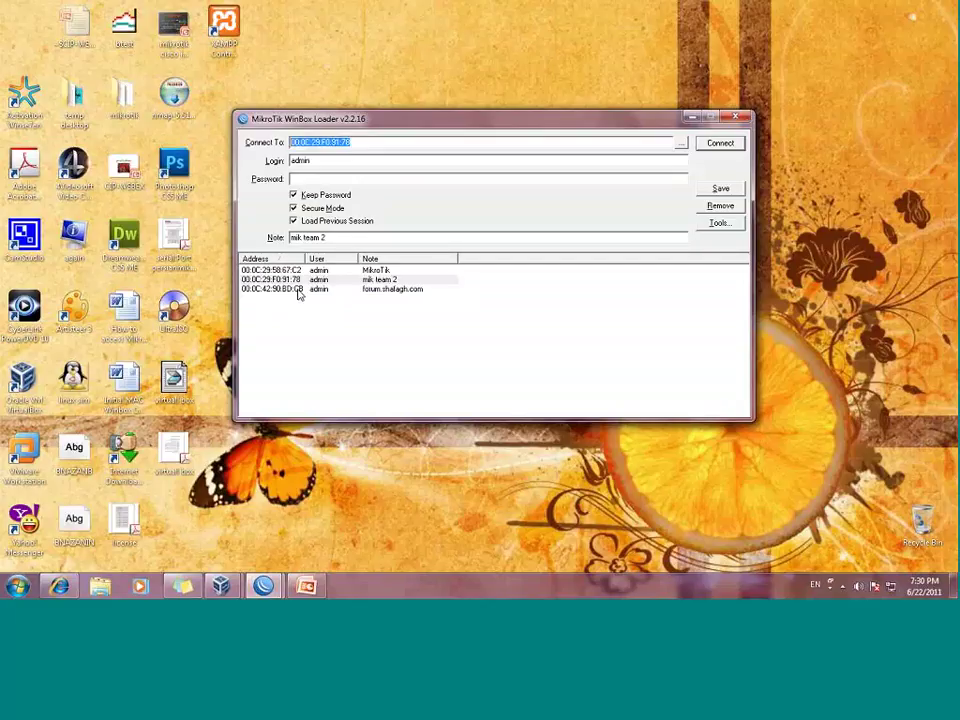
left_click(297, 290)
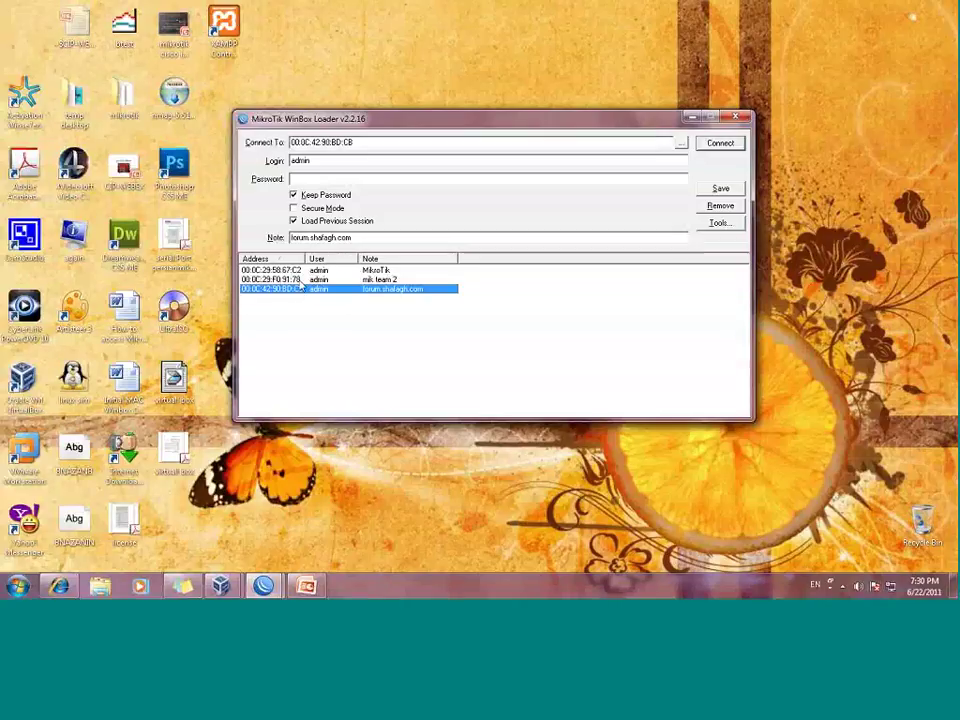
left_click(299, 281)
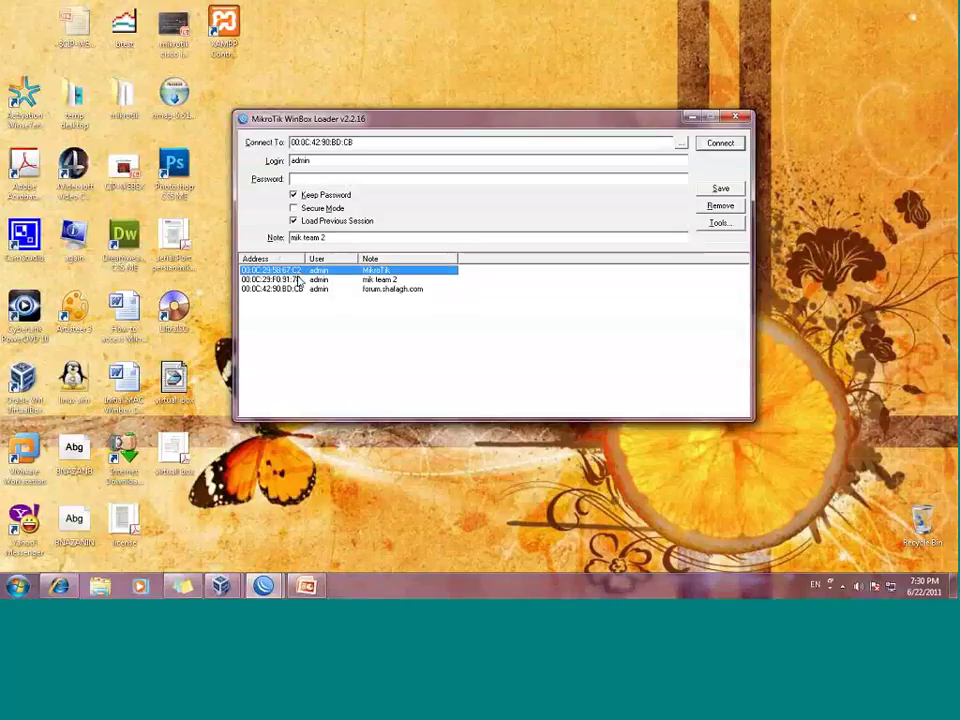
left_click(340, 279)
left_click(375, 287)
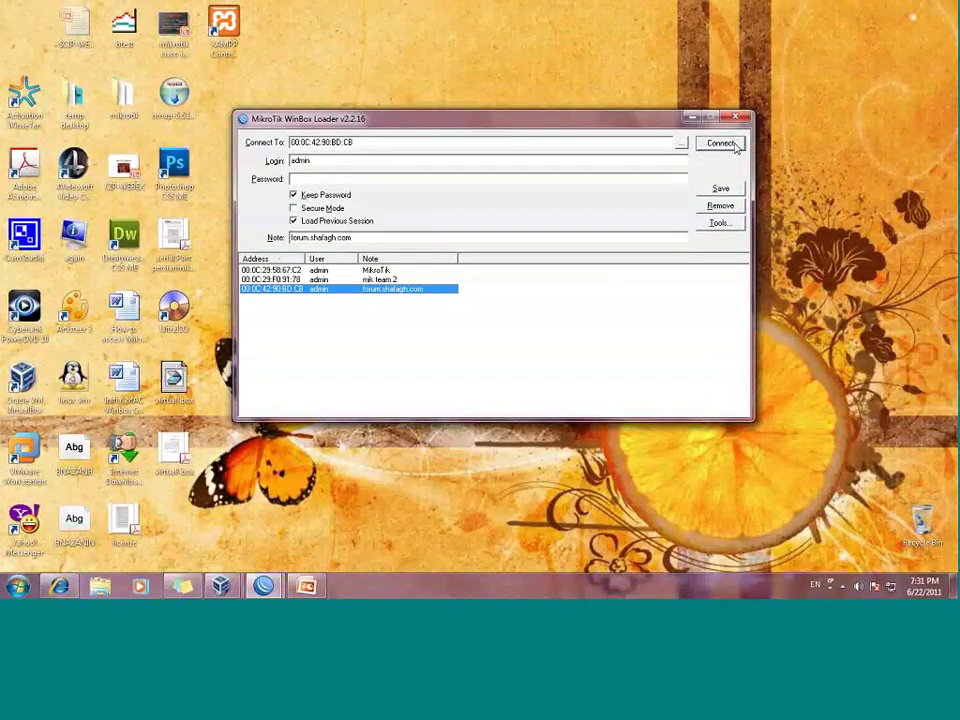
Step: Connect via the forum.shafagh.com entry, dismiss the empty ARP List, and close the WinBox session
left_click(736, 146)
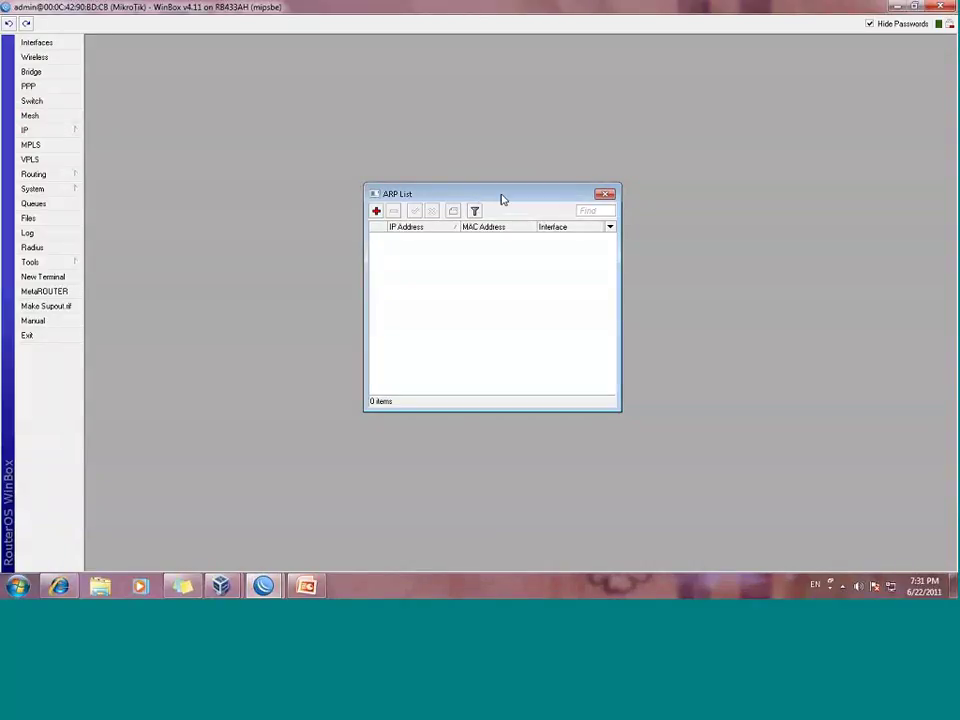
left_click(605, 194)
key("alt+F4")
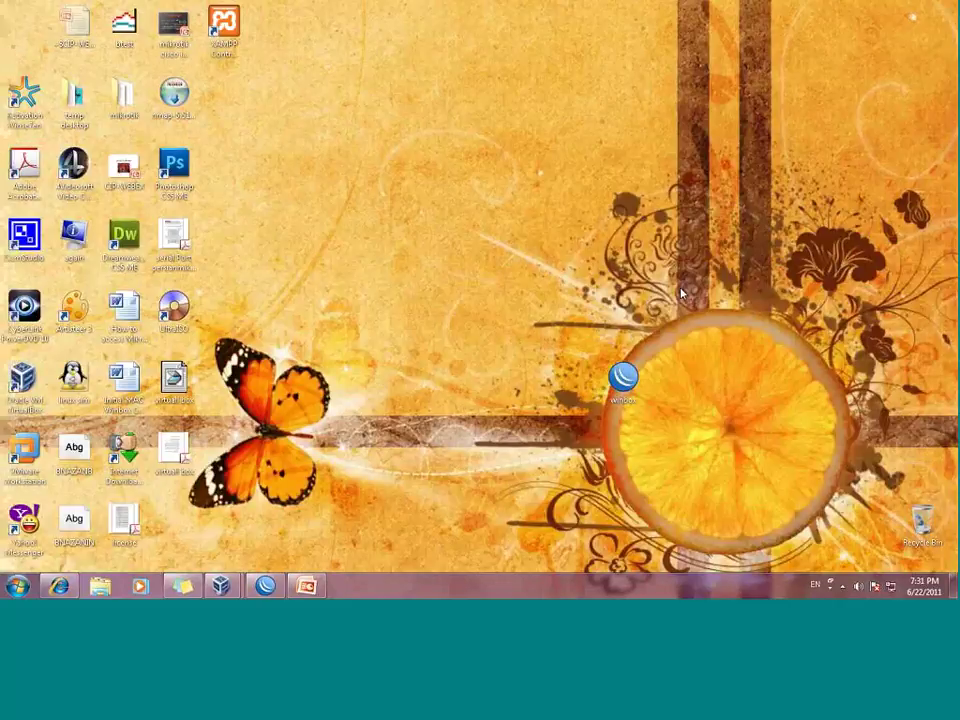
Step: Reopen WinBox Loader and discover routers, finding the RB433AH at 192.168.88.1 running v4.11
double_click(623, 376)
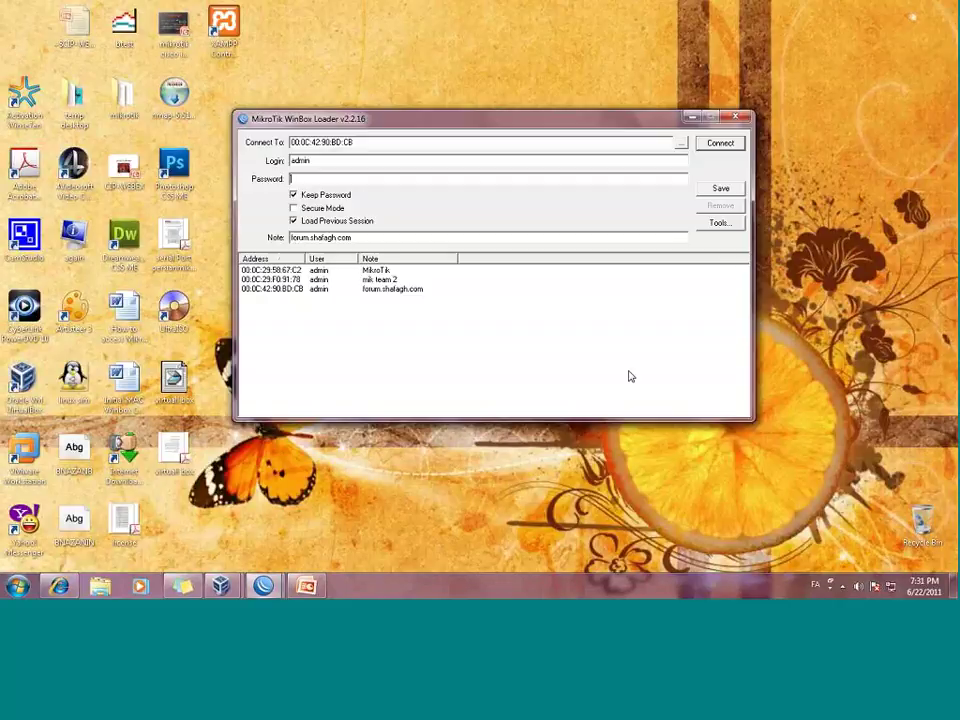
left_click(731, 228)
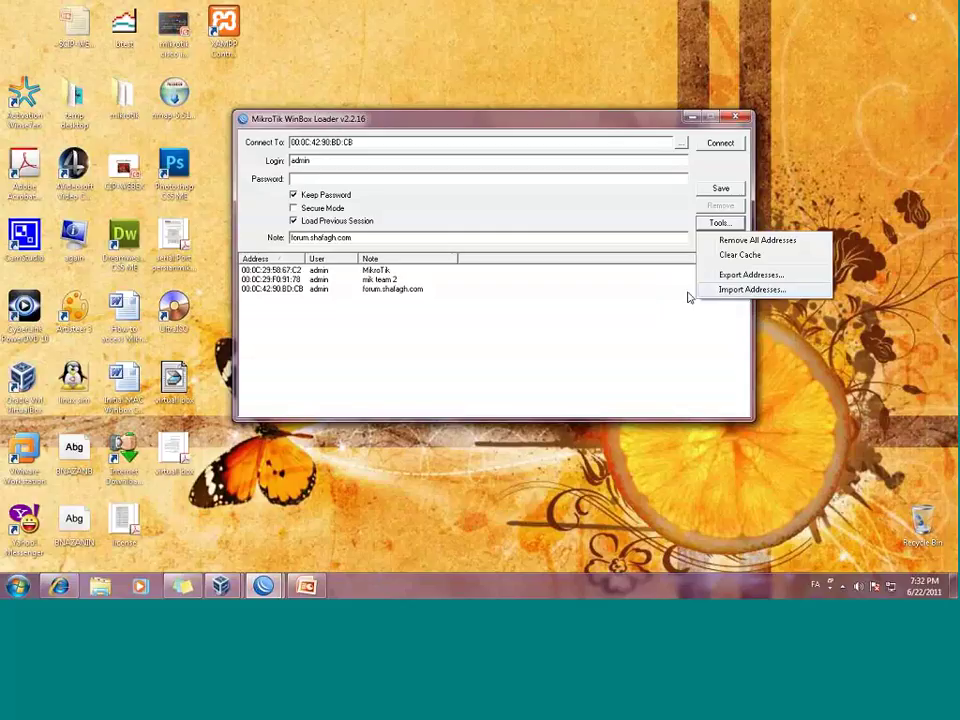
left_click(680, 146)
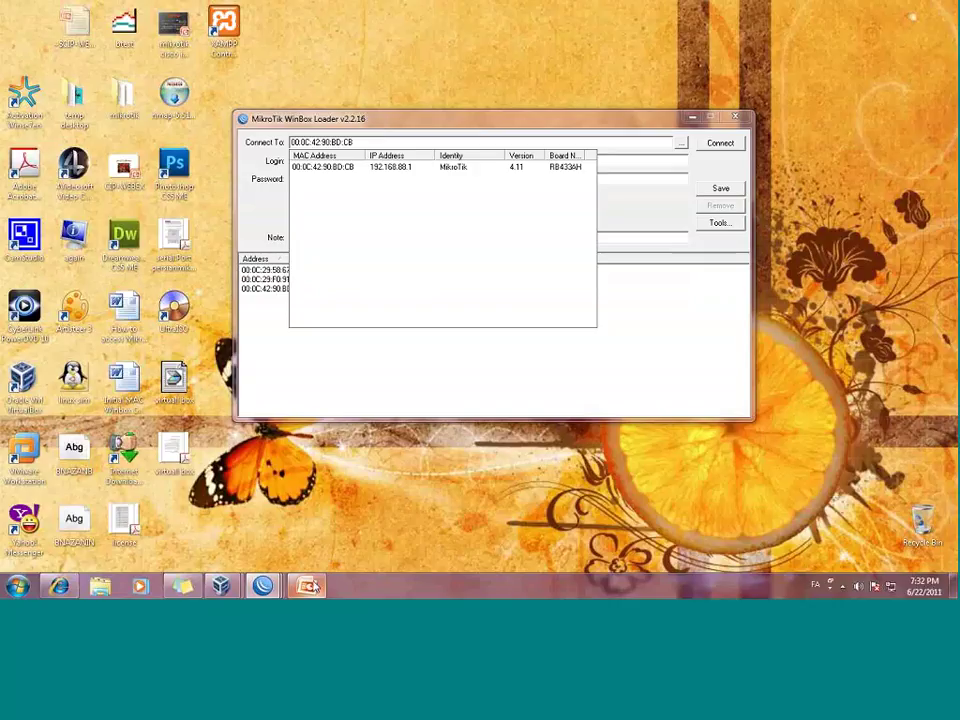
mouse_move(312, 588)
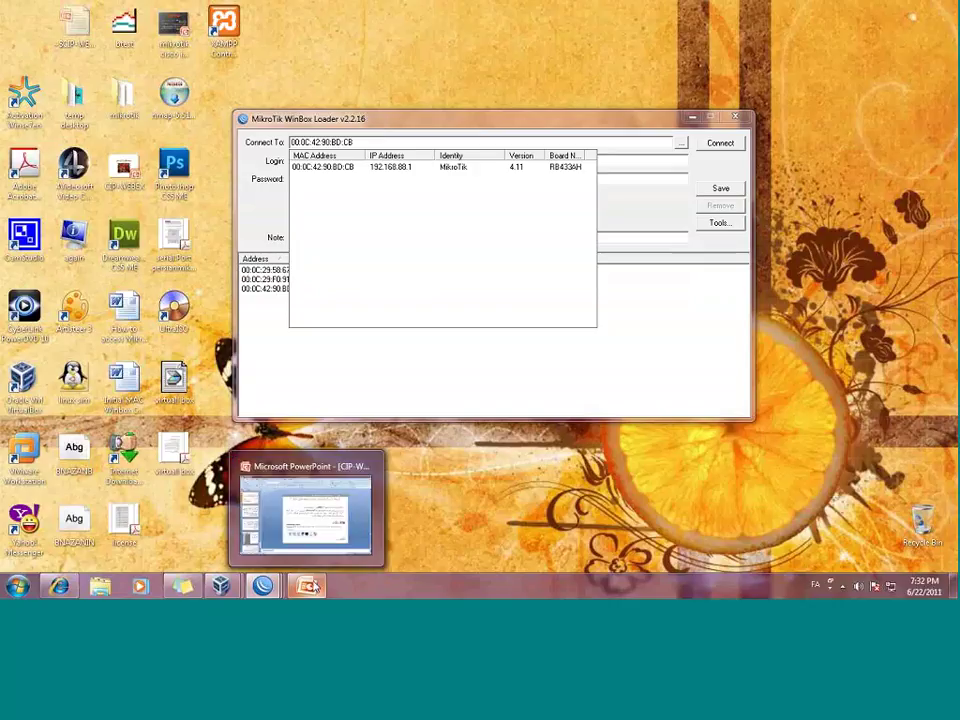
Step: Present slide 29 of the CIP-WEBEX deck on connecting from other operating systems full-screen
left_click(313, 587)
scroll(145, 118, "up", 2)
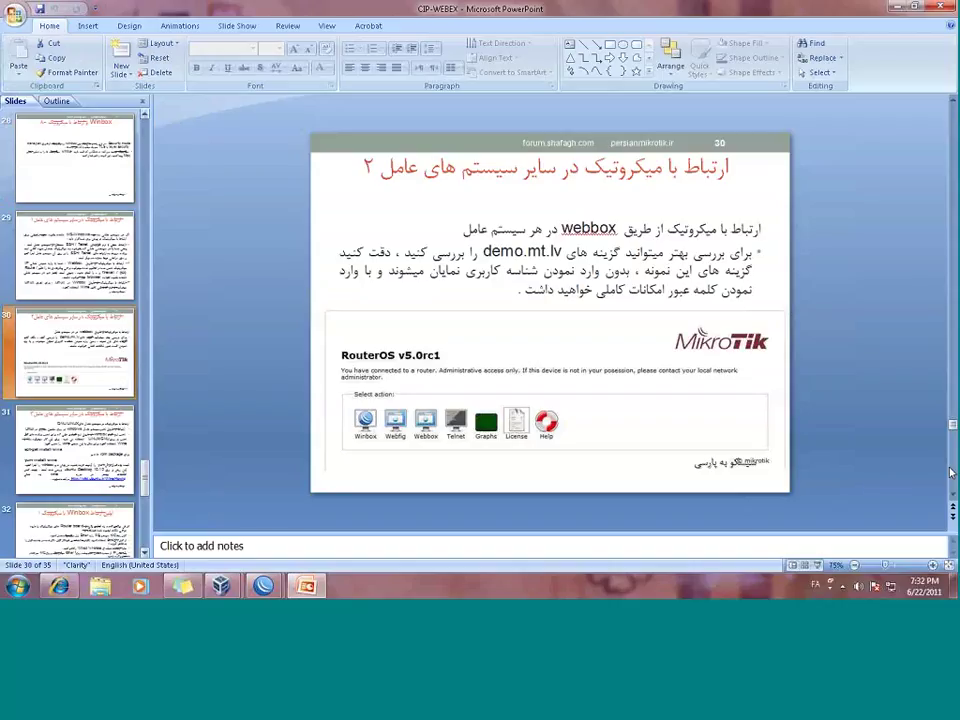
scroll(952, 472, "up", 1)
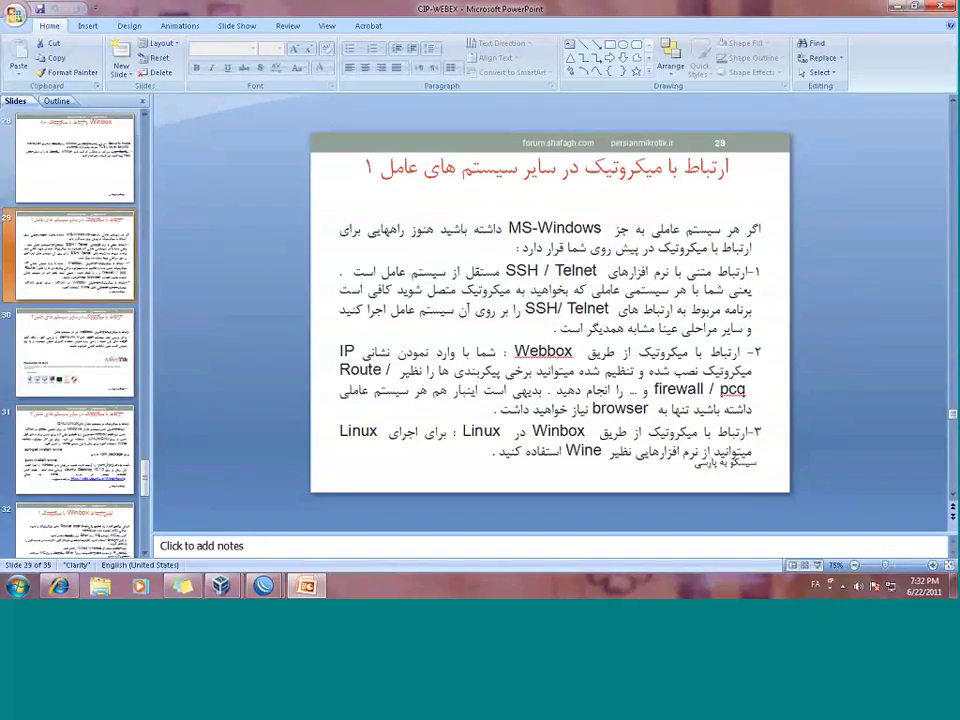
key("shift+F5")
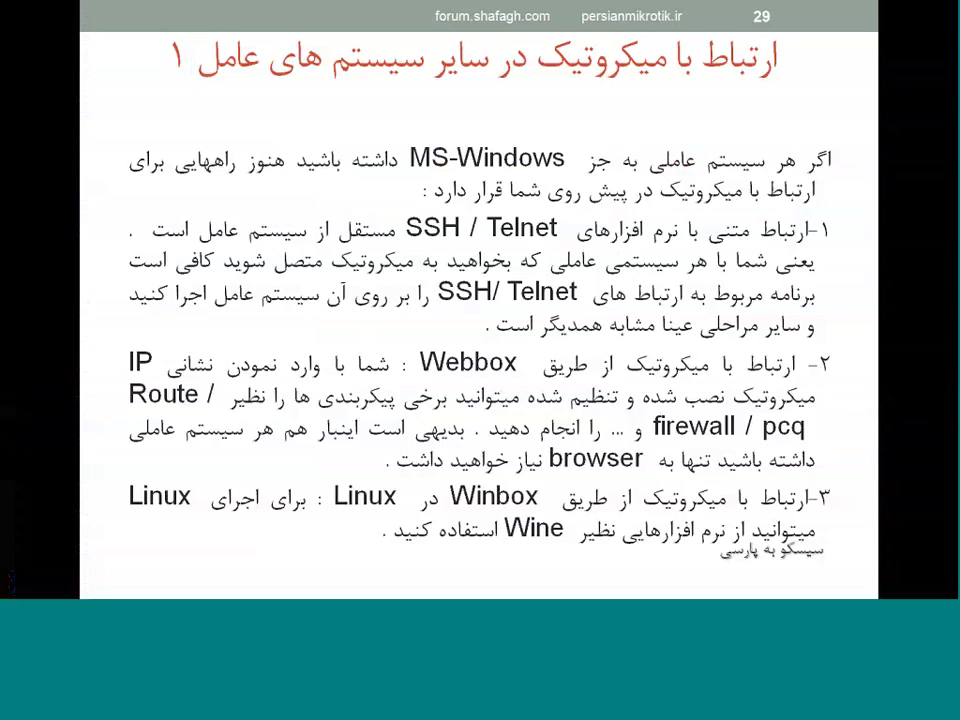
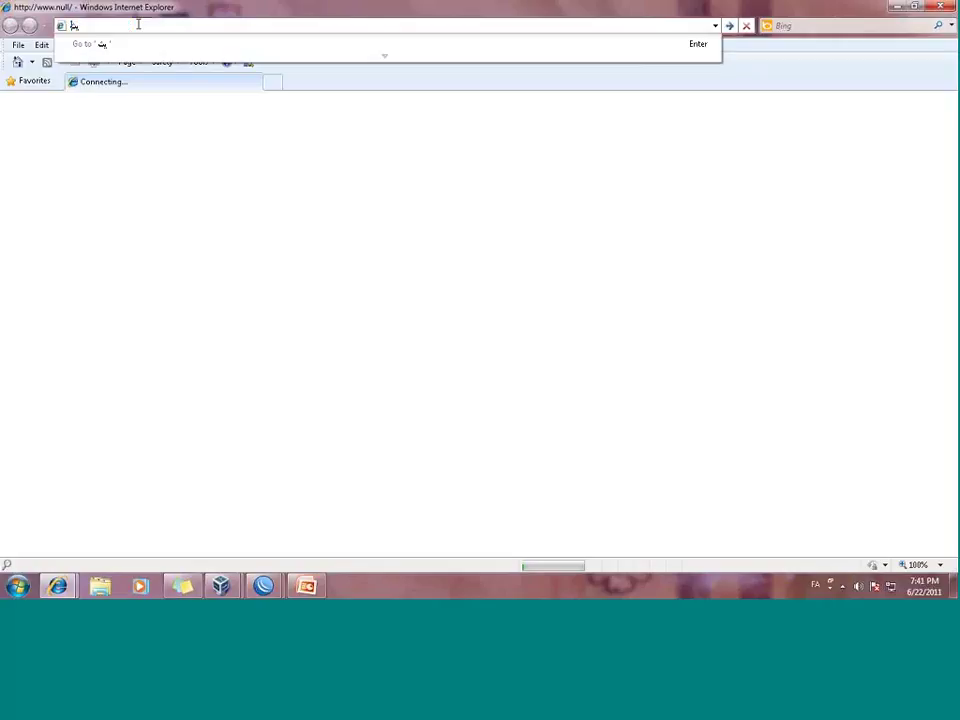
Step: Load demo.mt.lv zoomed to 150%, then start and cancel the Winbox download
key("alt+shift")
key("BackSpace")
type("de")
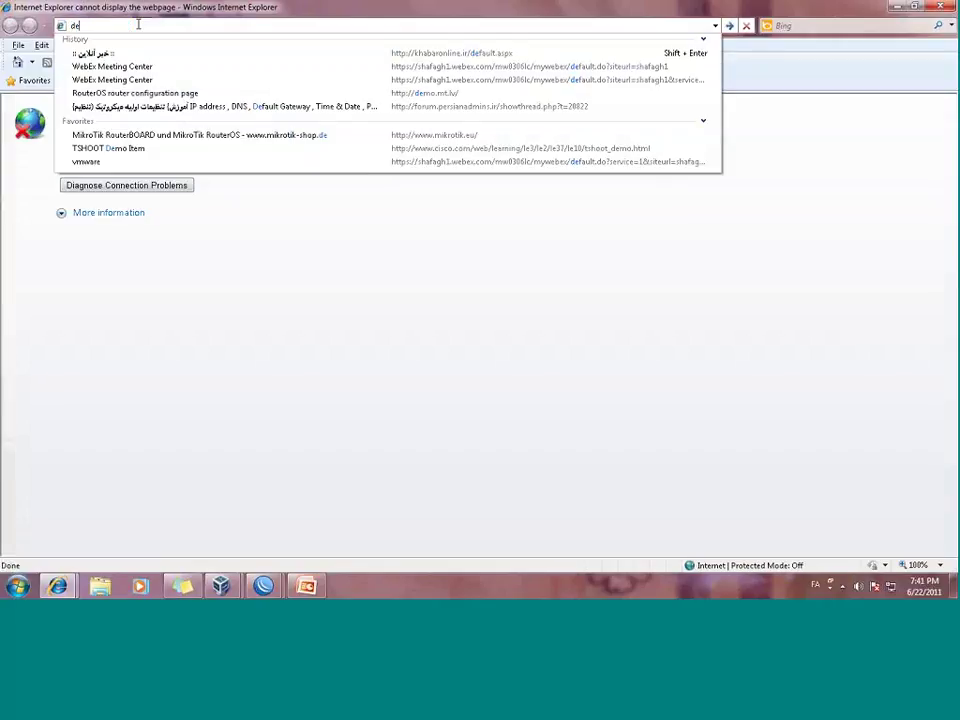
type("mo.mt.lv")
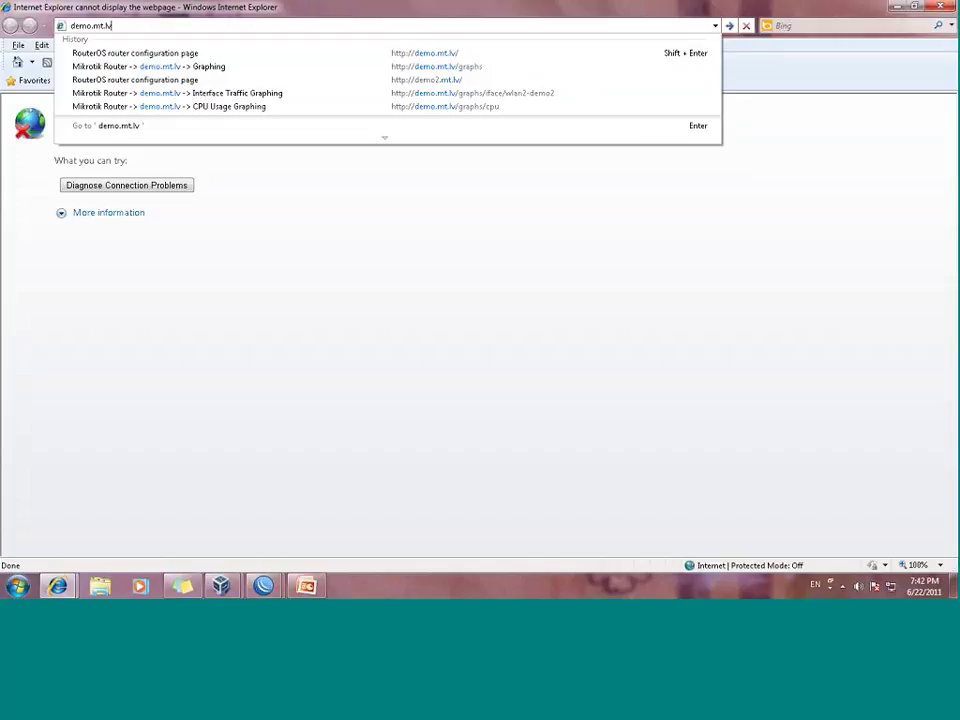
key("Return")
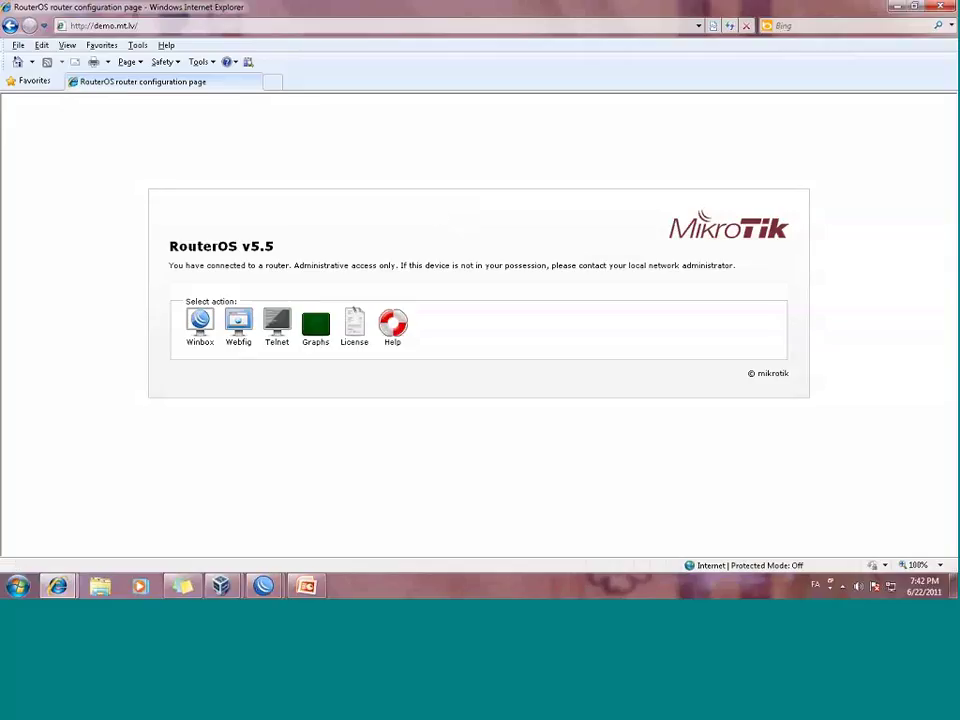
key("ctrl+plus")
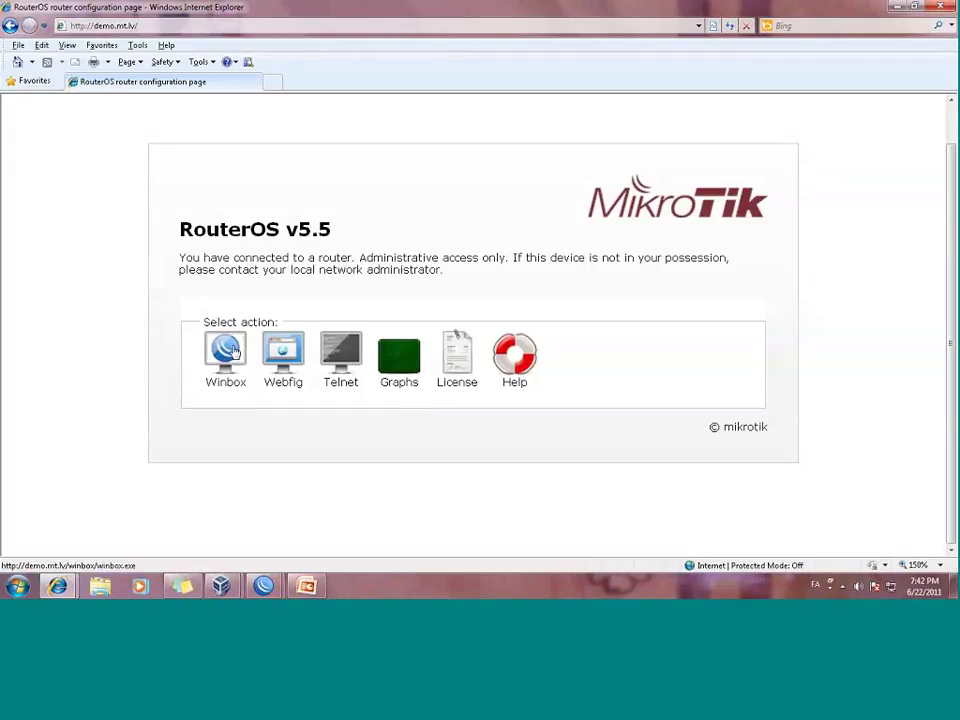
left_click(232, 350)
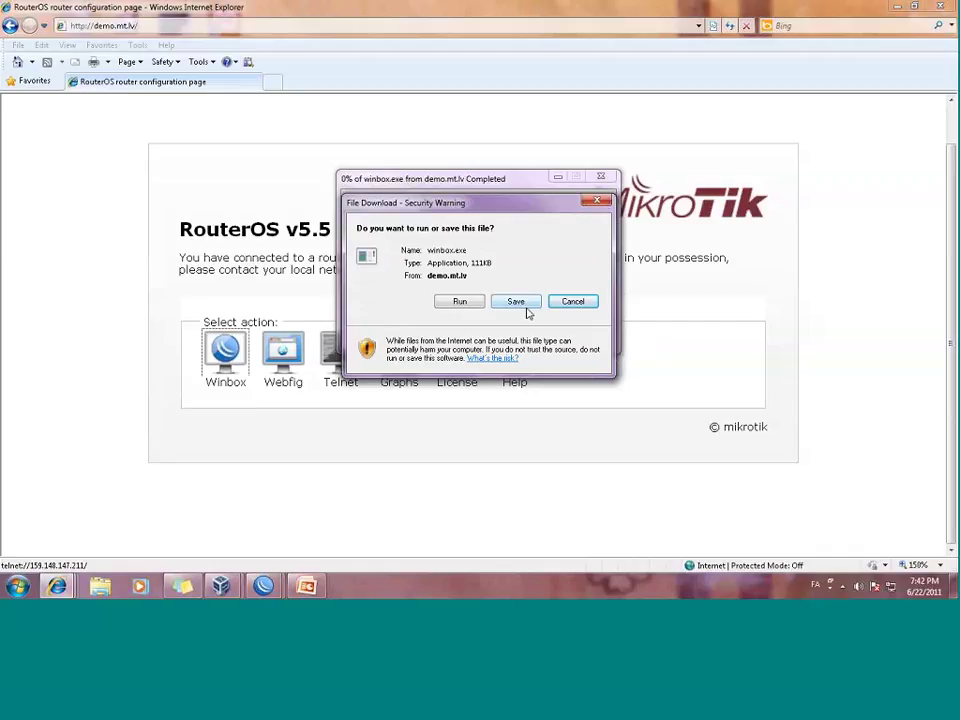
left_click(589, 302)
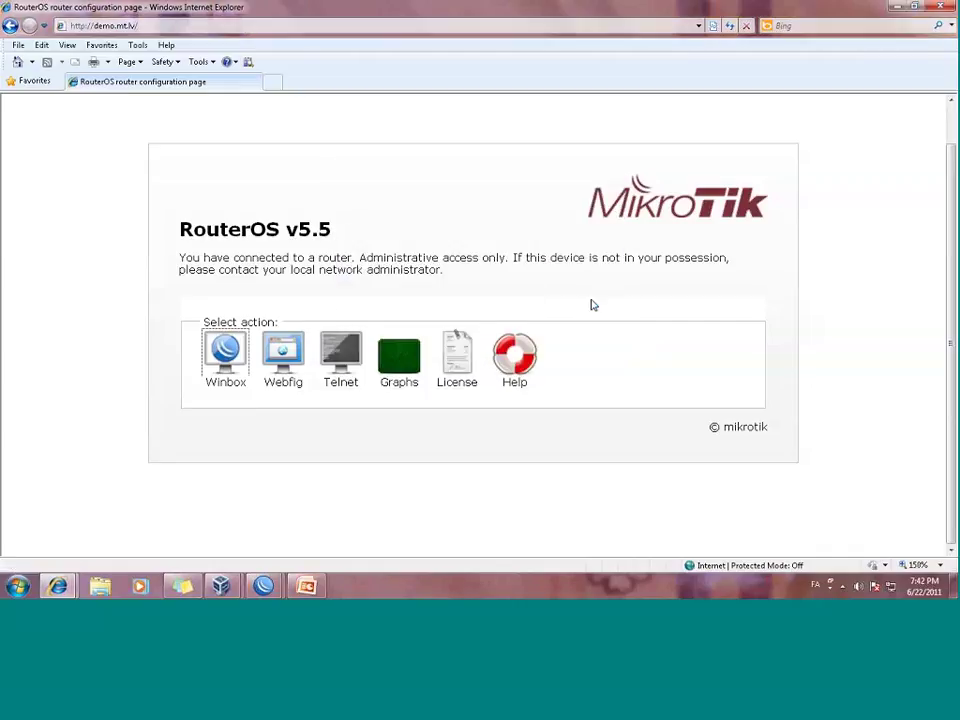
left_click(396, 364)
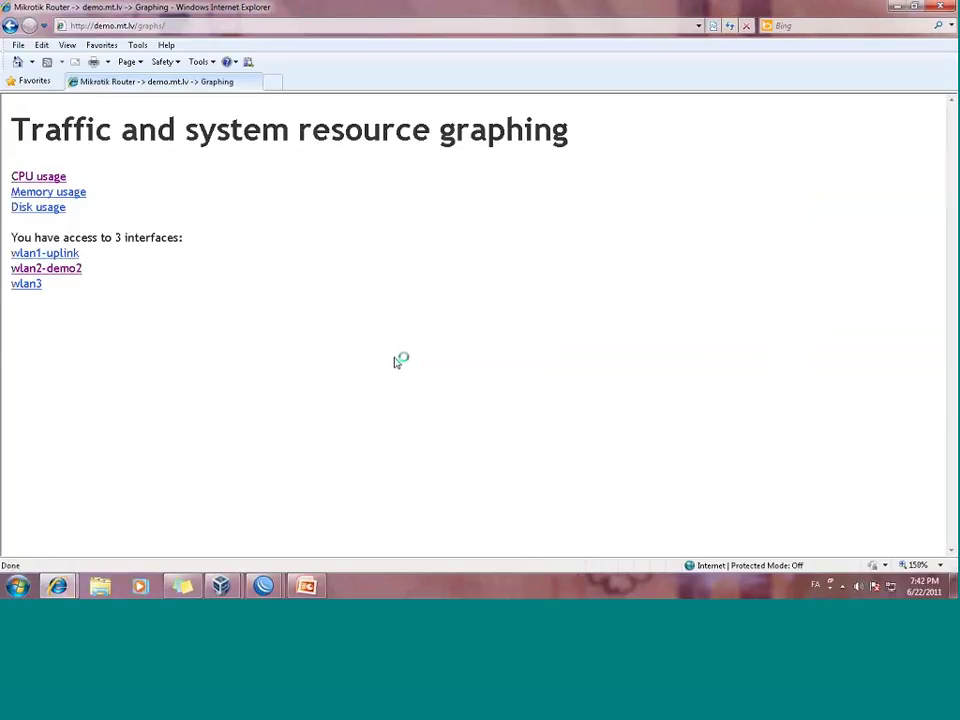
left_click(48, 178)
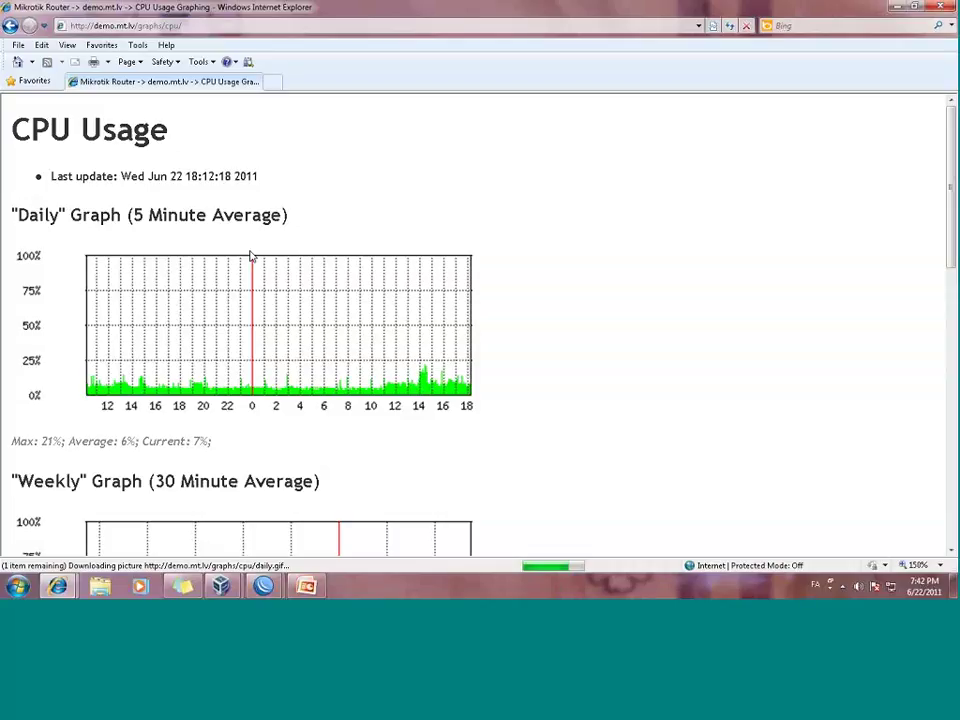
scroll(251, 257, "down", 2)
left_click(10, 25)
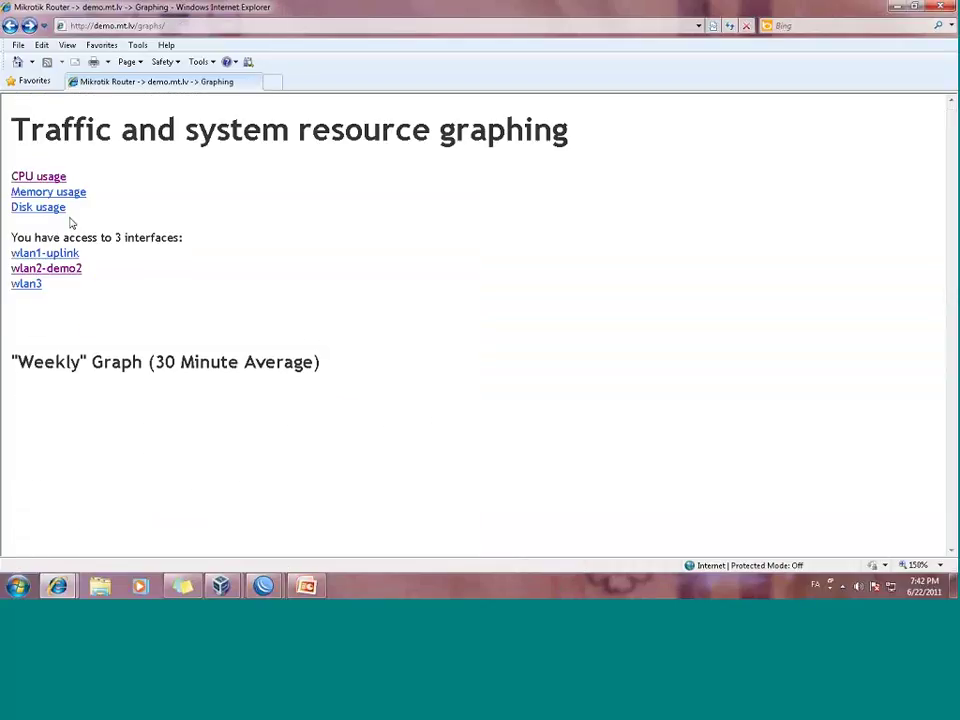
left_click(68, 270)
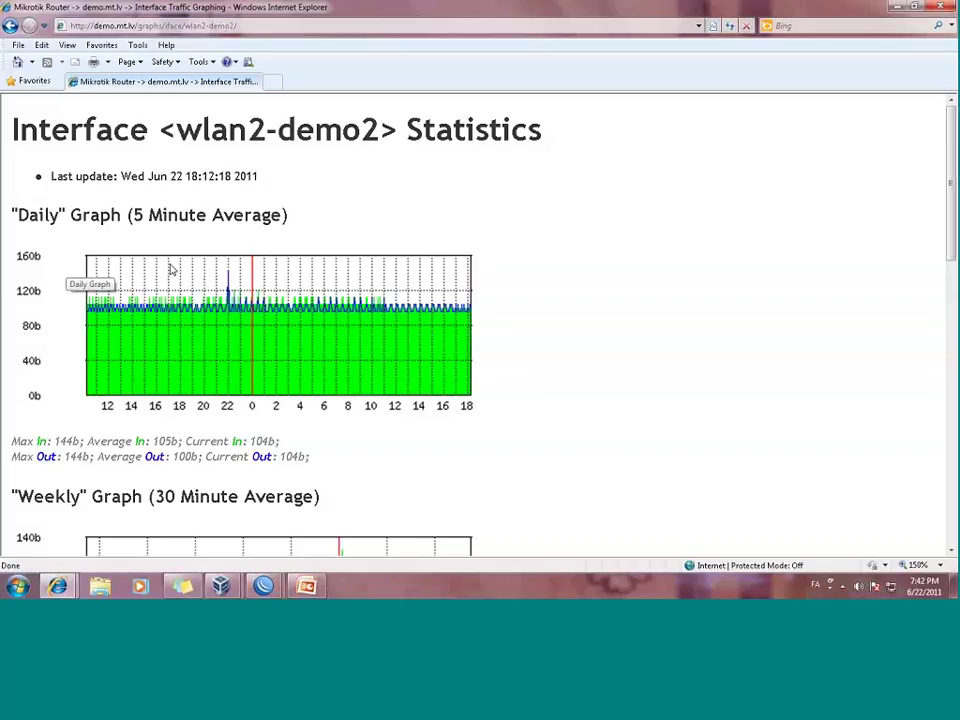
scroll(171, 270, "down", 3)
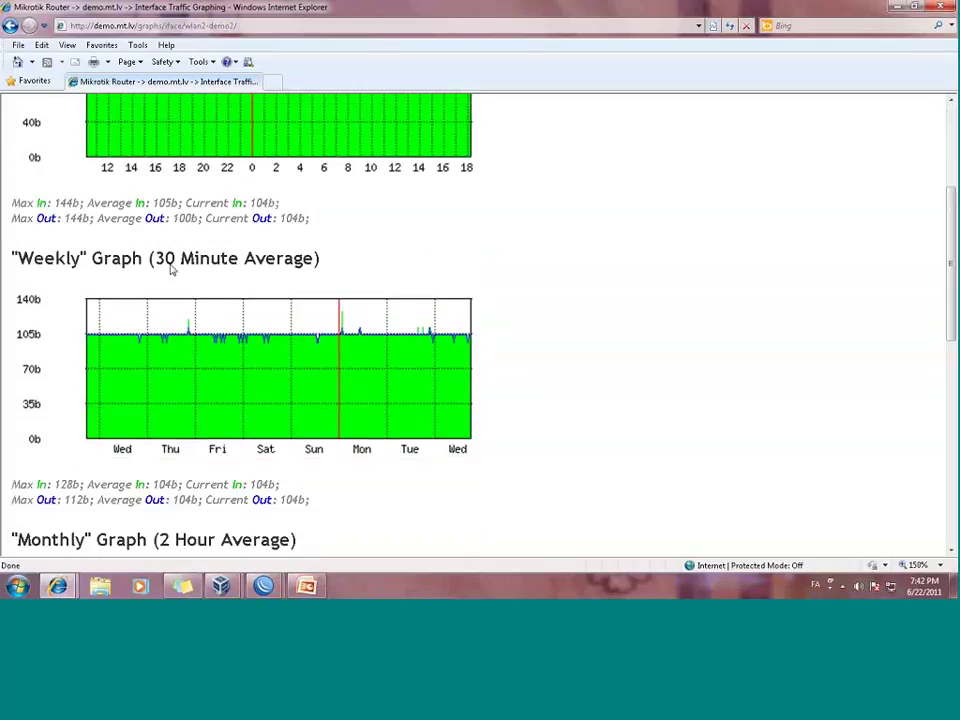
scroll(480, 320, "down", 4)
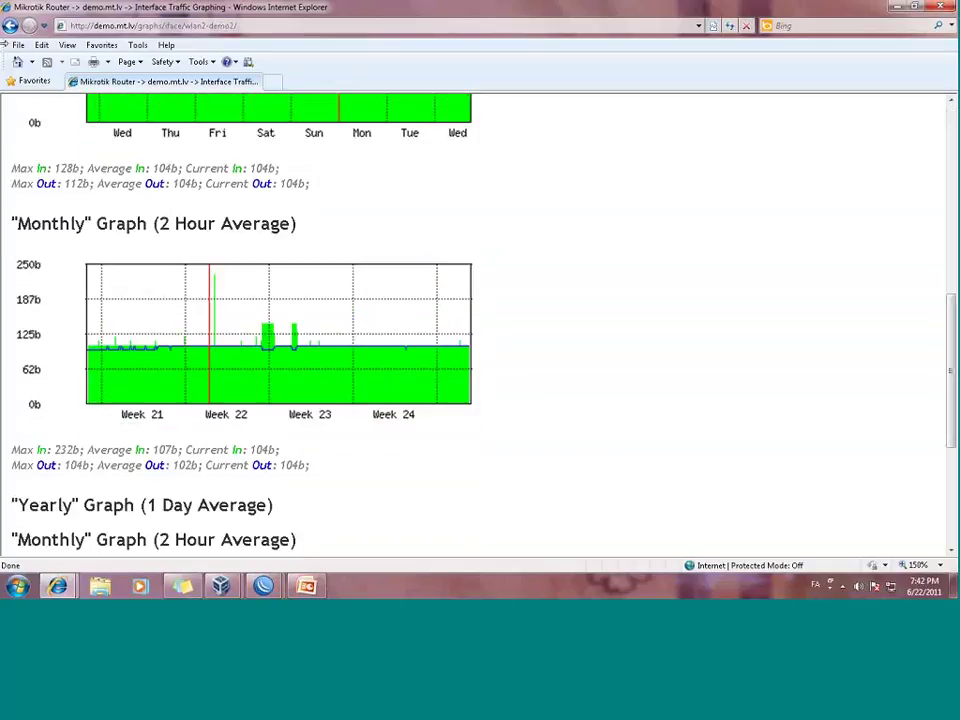
left_click(8, 28)
left_click(8, 28)
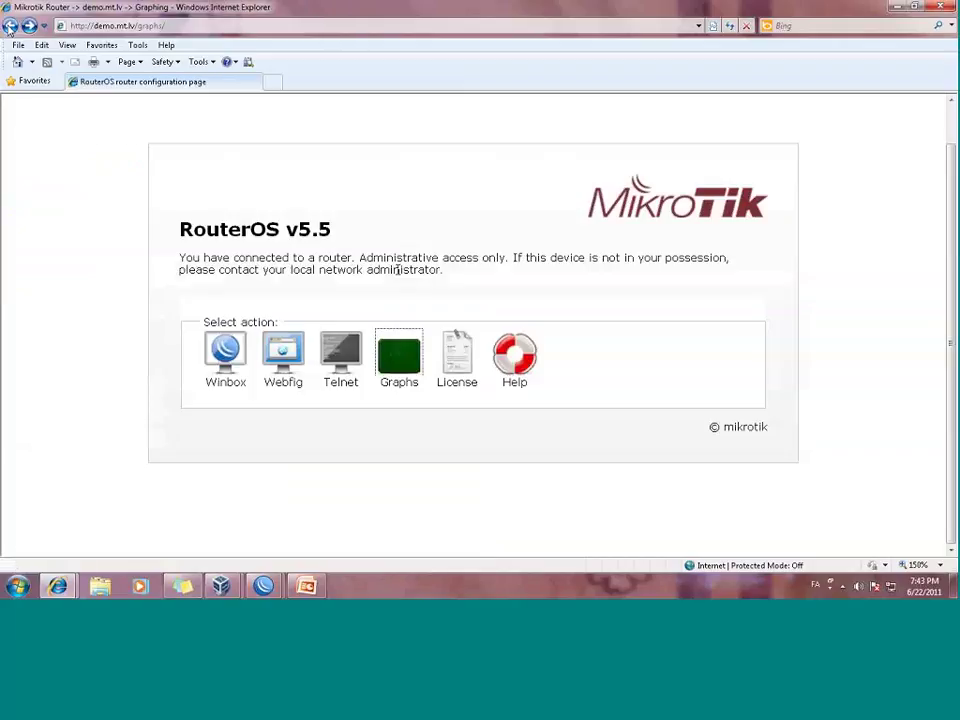
Step: Open WebFig, log in as admin, and go to IP > ARP
left_click(291, 357)
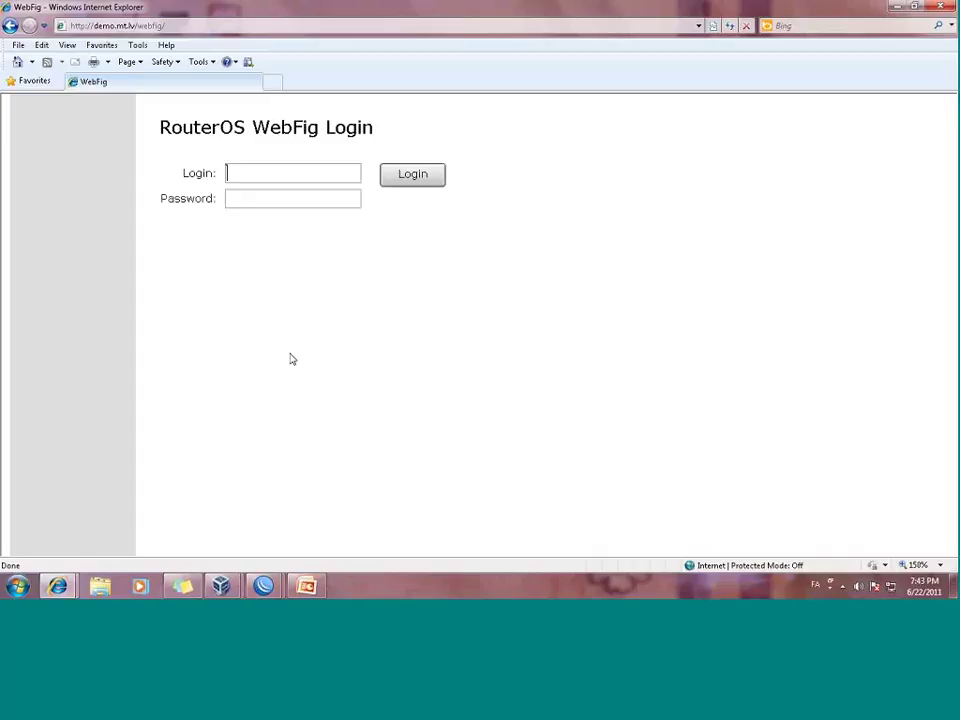
type("ش")
key("BackSpace")
key("alt+shift")
type("admin")
left_click(413, 175)
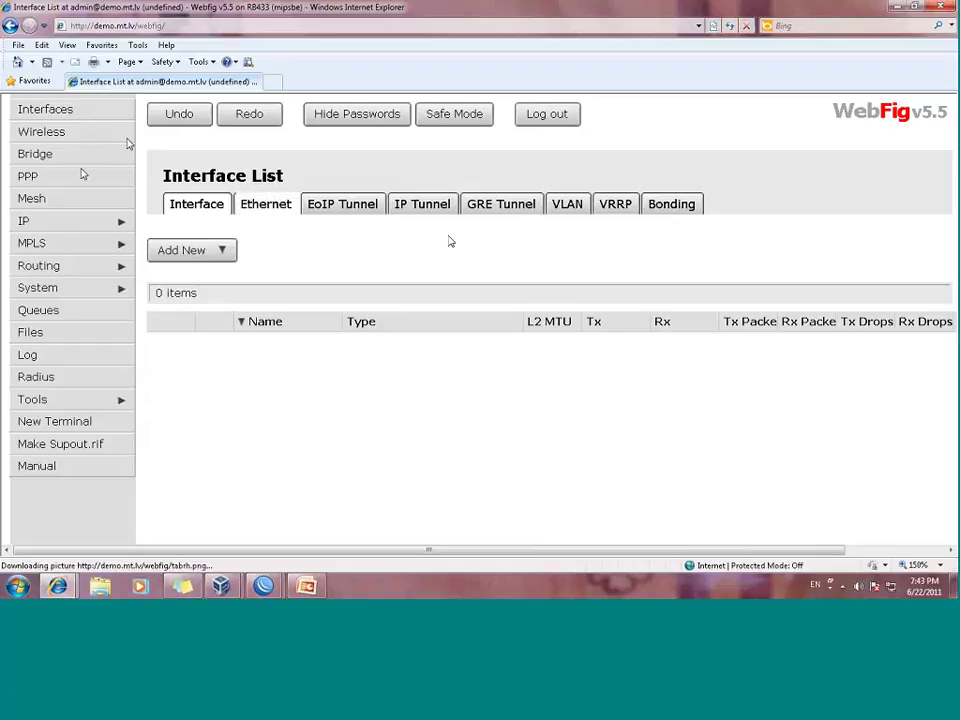
left_click(85, 228)
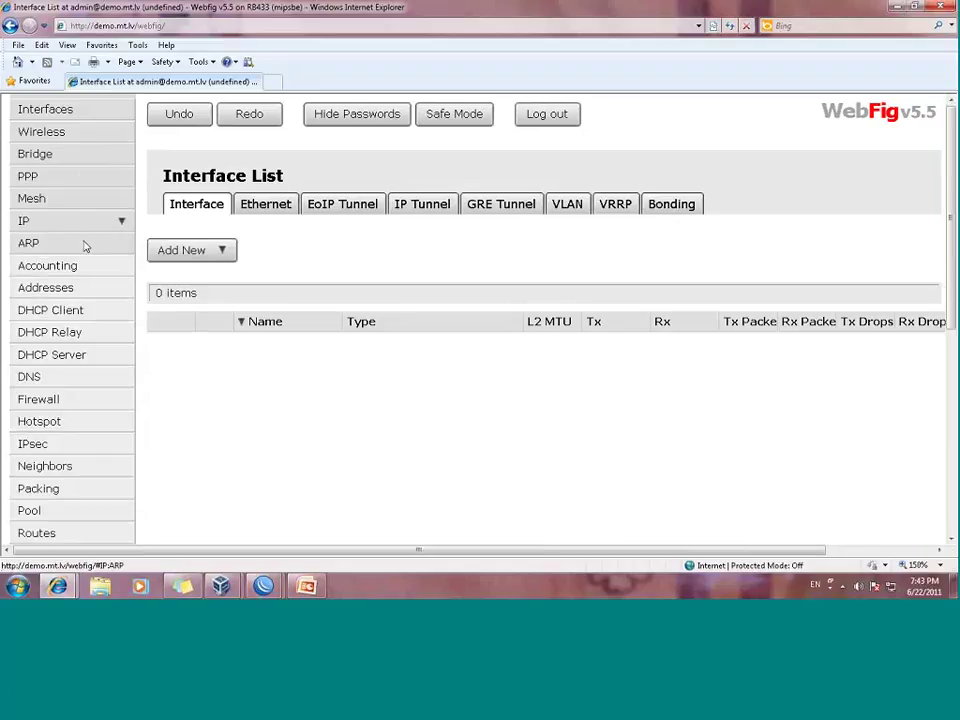
left_click(85, 245)
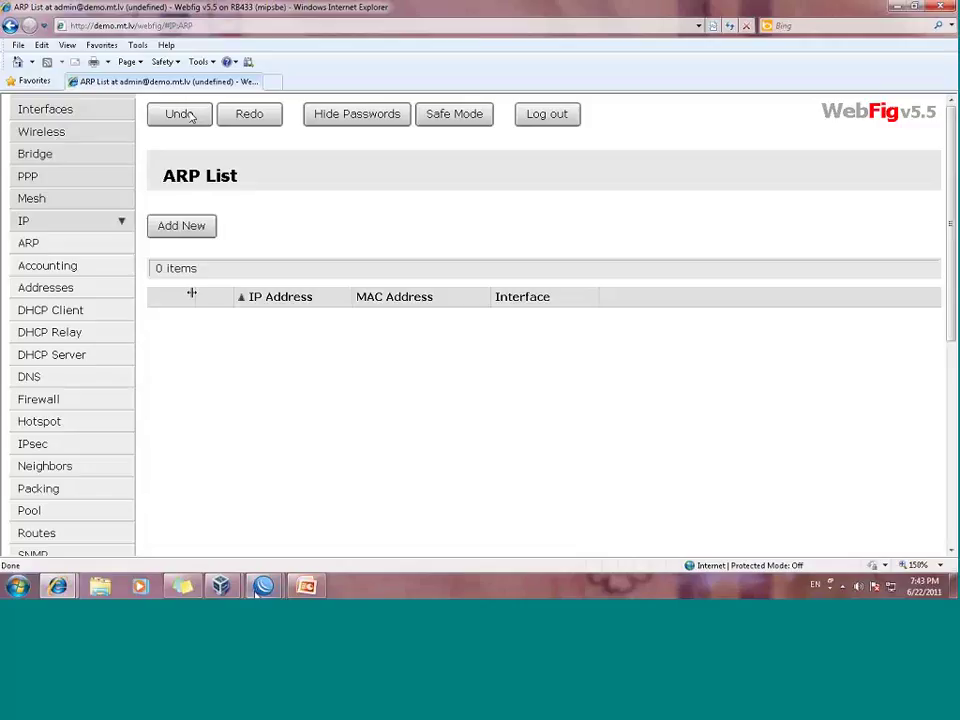
Step: Connect to the saved forum.shalagh.com session from WinBox Loader
mouse_move(262, 588)
left_click(317, 508)
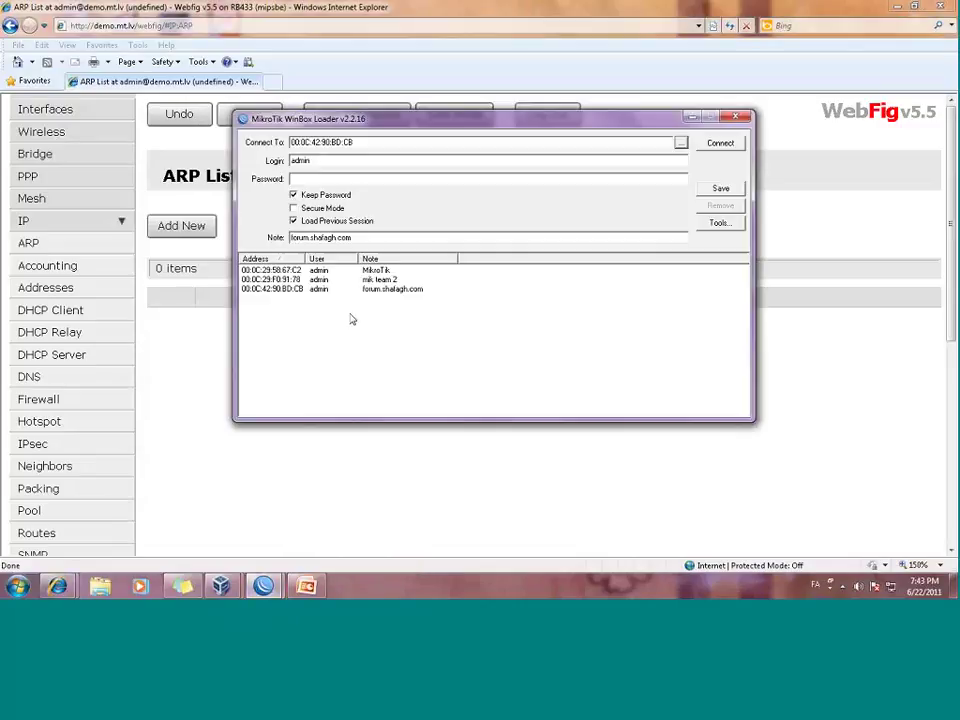
left_click(324, 291)
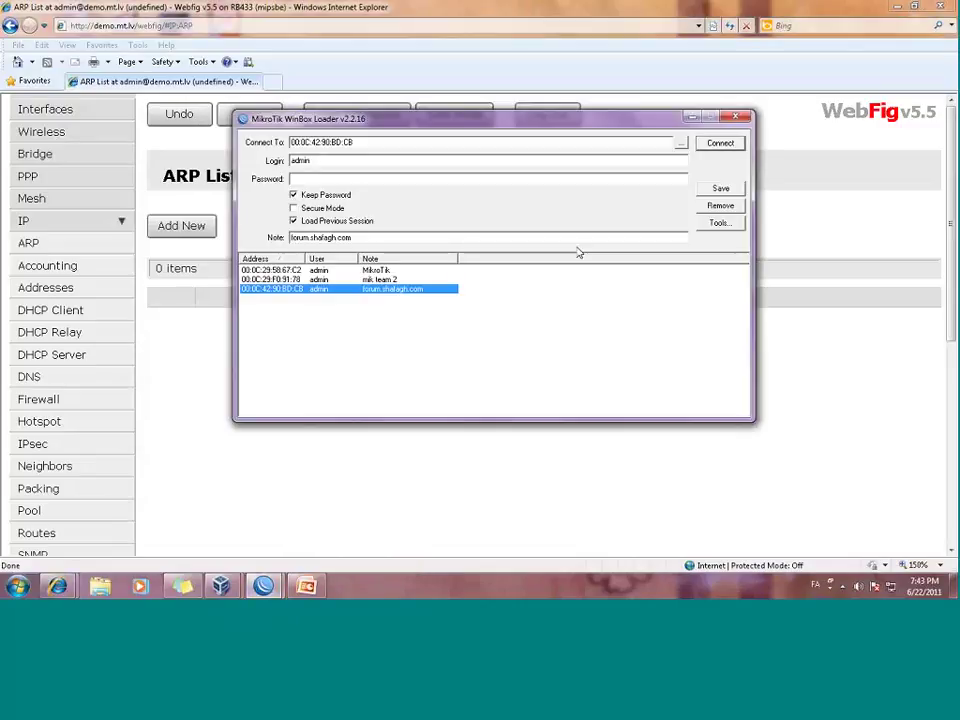
left_click(706, 147)
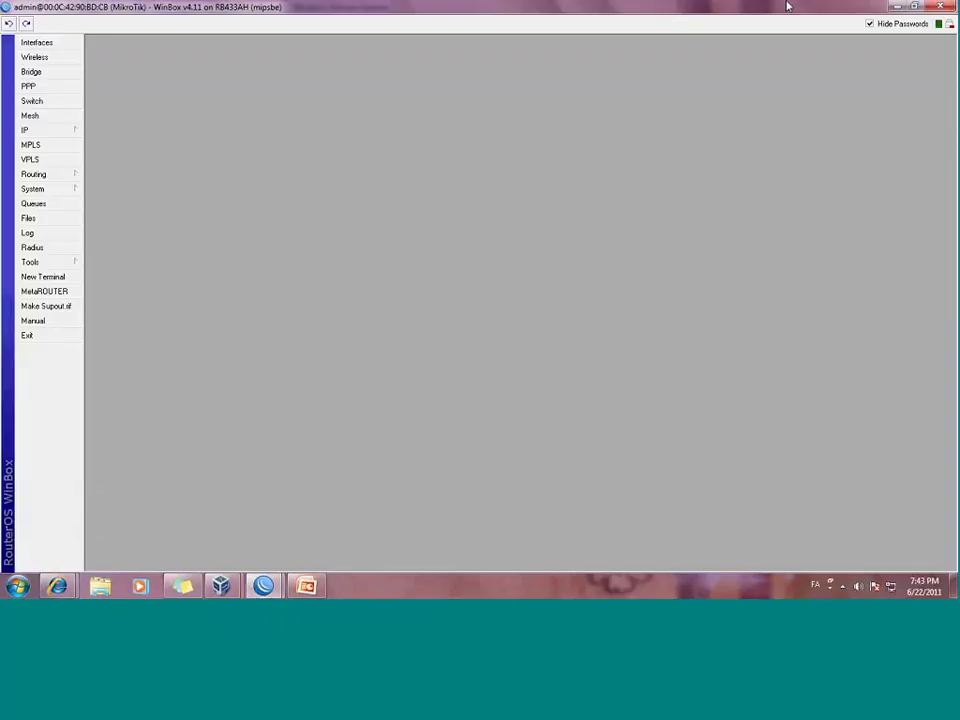
Step: Restore and reposition the Winbox window, collapse WebFig's IP menu, then close the Winbox session
double_click(787, 6)
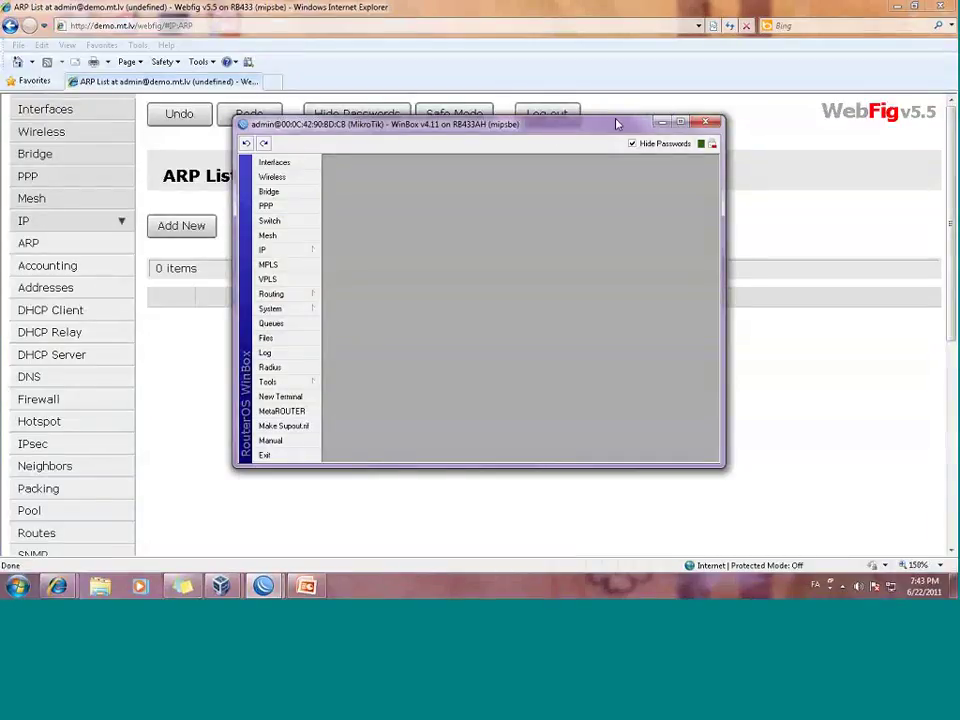
left_click_drag(617, 124, 773, 174)
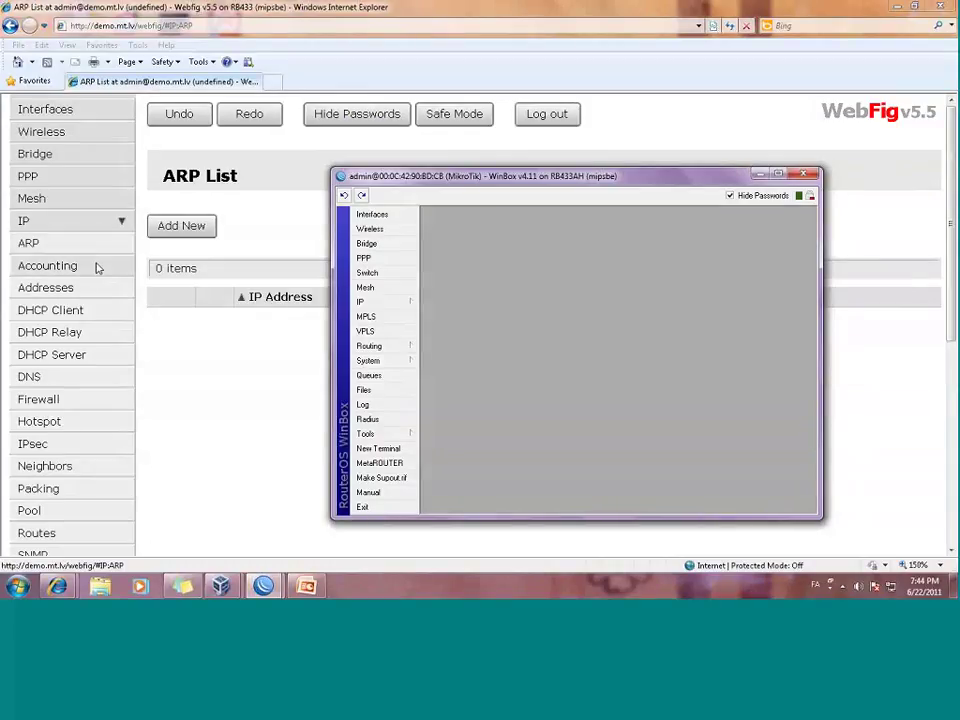
left_click(92, 221)
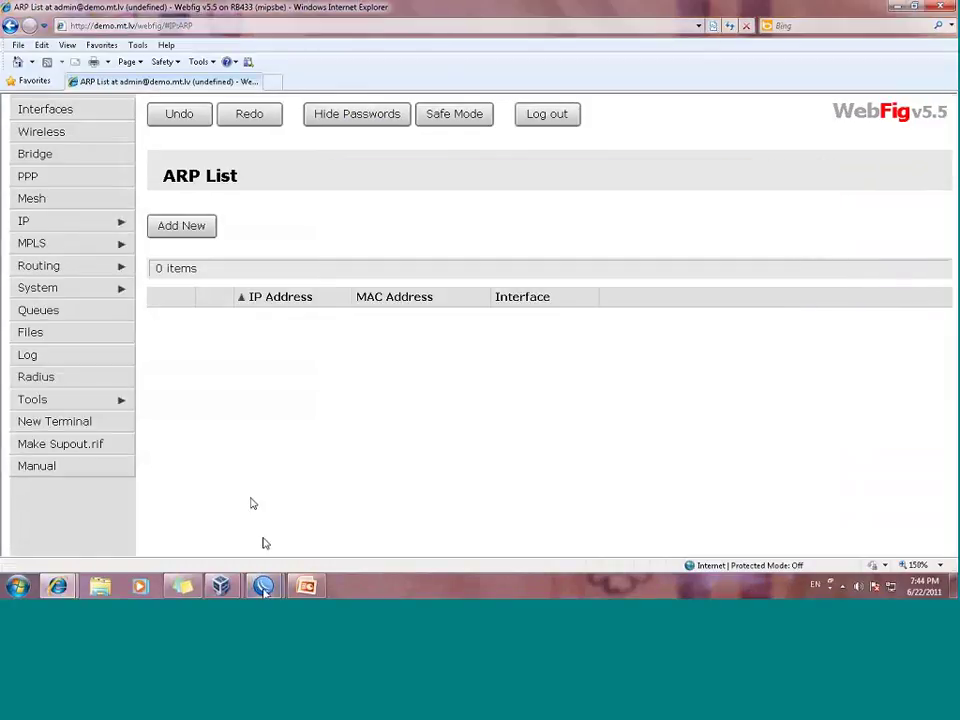
mouse_move(263, 585)
left_click(321, 529)
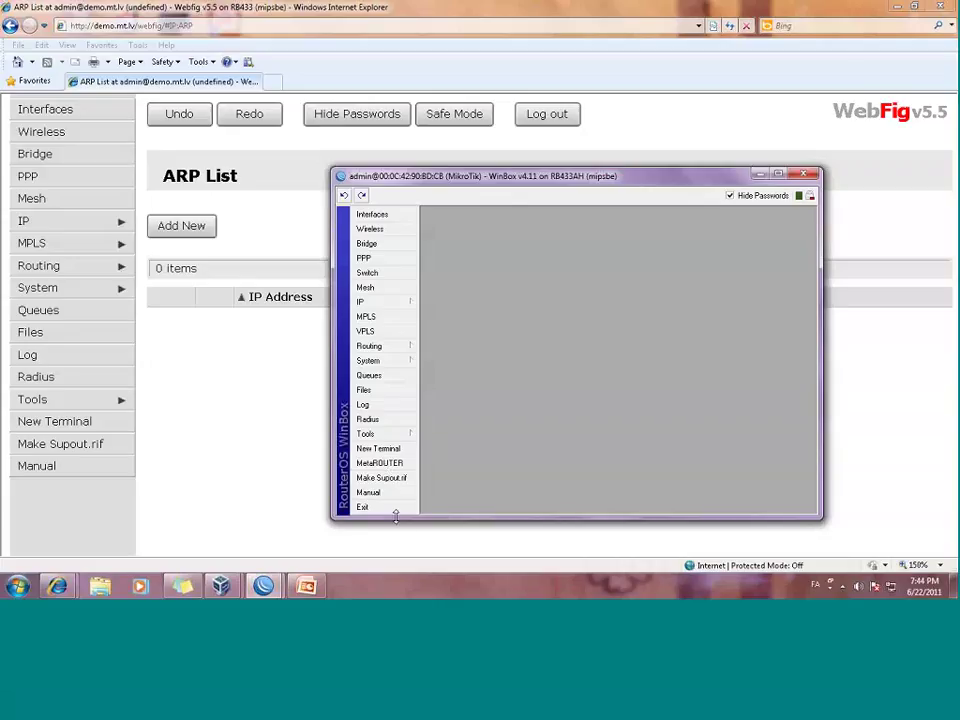
left_click(804, 175)
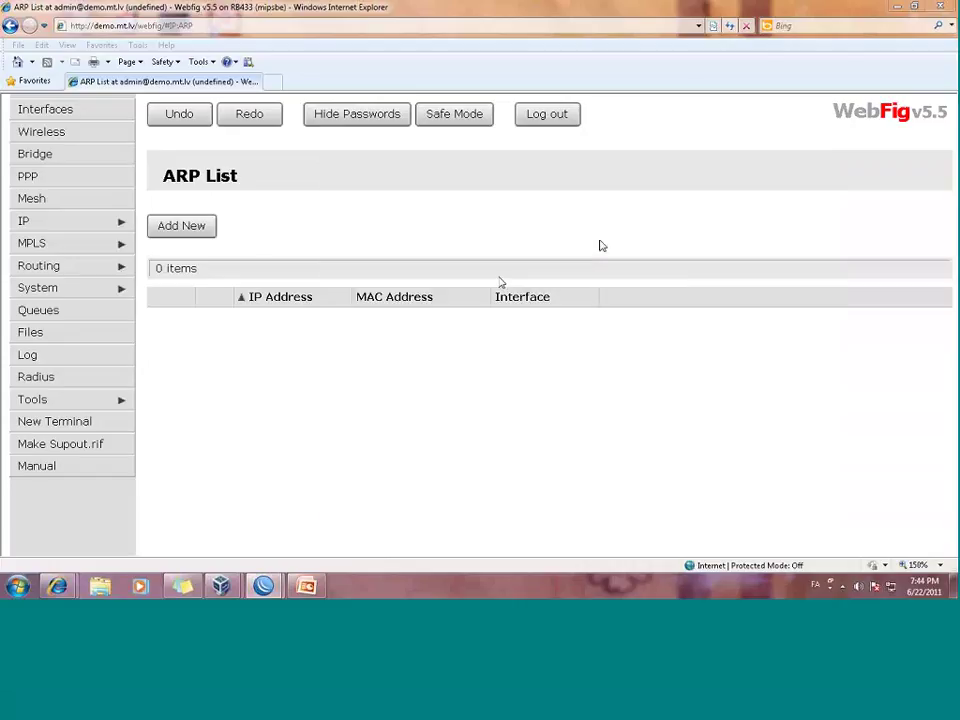